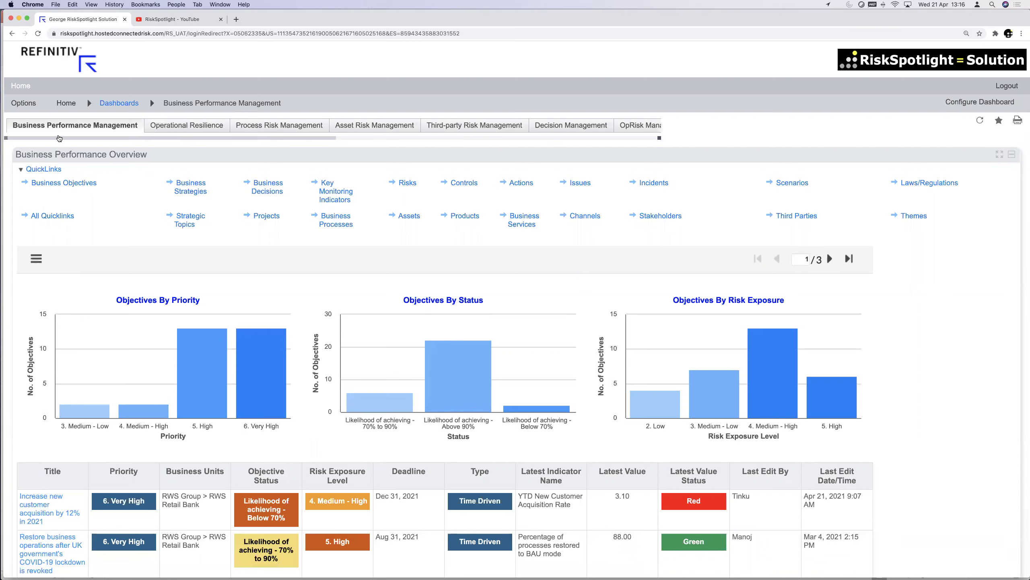
Examine the objectives charts by priority, status and risk exposure, and the objectives table below them
{"action": "scroll", "coordinate": [297, 458], "scroll_direction": "down", "scroll_amount": 3}
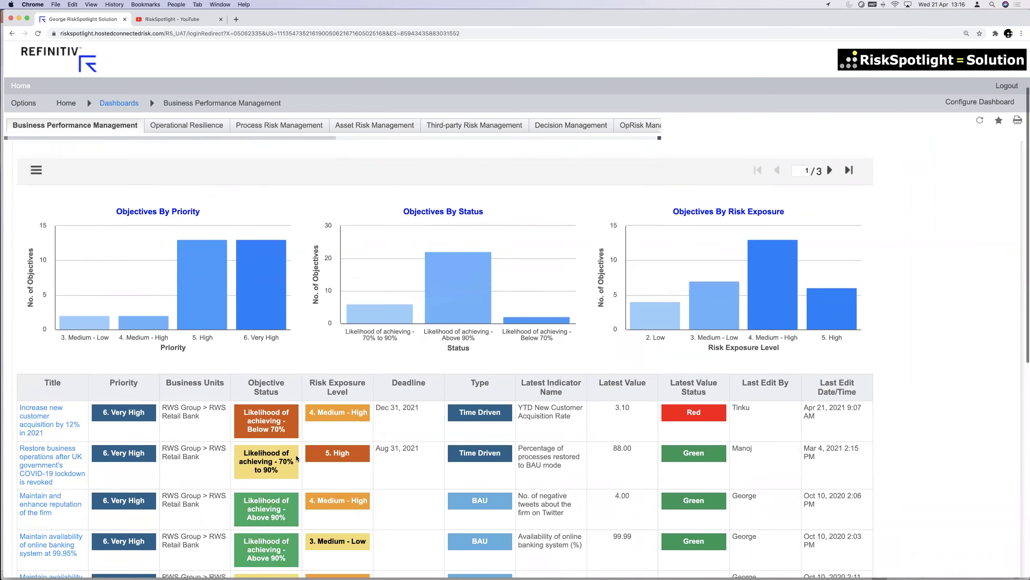
{"action": "scroll", "coordinate": [297, 458], "scroll_direction": "down", "scroll_amount": 2}
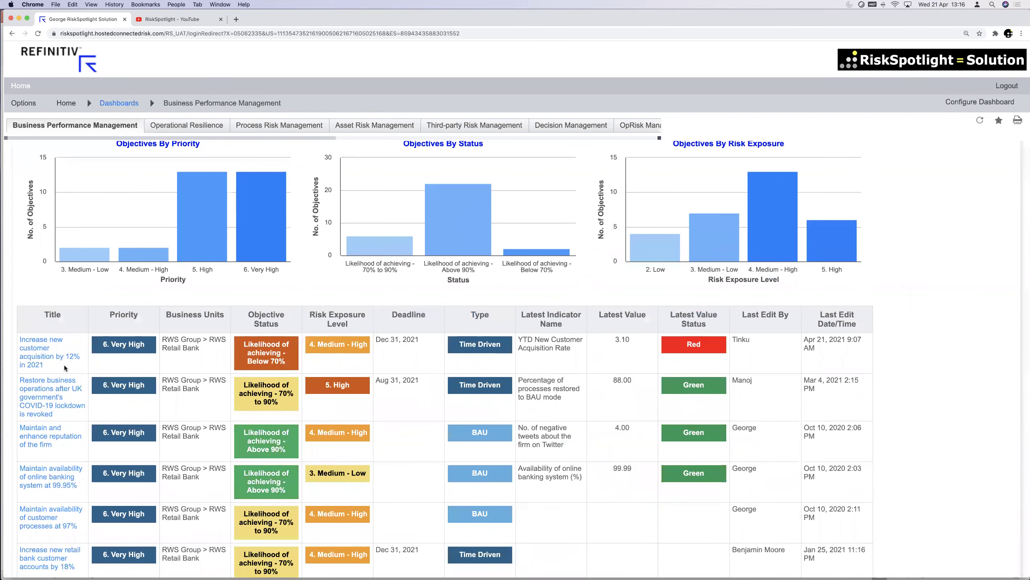
{"action": "scroll", "coordinate": [130, 380], "scroll_direction": "down", "scroll_amount": 2}
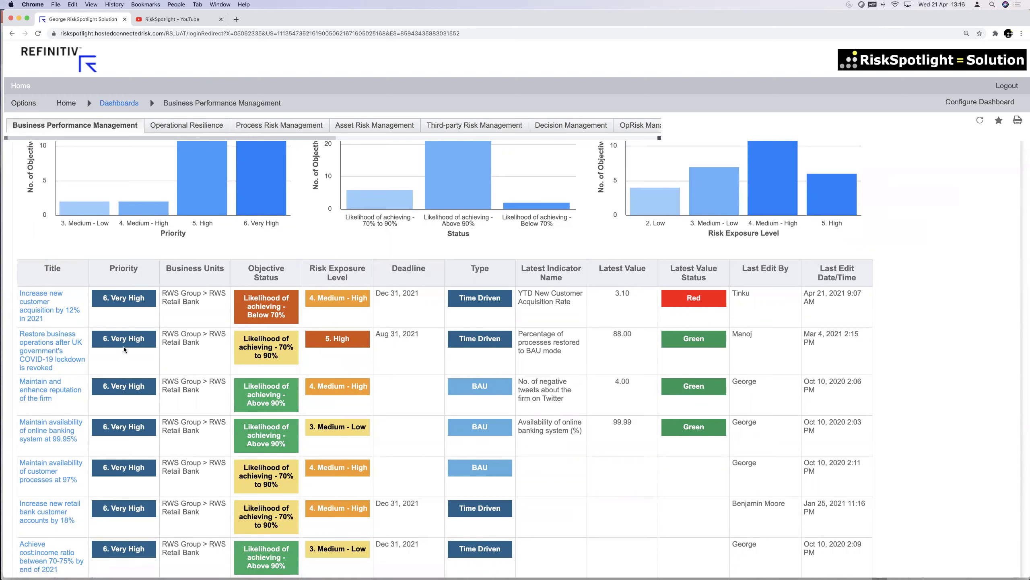
{"action": "scroll", "coordinate": [125, 348], "scroll_direction": "up", "scroll_amount": 5}
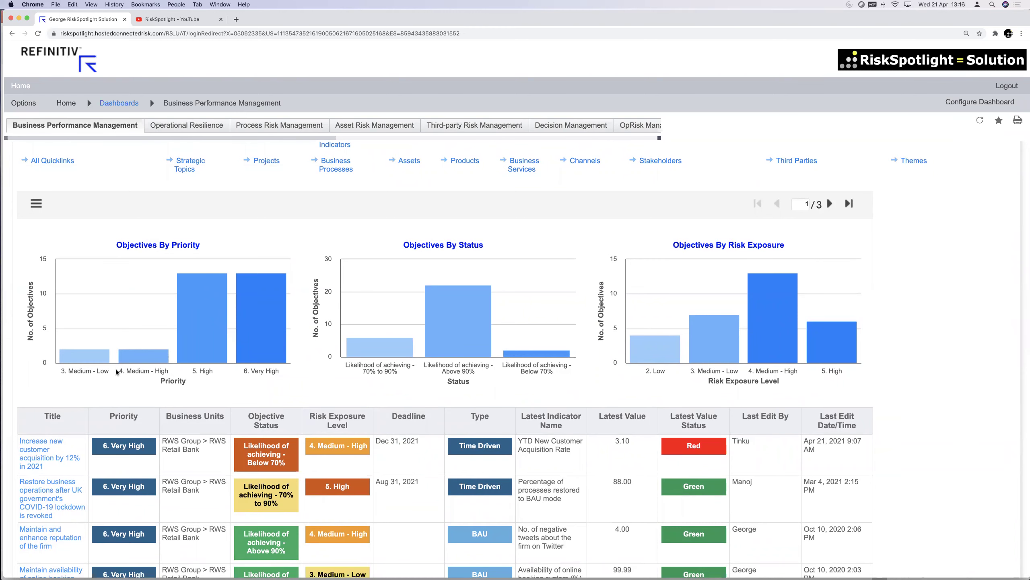
{"action": "scroll", "coordinate": [117, 372], "scroll_direction": "up", "scroll_amount": 2}
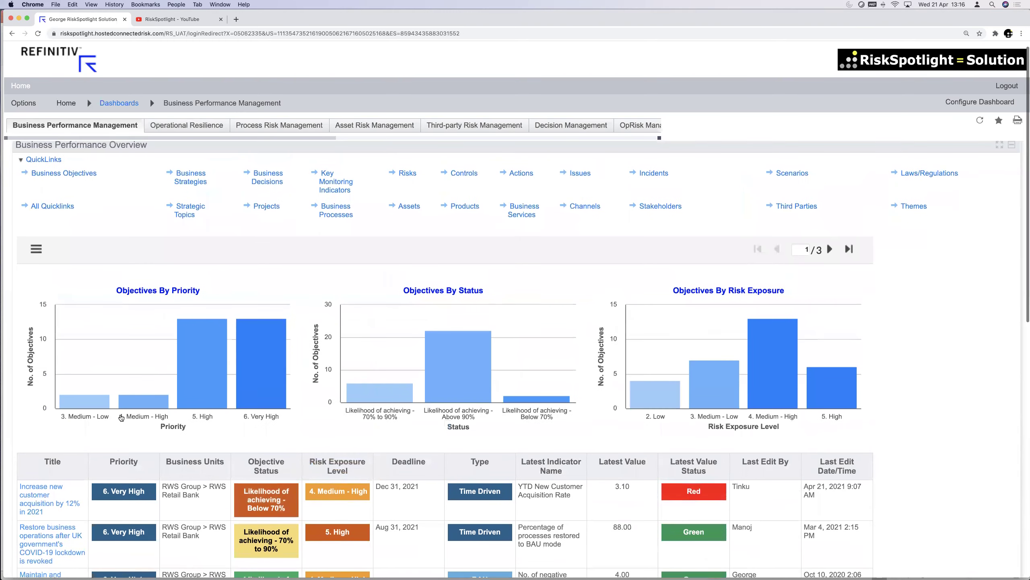
{"action": "scroll", "coordinate": [262, 421], "scroll_direction": "down", "scroll_amount": 1}
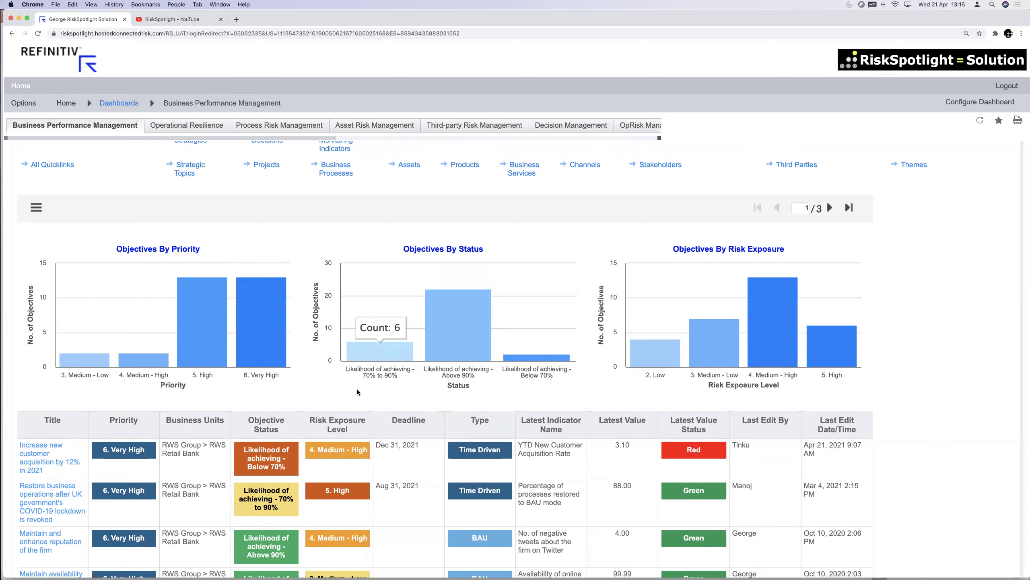
{"action": "scroll", "coordinate": [375, 398], "scroll_direction": "down", "scroll_amount": 2}
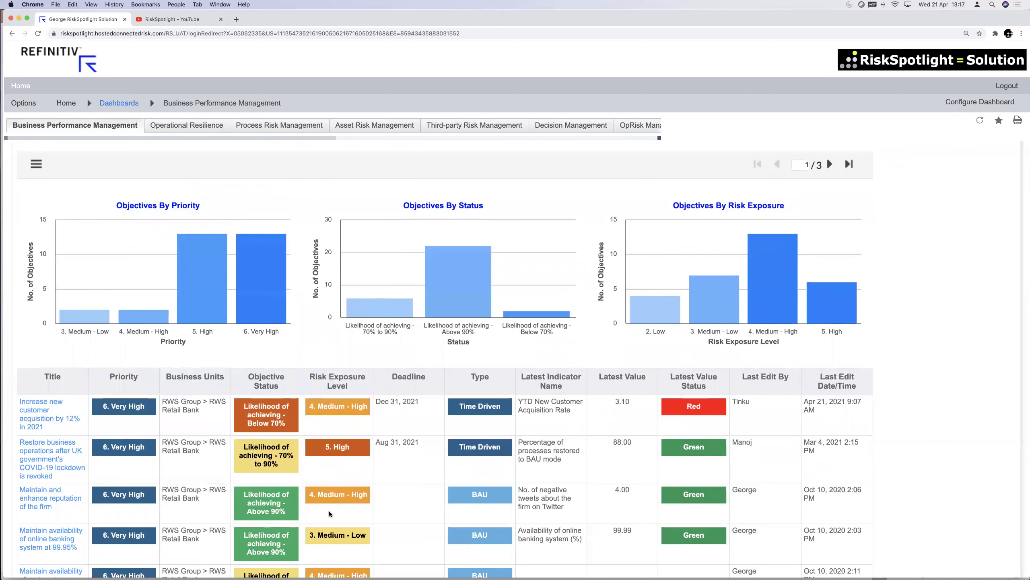
{"action": "scroll", "coordinate": [315, 507], "scroll_direction": "down", "scroll_amount": 5}
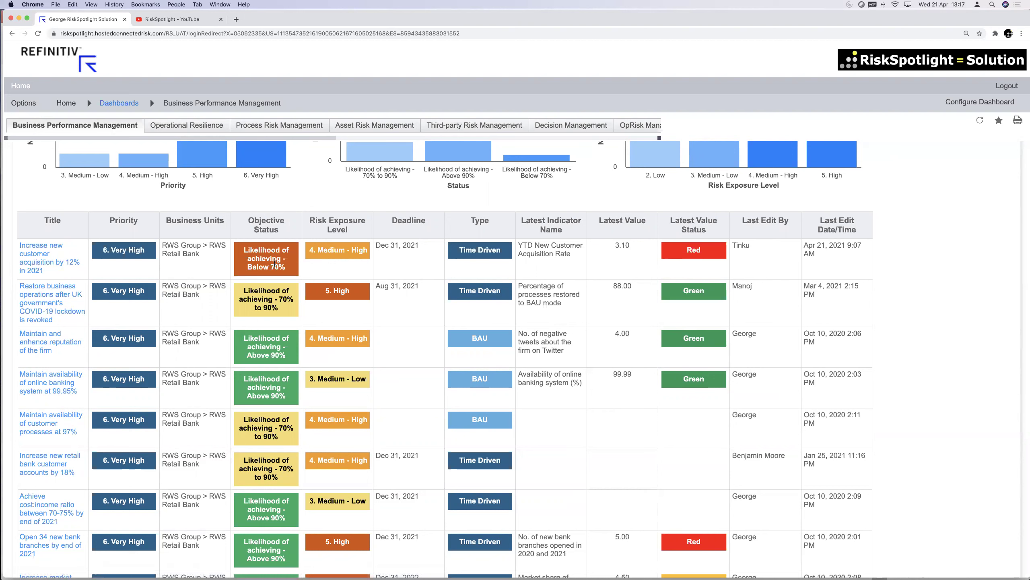
Open the objective "Increase new customer acquisition by 12% in 2021" and review its status and status explanation
{"action": "left_click", "coordinate": [45, 265]}
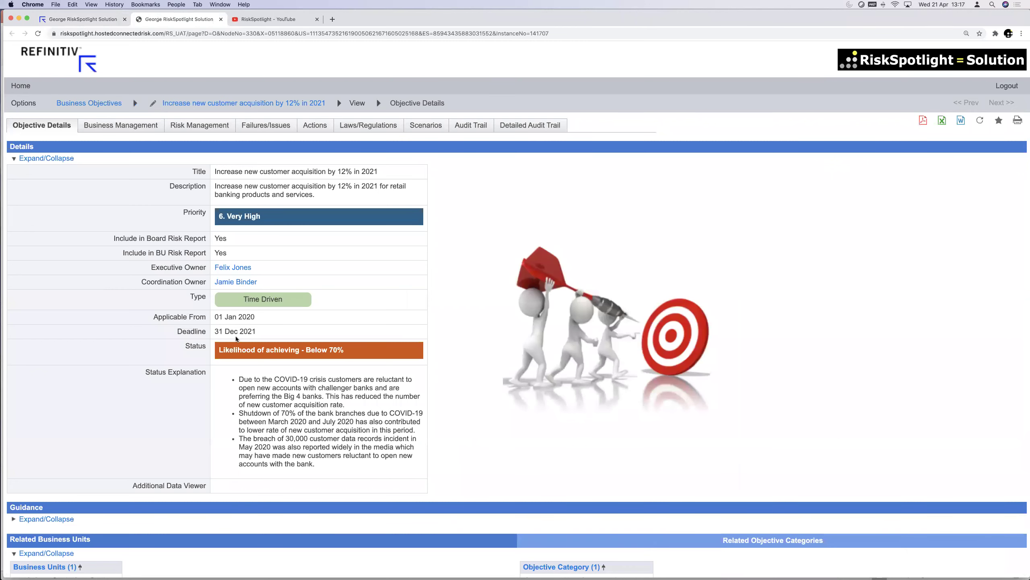
{"action": "left_click_drag", "start_coordinate": [261, 351], "coordinate": [345, 350]}
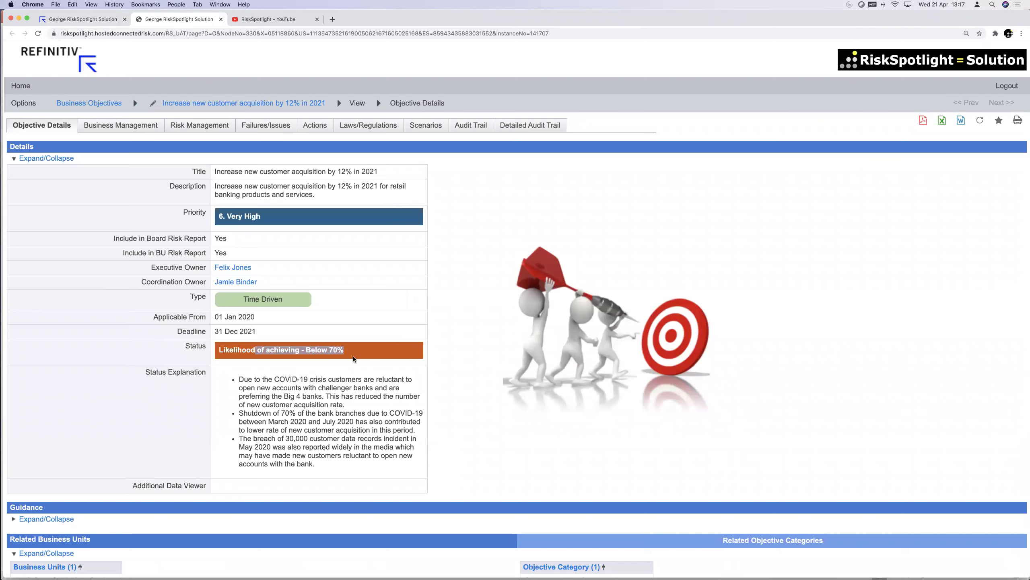
{"action": "left_click", "coordinate": [230, 320]}
{"action": "scroll", "coordinate": [316, 439], "scroll_direction": "down", "scroll_amount": 2}
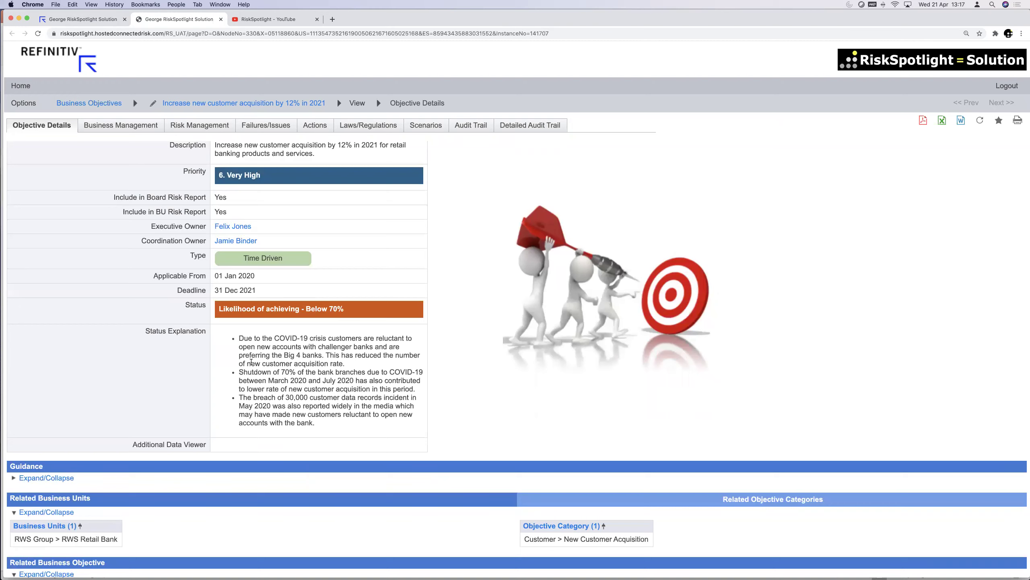
{"action": "scroll", "coordinate": [252, 362], "scroll_direction": "up", "scroll_amount": 1}
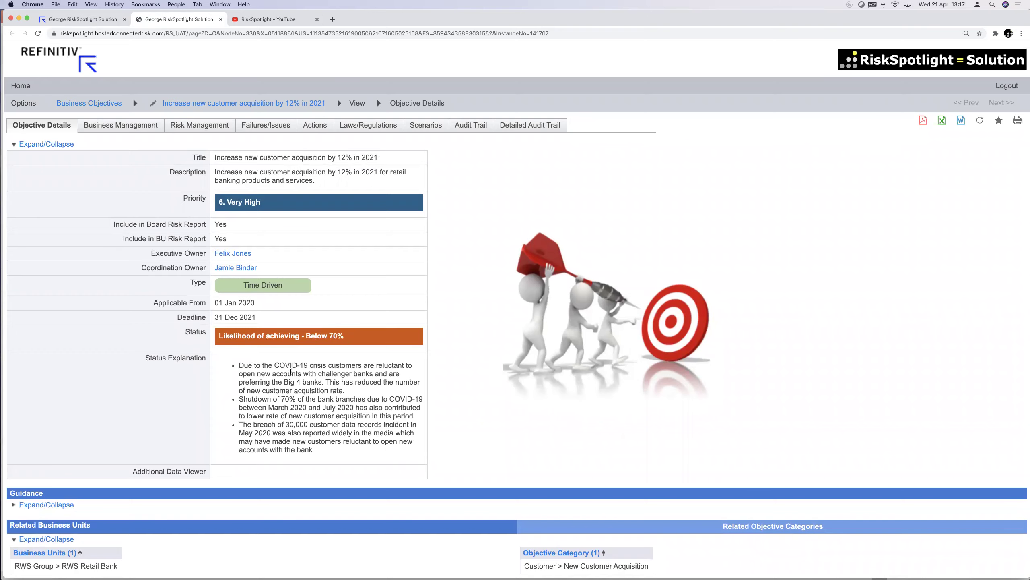
Review the objective's related business strategies, strategic topics, key indicators, themes and assumptions
{"action": "scroll", "coordinate": [289, 366], "scroll_direction": "down", "scroll_amount": 7}
{"action": "scroll", "coordinate": [291, 373], "scroll_direction": "down", "scroll_amount": 12}
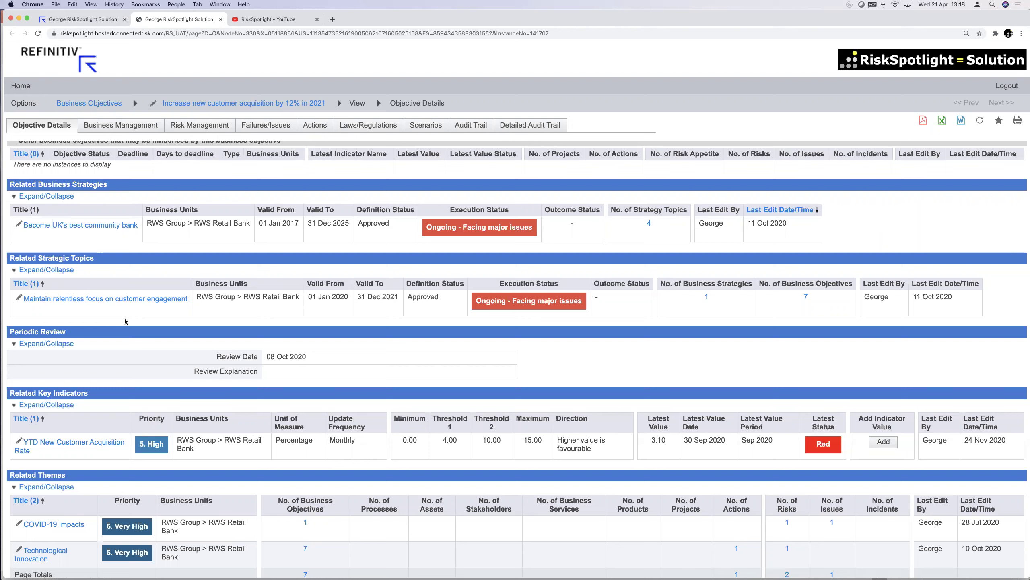
{"action": "scroll", "coordinate": [124, 318], "scroll_direction": "down", "scroll_amount": 5}
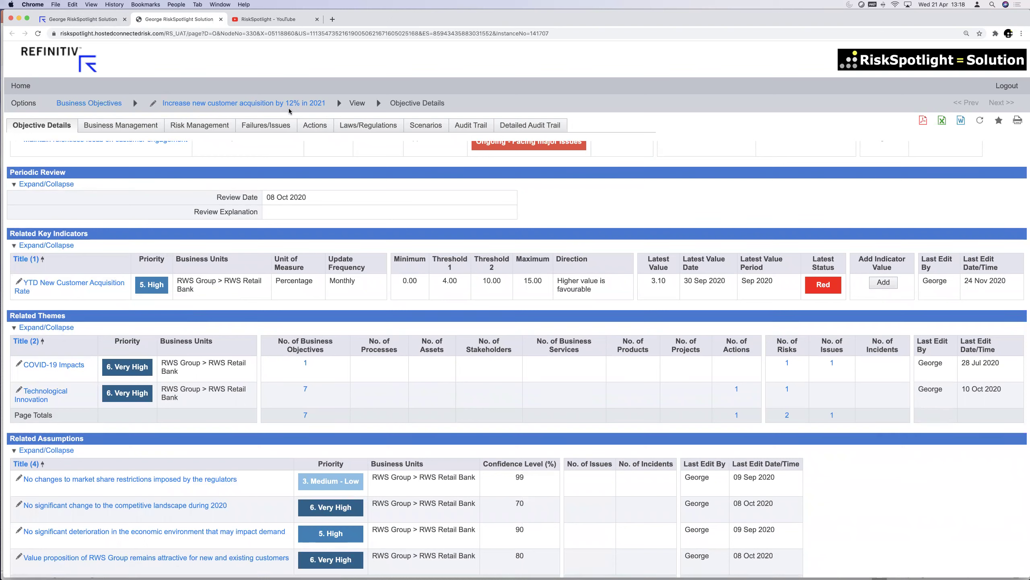
{"action": "left_click_drag", "start_coordinate": [652, 281], "coordinate": [668, 282]}
{"action": "scroll", "coordinate": [240, 255], "scroll_direction": "up", "scroll_amount": 12}
{"action": "scroll", "coordinate": [239, 256], "scroll_direction": "up", "scroll_amount": 5}
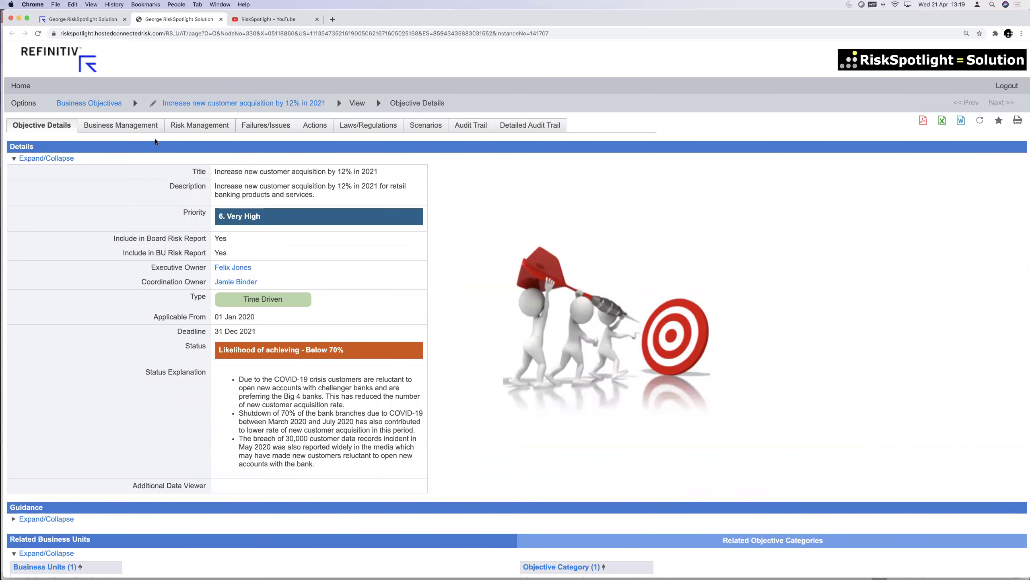
Open the objective's Business Management view and examine its related processes, business services, products and assets
{"action": "left_click", "coordinate": [110, 127]}
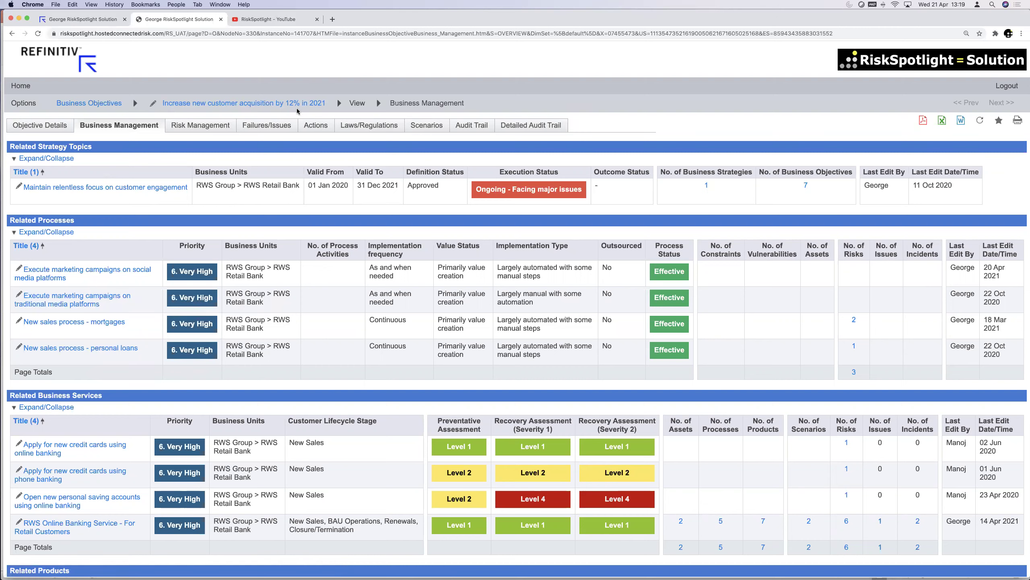
{"action": "scroll", "coordinate": [145, 435], "scroll_direction": "down", "scroll_amount": 5}
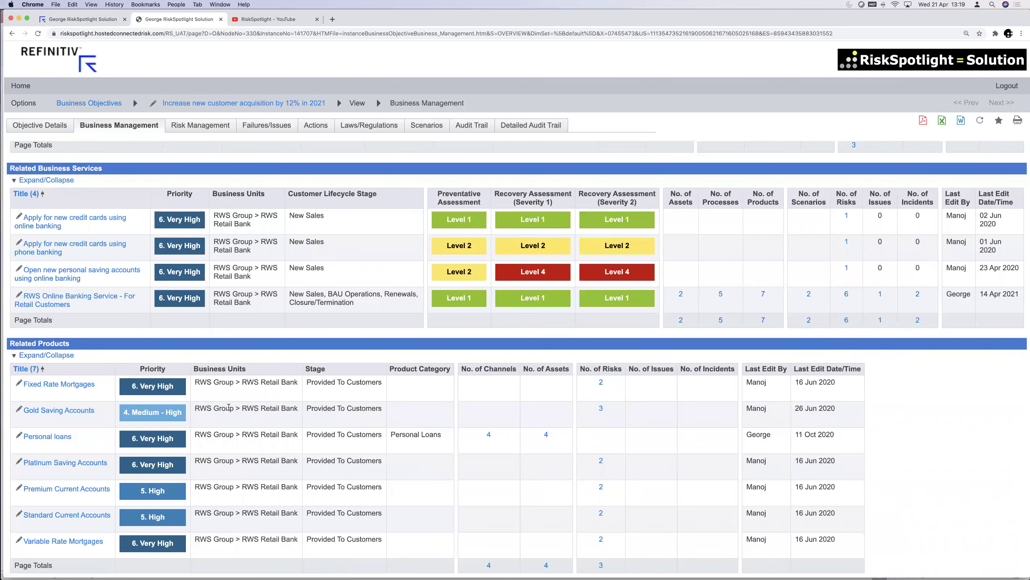
{"action": "scroll", "coordinate": [227, 406], "scroll_direction": "down", "scroll_amount": 5}
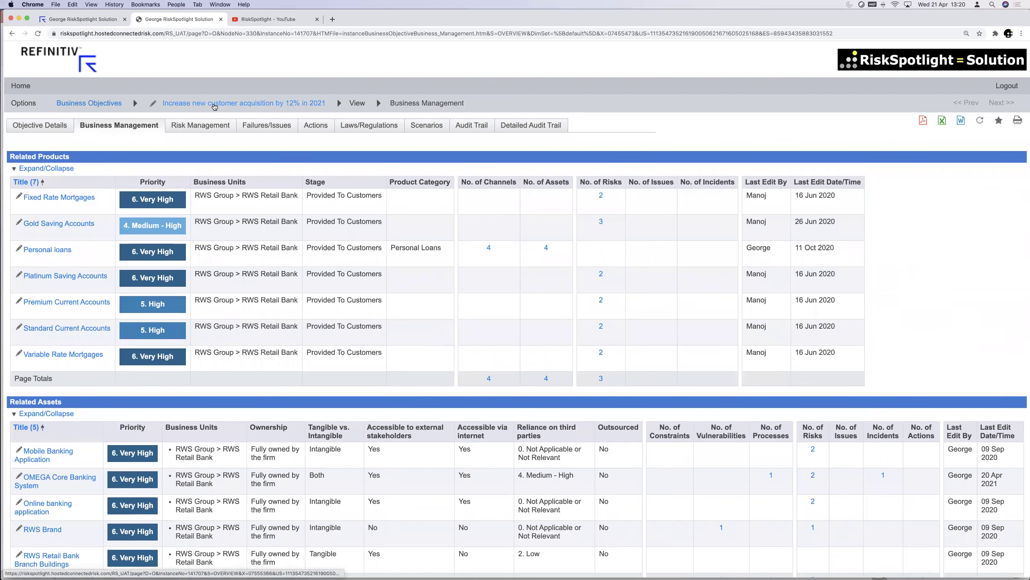
{"action": "scroll", "coordinate": [237, 382], "scroll_direction": "down", "scroll_amount": 5}
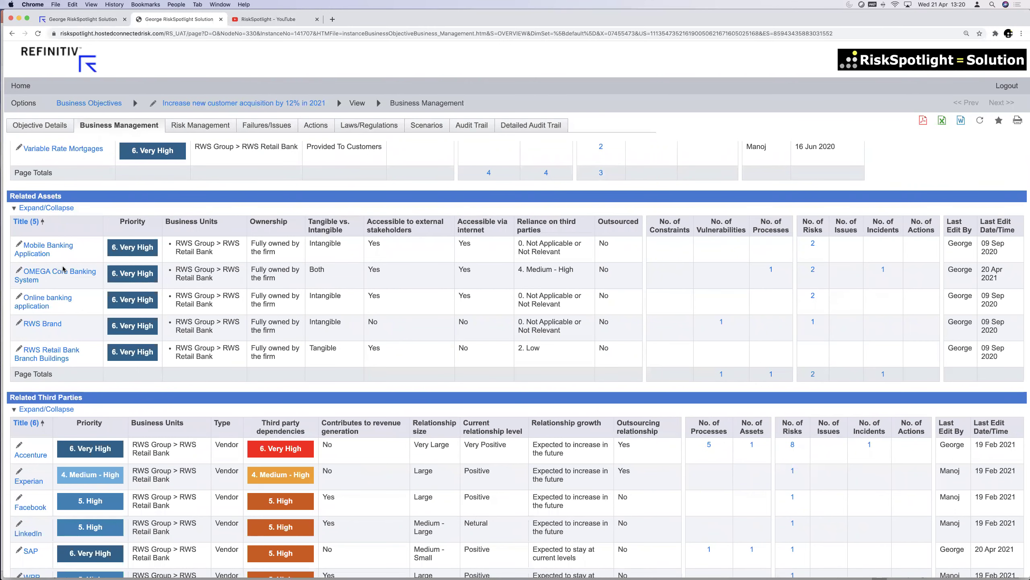
{"action": "scroll", "coordinate": [53, 264], "scroll_direction": "up", "scroll_amount": 1}
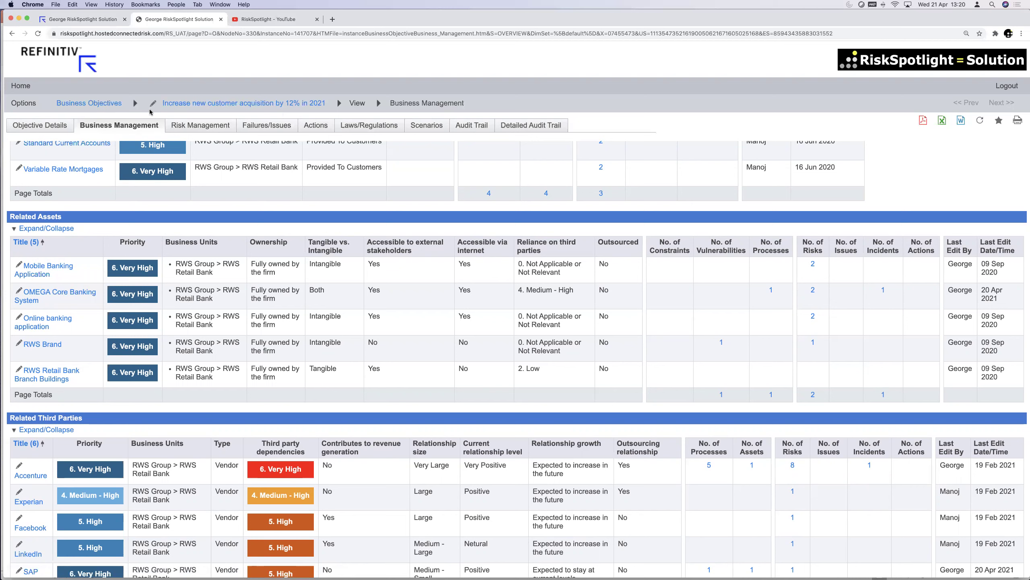
{"action": "scroll", "coordinate": [142, 341], "scroll_direction": "down", "scroll_amount": 1}
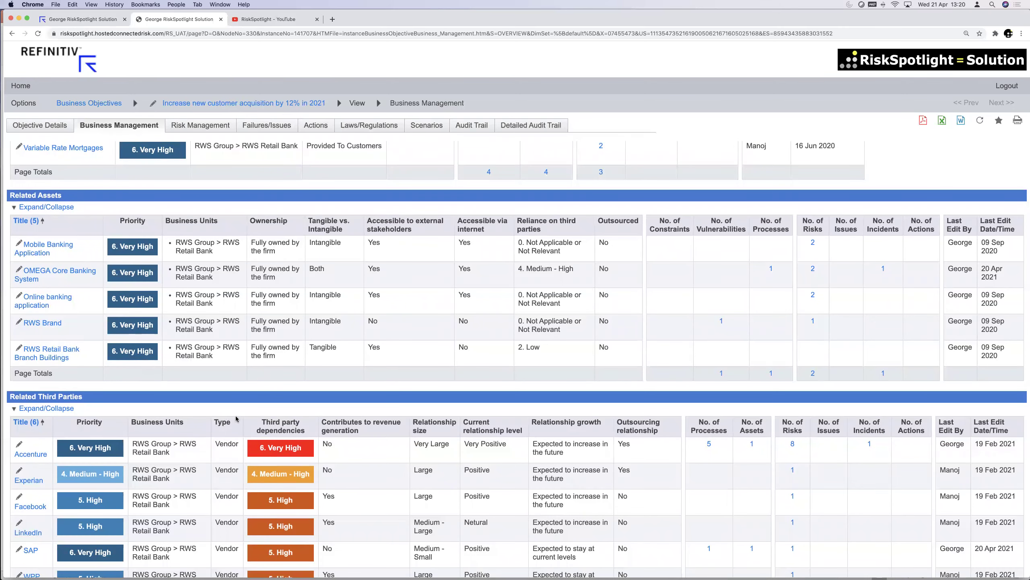
Examine the third parties, stakeholders and constraints related to the customer acquisition objective
{"action": "scroll", "coordinate": [236, 418], "scroll_direction": "down", "scroll_amount": 5}
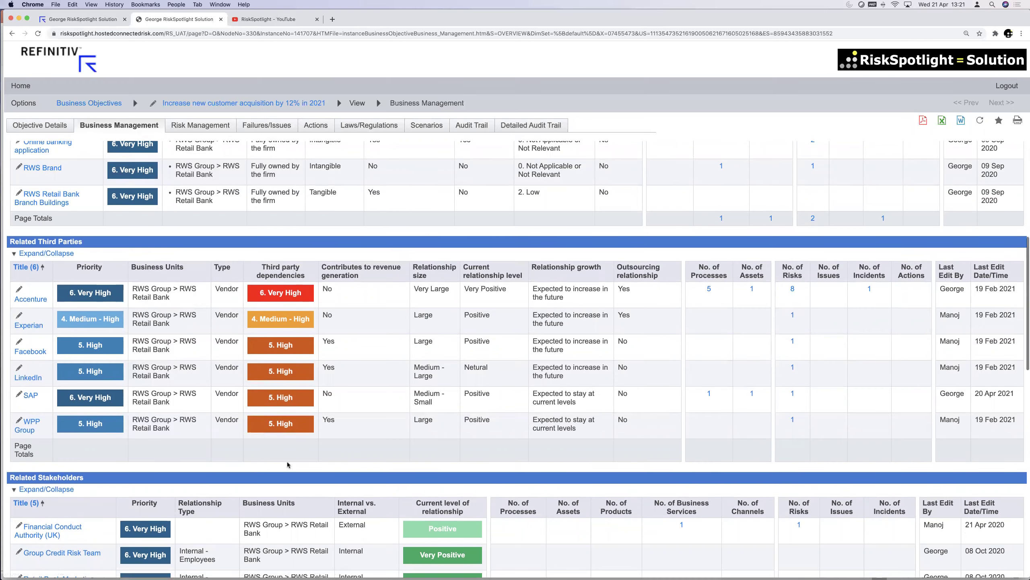
{"action": "scroll", "coordinate": [288, 464], "scroll_direction": "down", "scroll_amount": 4}
{"action": "scroll", "coordinate": [288, 464], "scroll_direction": "down", "scroll_amount": 2}
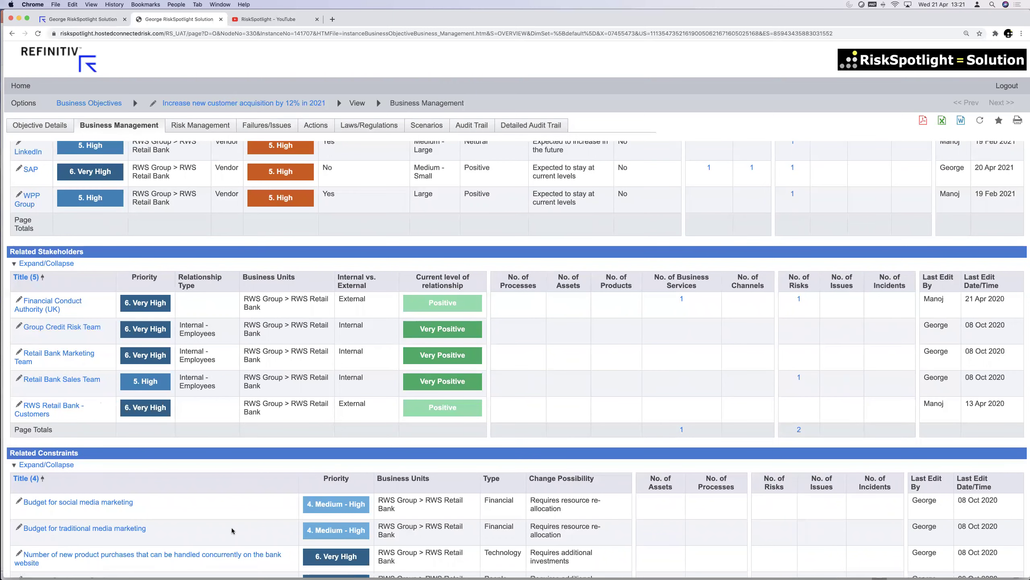
{"action": "scroll", "coordinate": [234, 530], "scroll_direction": "down", "scroll_amount": 3}
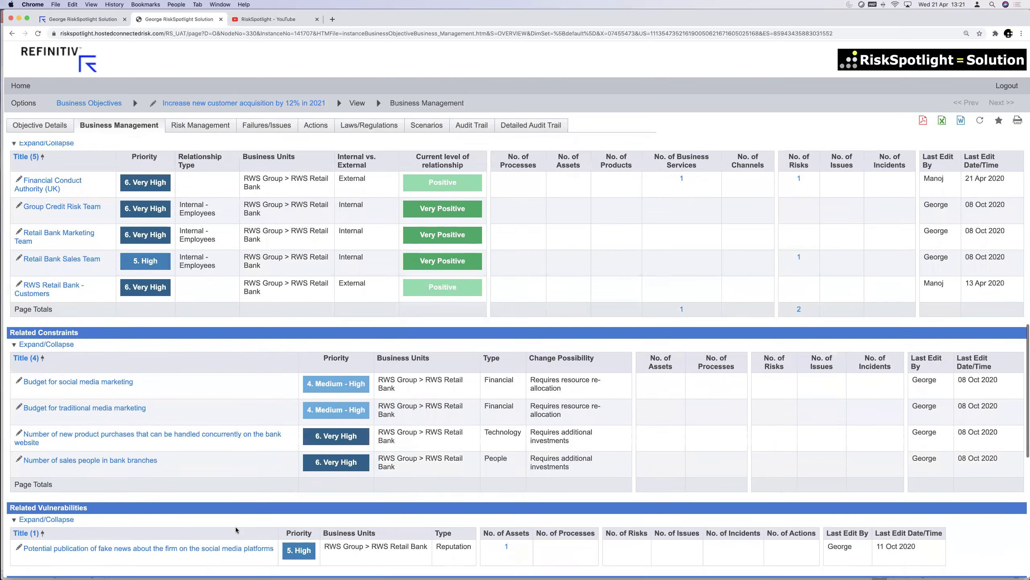
{"action": "scroll", "coordinate": [235, 527], "scroll_direction": "down", "scroll_amount": 3}
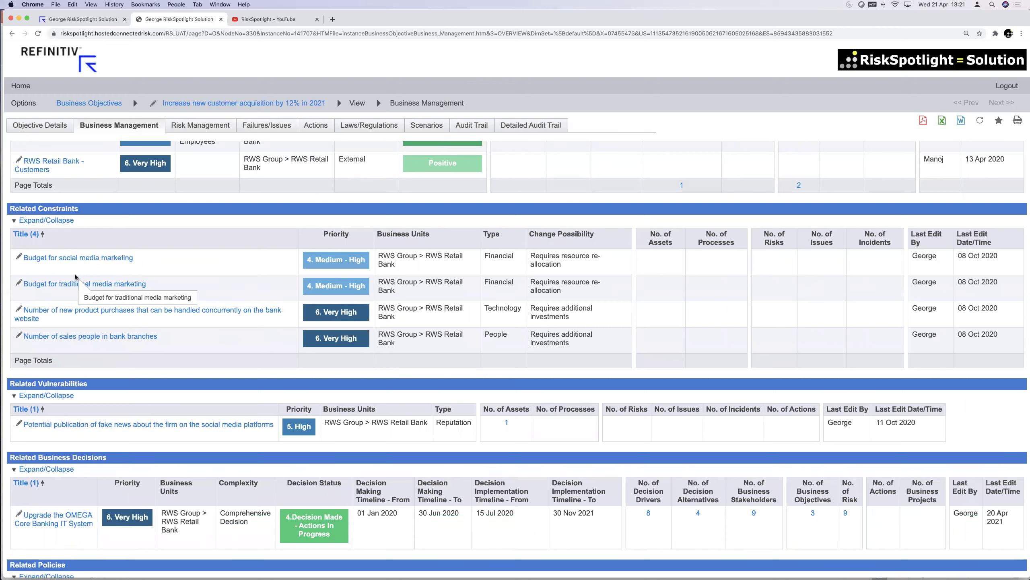
{"action": "scroll", "coordinate": [138, 279], "scroll_direction": "up", "scroll_amount": 1}
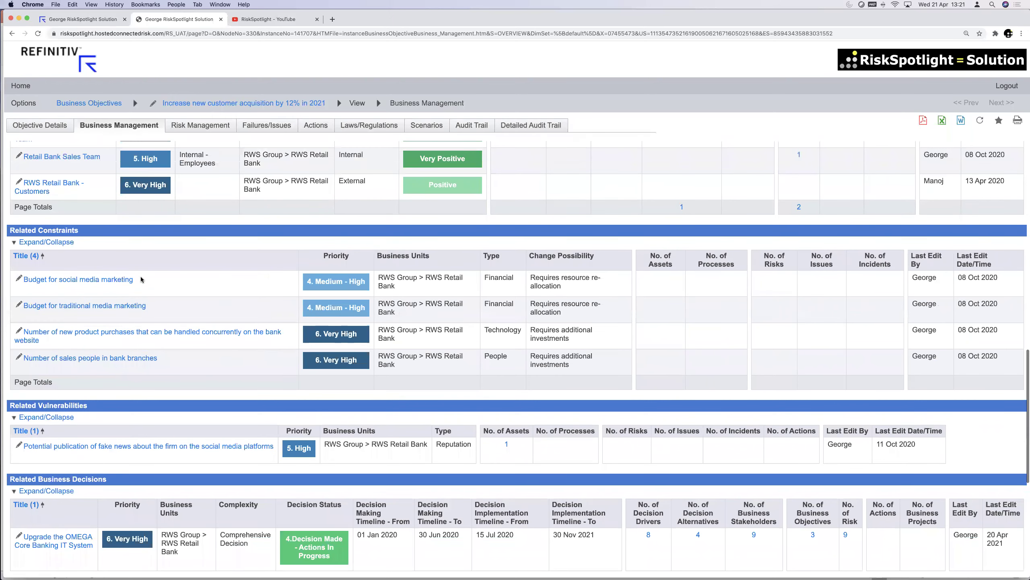
{"action": "scroll", "coordinate": [141, 279], "scroll_direction": "down", "scroll_amount": 1}
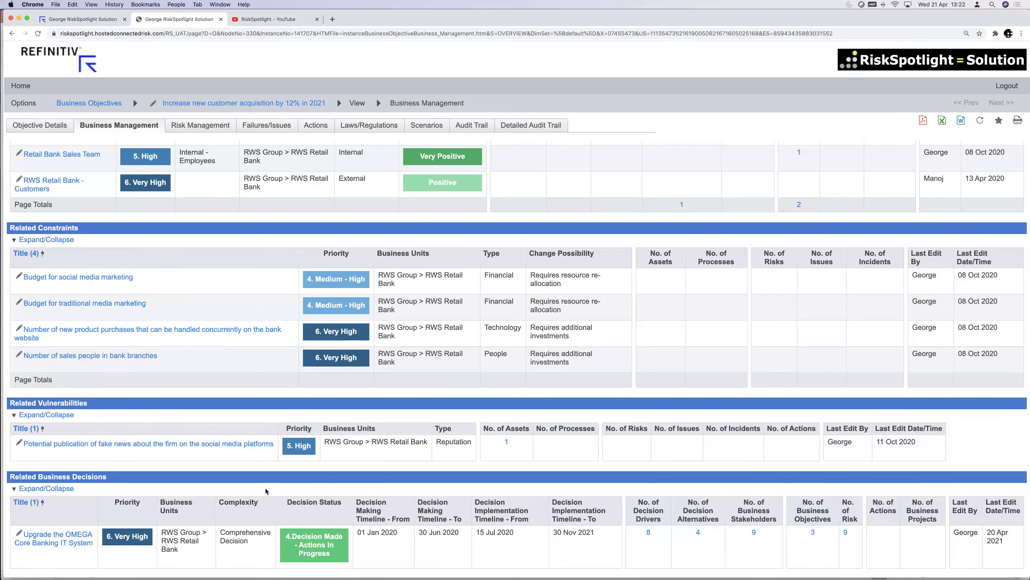
Examine the objective's related vulnerabilities, business decisions, policies, business environment topics and business situation
{"action": "scroll", "coordinate": [266, 488], "scroll_direction": "down", "scroll_amount": 5}
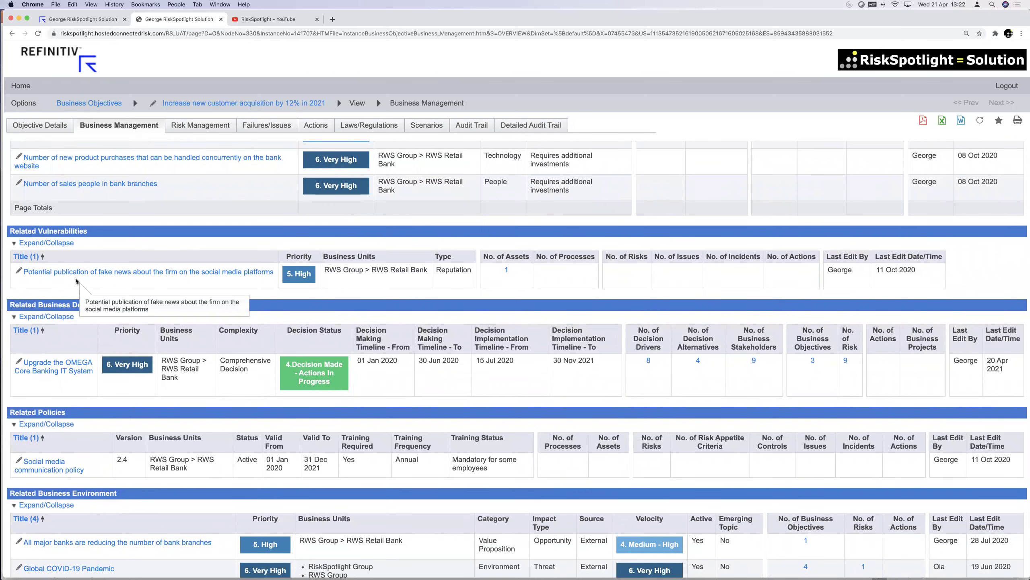
{"action": "scroll", "coordinate": [660, 358], "scroll_direction": "up", "scroll_amount": 1}
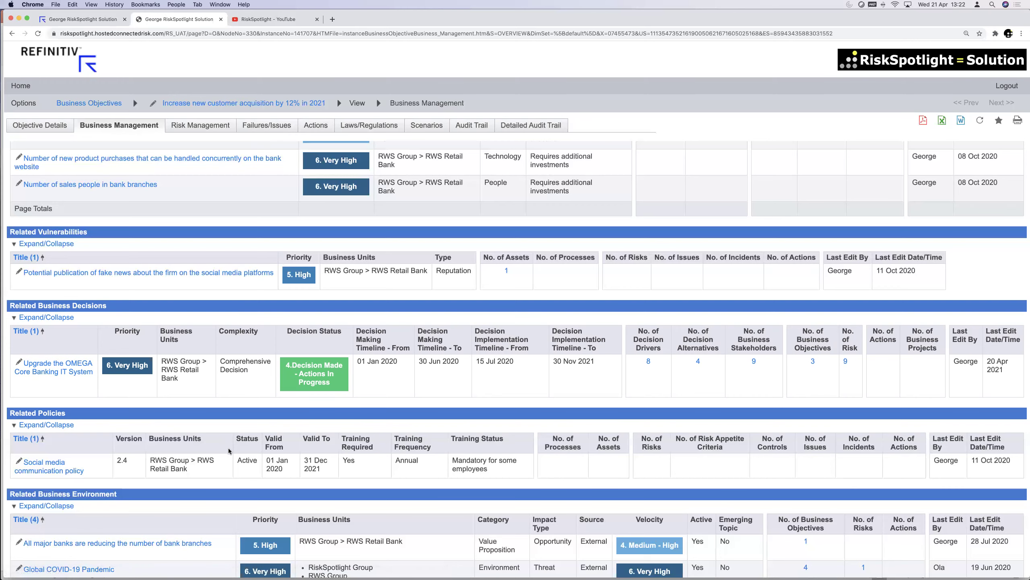
{"action": "scroll", "coordinate": [229, 449], "scroll_direction": "down", "scroll_amount": 2}
{"action": "scroll", "coordinate": [229, 449], "scroll_direction": "down", "scroll_amount": 2}
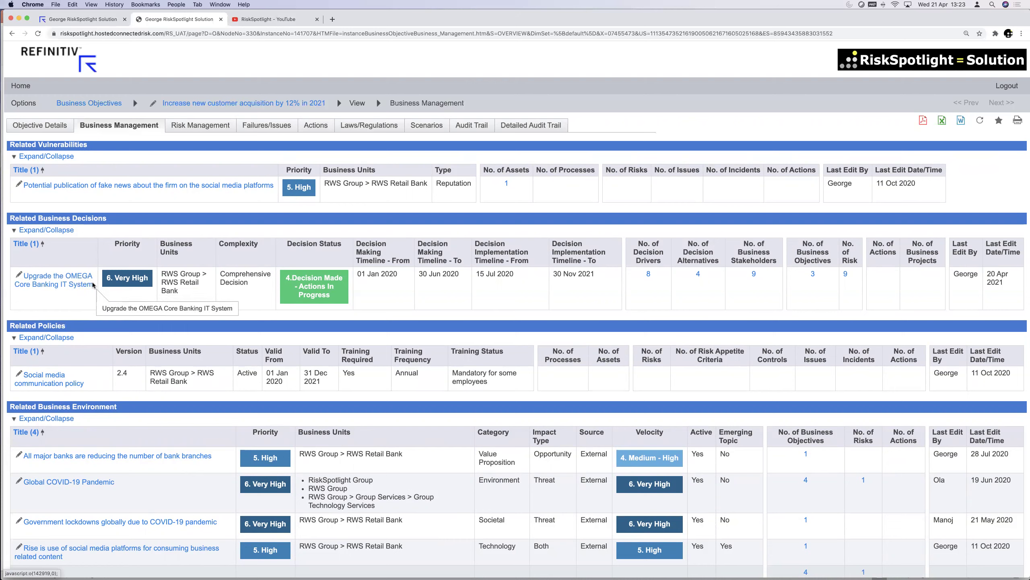
{"action": "scroll", "coordinate": [175, 427], "scroll_direction": "down", "scroll_amount": 3}
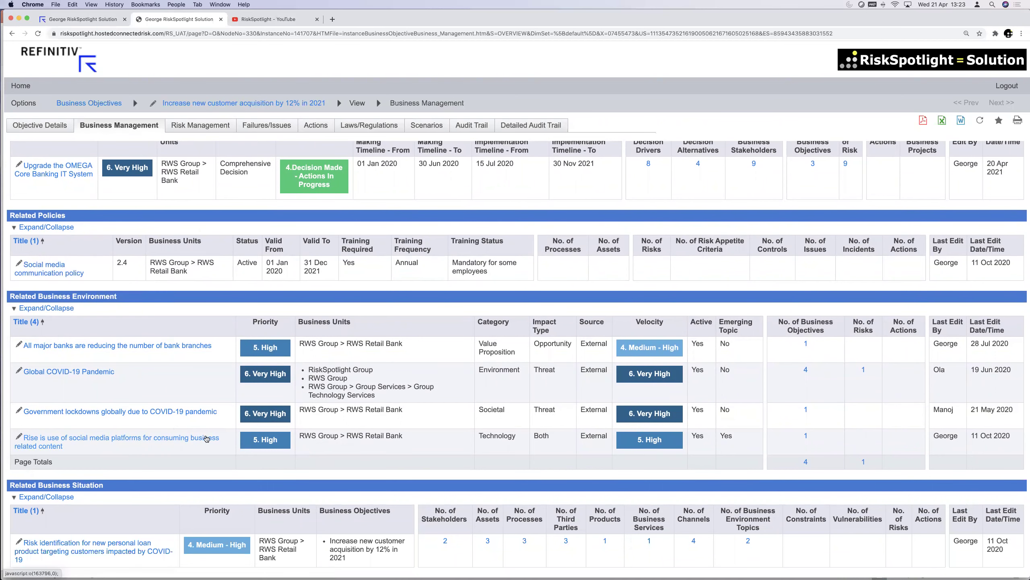
{"action": "scroll", "coordinate": [207, 437], "scroll_direction": "down", "scroll_amount": 1}
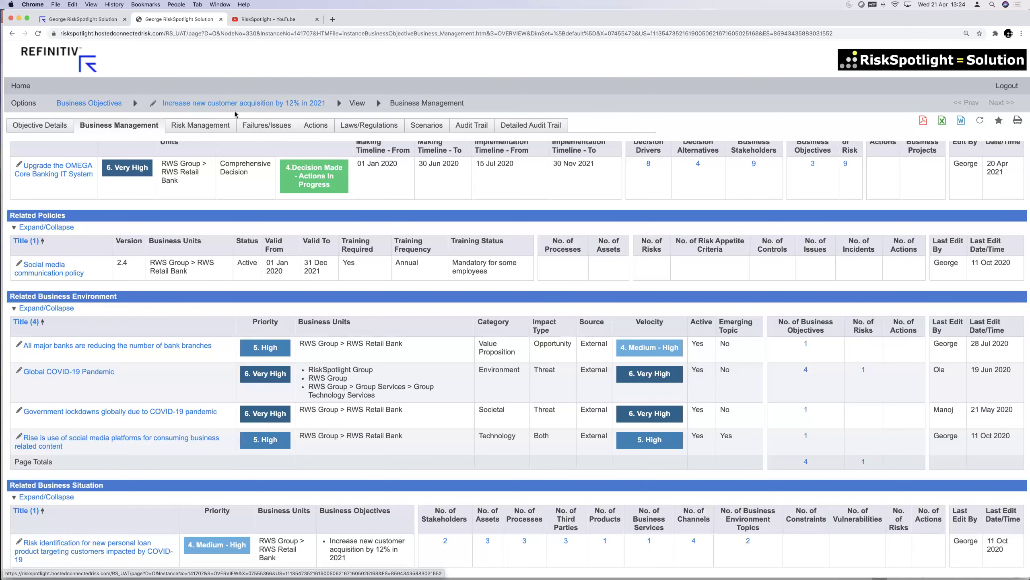
Revisit the objective's related vulnerabilities, third parties, assets and products
{"action": "scroll", "coordinate": [250, 201], "scroll_direction": "up", "scroll_amount": 5}
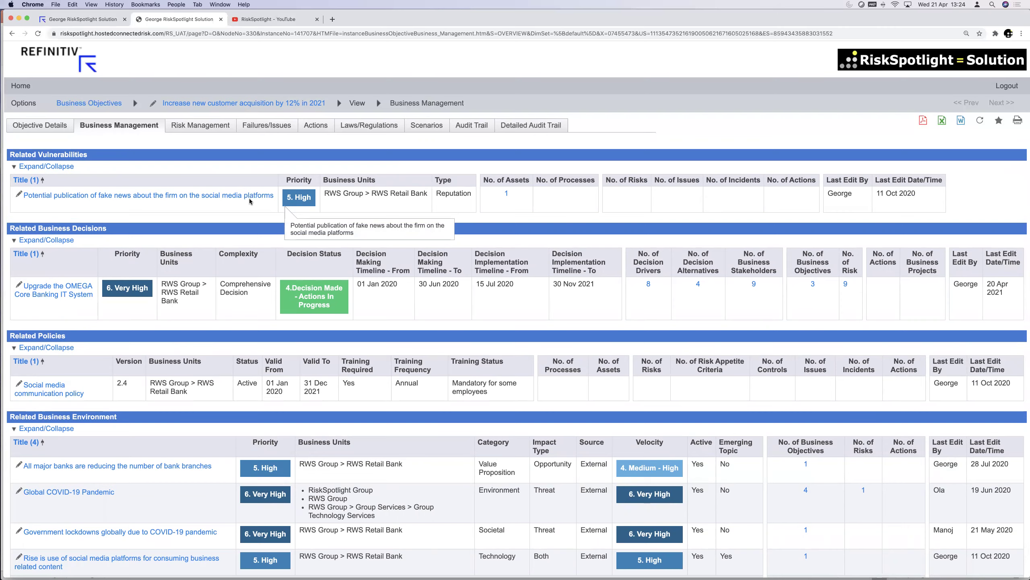
{"action": "scroll", "coordinate": [239, 407], "scroll_direction": "up", "scroll_amount": 10}
{"action": "scroll", "coordinate": [239, 408], "scroll_direction": "up", "scroll_amount": 15}
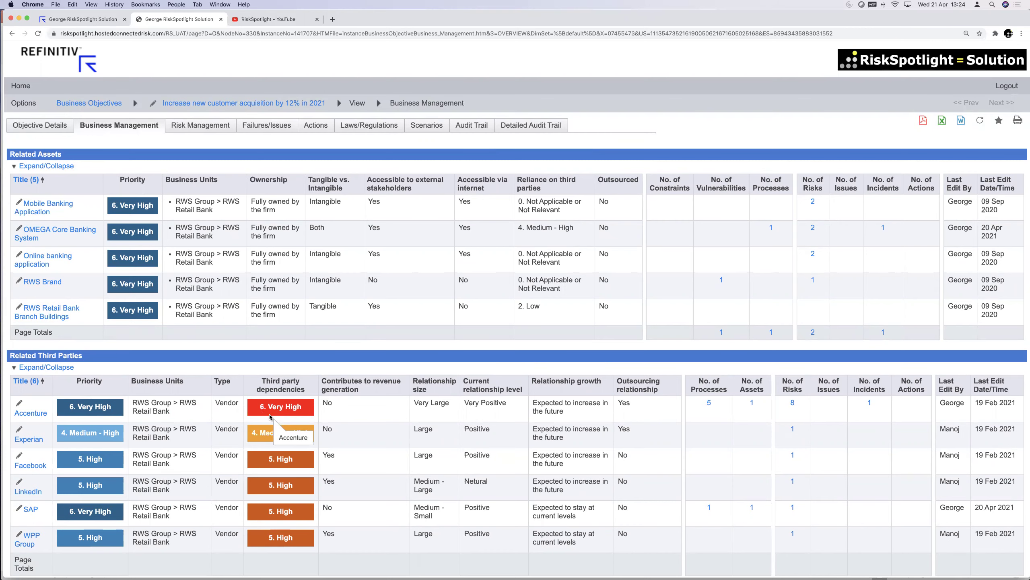
{"action": "scroll", "coordinate": [270, 416], "scroll_direction": "up", "scroll_amount": 8}
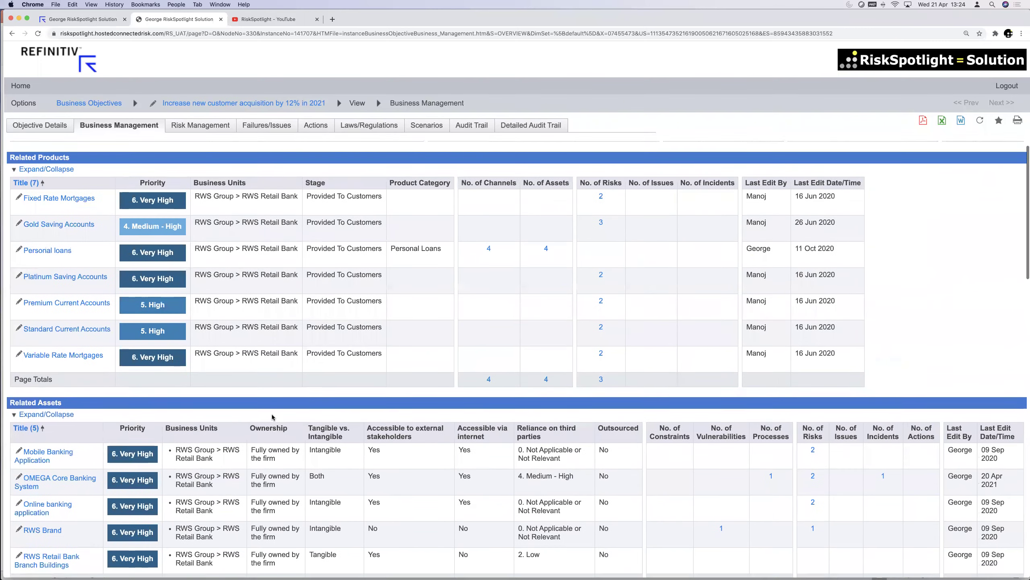
Review the objective's related business services, processes and strategy topics in the Business Management view
{"action": "scroll", "coordinate": [272, 417], "scroll_direction": "up", "scroll_amount": 3}
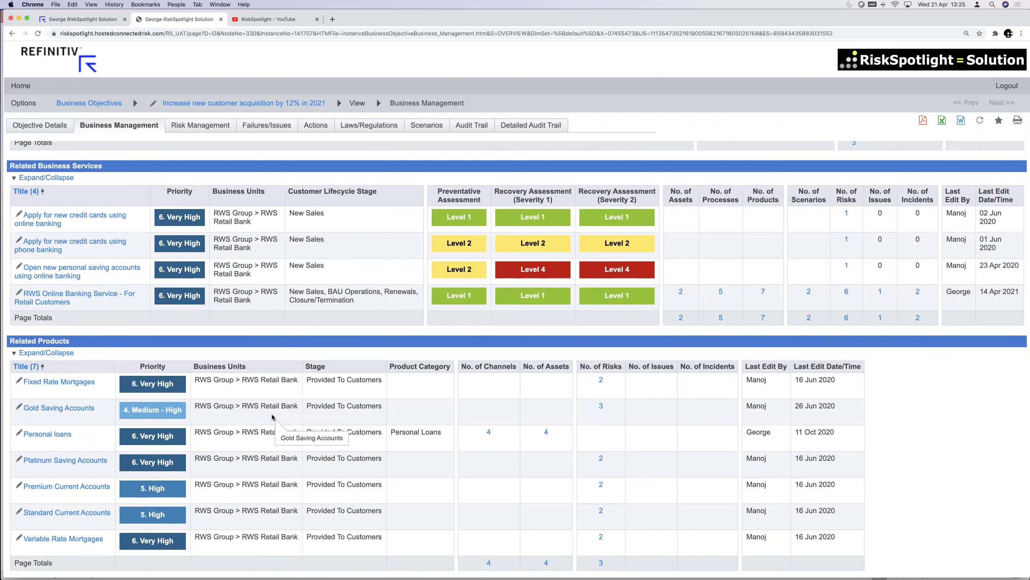
{"action": "scroll", "coordinate": [227, 365], "scroll_direction": "up", "scroll_amount": 6}
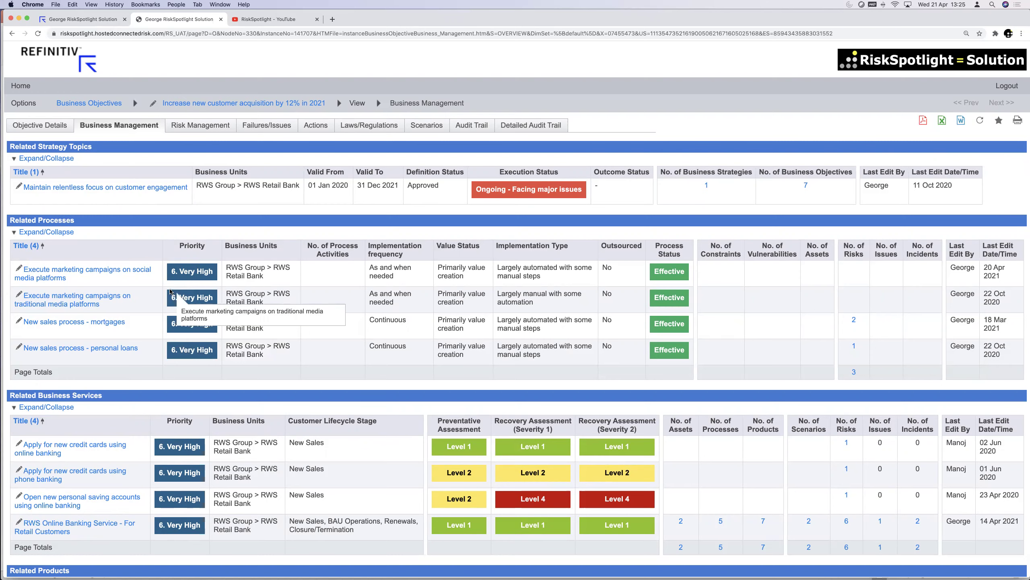
{"action": "scroll", "coordinate": [96, 326], "scroll_direction": "down", "scroll_amount": 3}
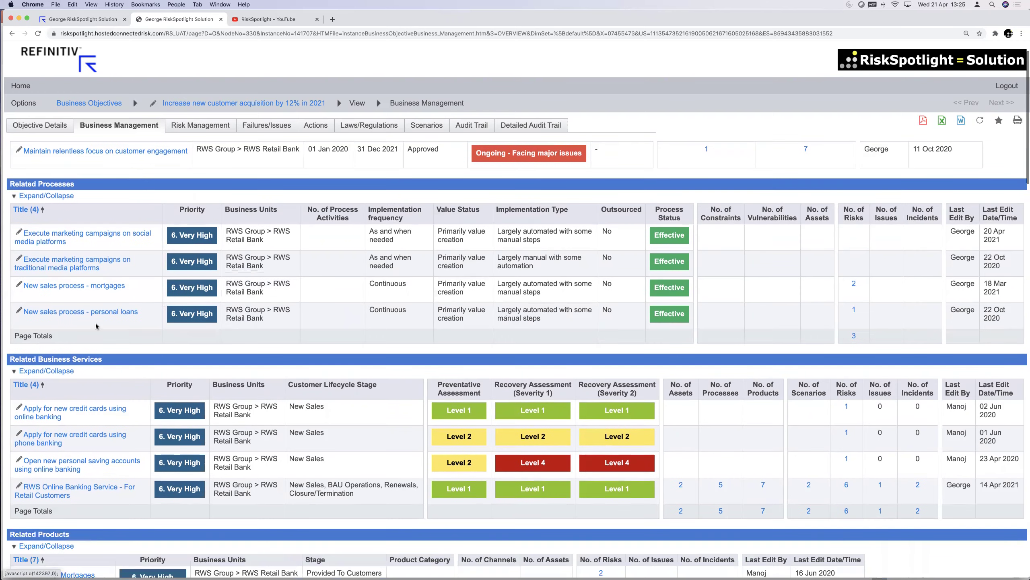
{"action": "scroll", "coordinate": [122, 469], "scroll_direction": "up", "scroll_amount": 3}
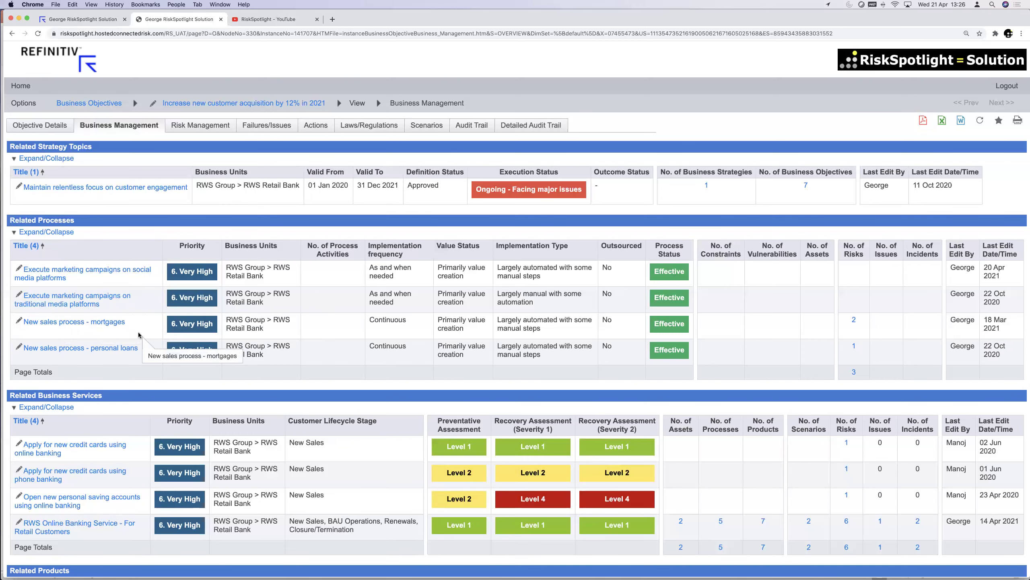
Open the objective's Risk Management view and examine its risk appetite statements, overall risk analysis and related risks
{"action": "left_click", "coordinate": [199, 127]}
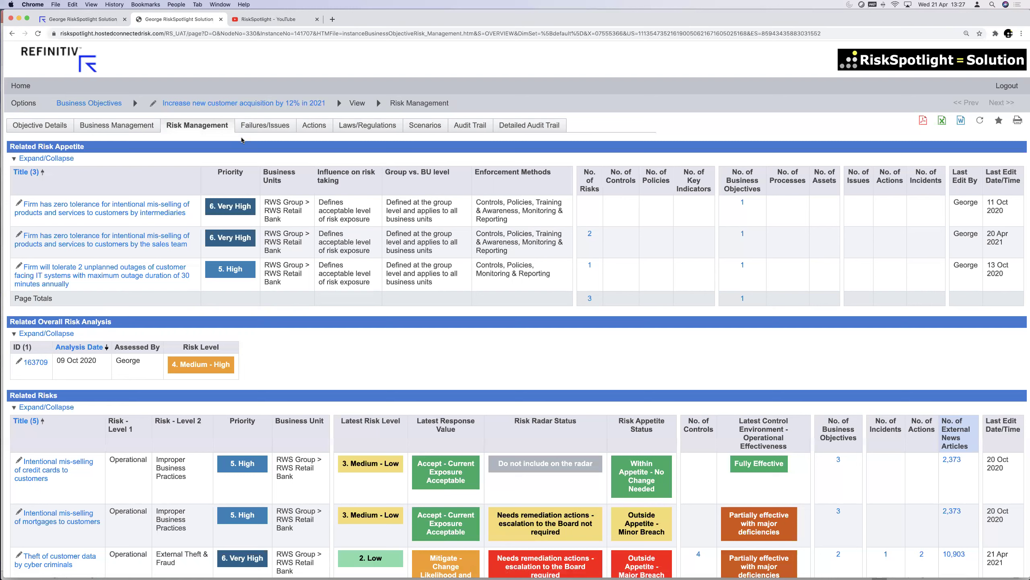
{"action": "scroll", "coordinate": [227, 259], "scroll_direction": "down", "scroll_amount": 3}
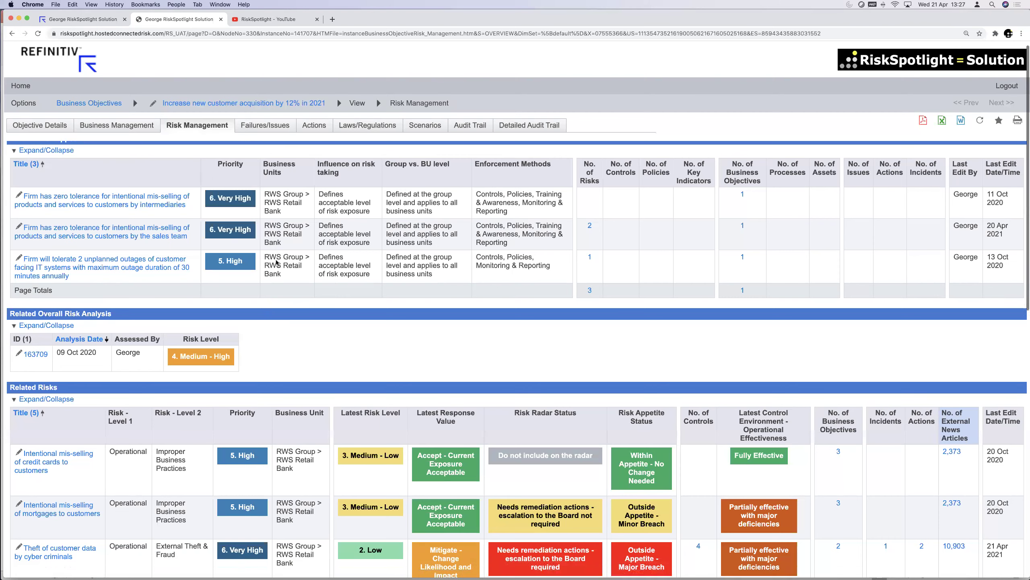
{"action": "scroll", "coordinate": [210, 300], "scroll_direction": "down", "scroll_amount": 1}
{"action": "scroll", "coordinate": [212, 328], "scroll_direction": "down", "scroll_amount": 4}
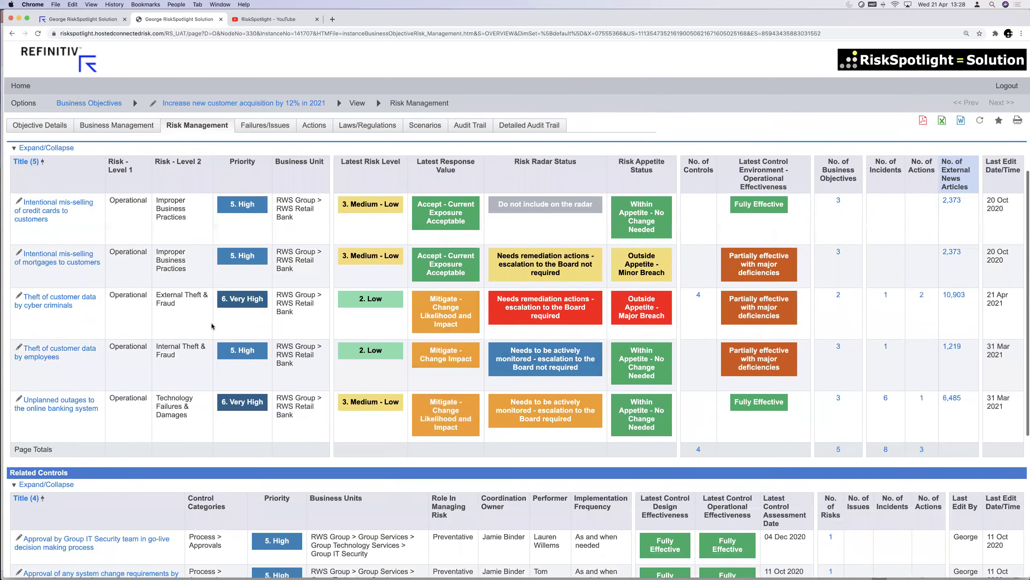
{"action": "scroll", "coordinate": [122, 264], "scroll_direction": "up", "scroll_amount": 1}
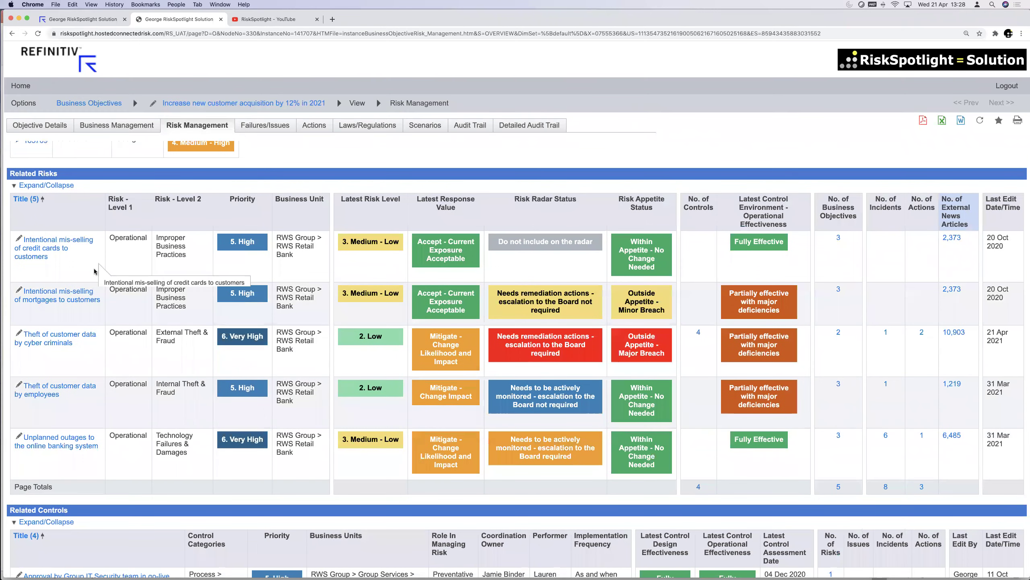
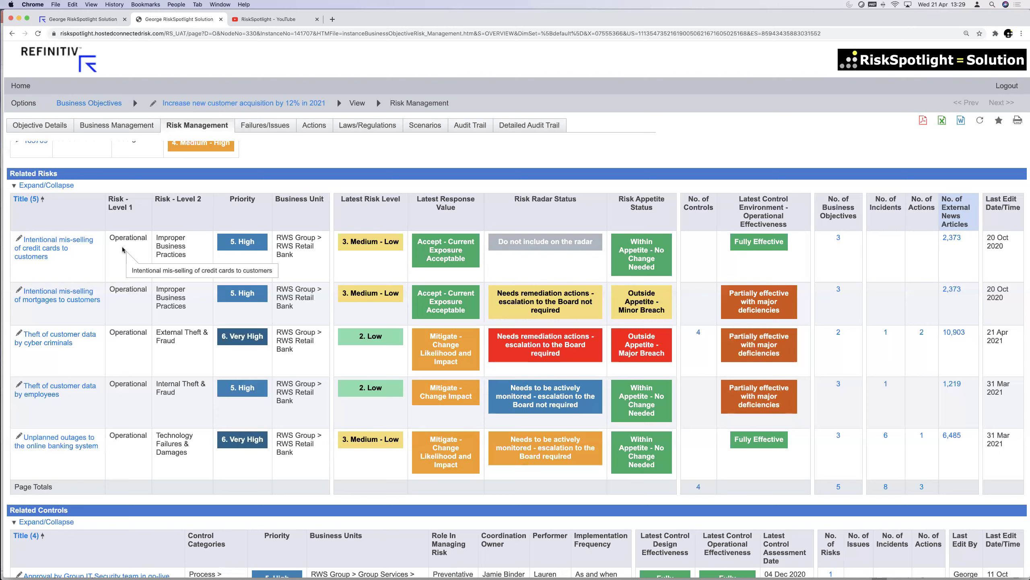
{"action": "scroll", "coordinate": [127, 316], "scroll_direction": "down", "scroll_amount": 1}
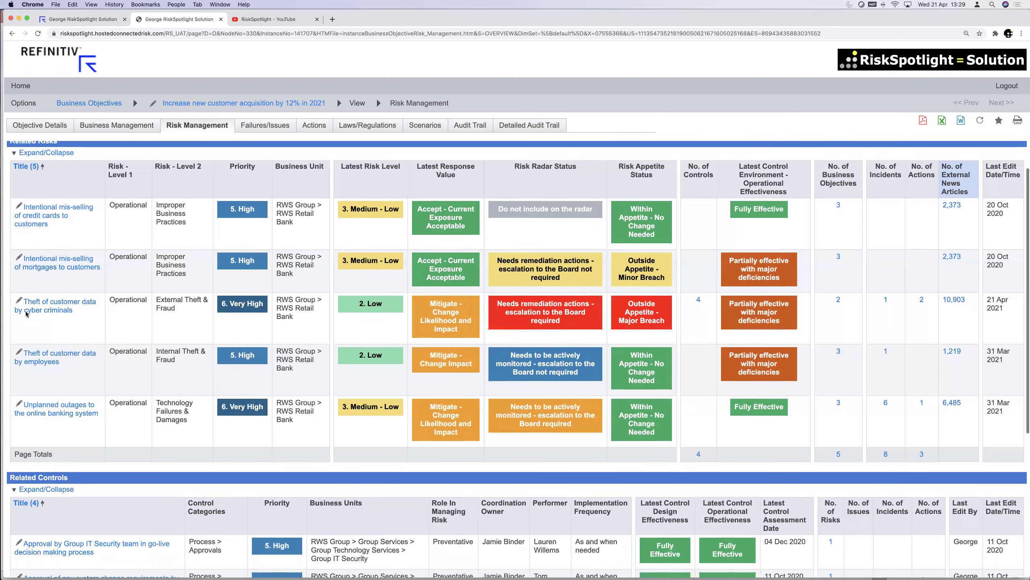
Open the "Theft of customer data by cyber criminals" risk, review its causal, impact and risk analysis, then save and close it and return to the objective
{"action": "left_click", "coordinate": [19, 300]}
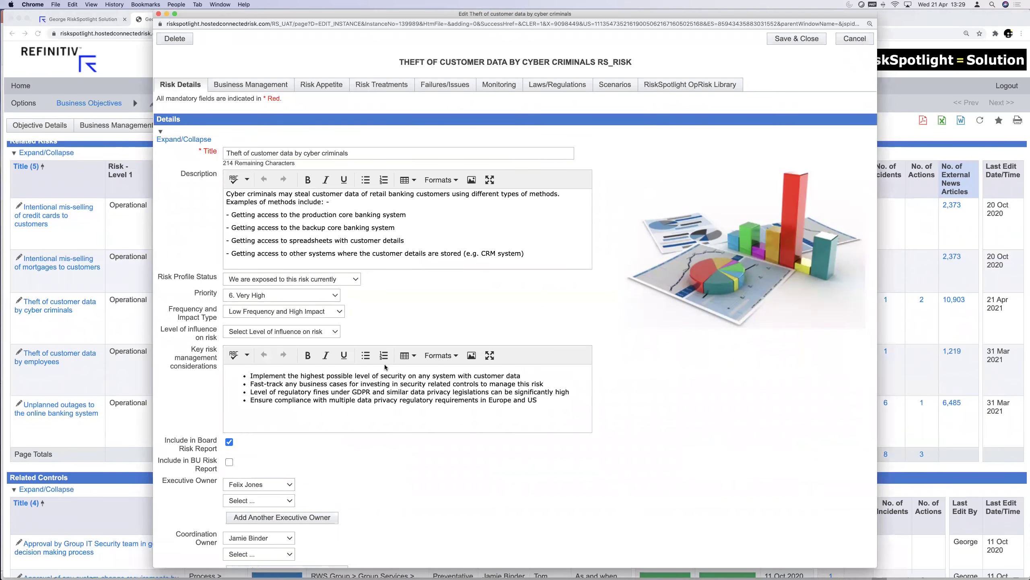
{"action": "scroll", "coordinate": [385, 367], "scroll_direction": "down", "scroll_amount": 10}
{"action": "scroll", "coordinate": [389, 366], "scroll_direction": "down", "scroll_amount": 6}
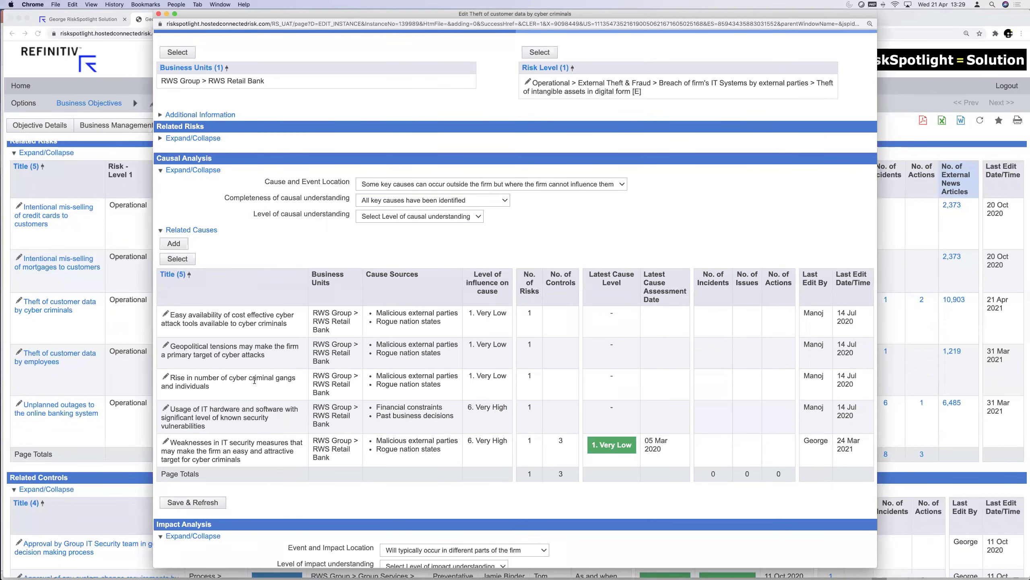
{"action": "scroll", "coordinate": [254, 381], "scroll_direction": "down", "scroll_amount": 9}
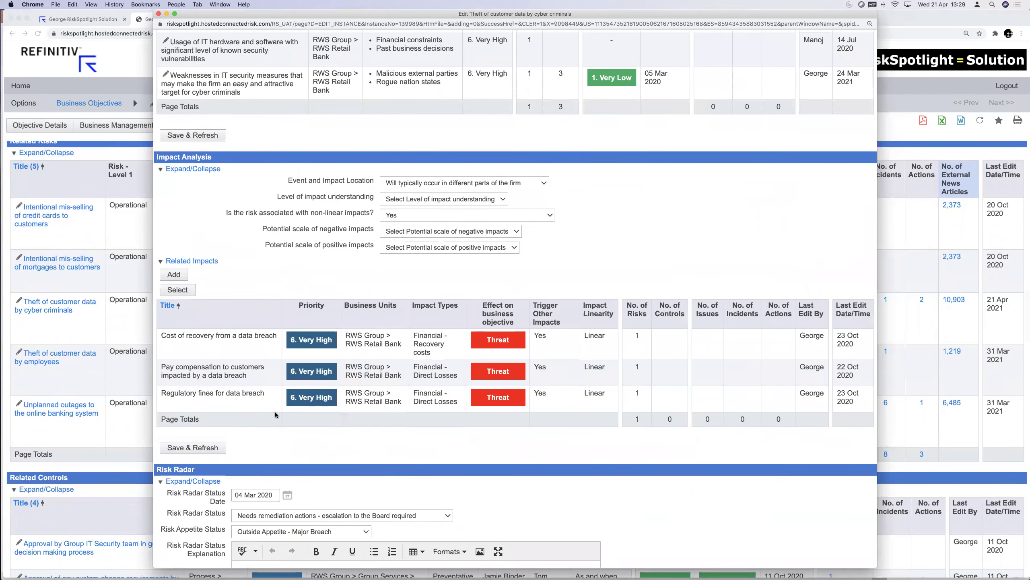
{"action": "scroll", "coordinate": [275, 415], "scroll_direction": "down", "scroll_amount": 16}
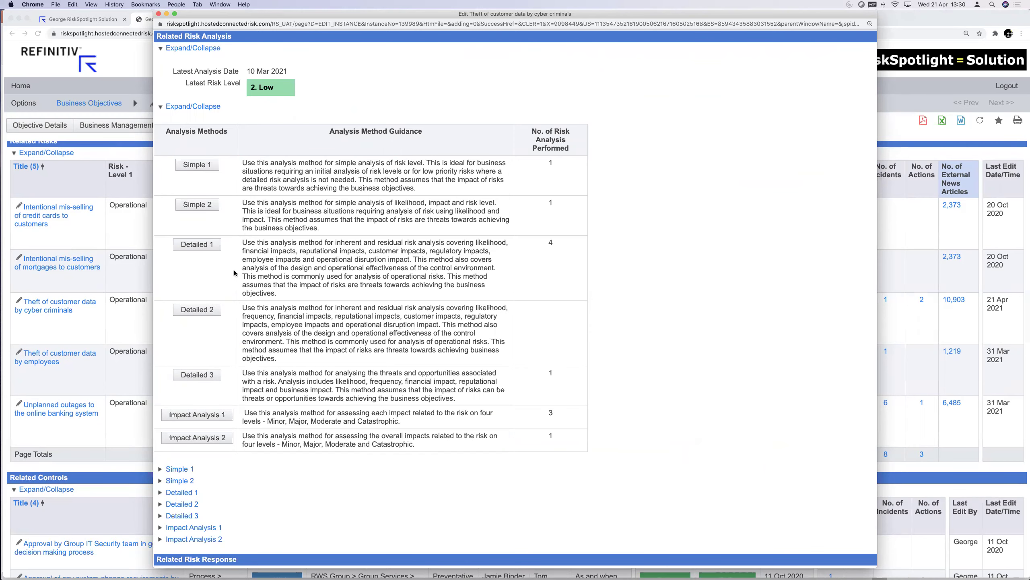
{"action": "scroll", "coordinate": [235, 273], "scroll_direction": "up", "scroll_amount": 20}
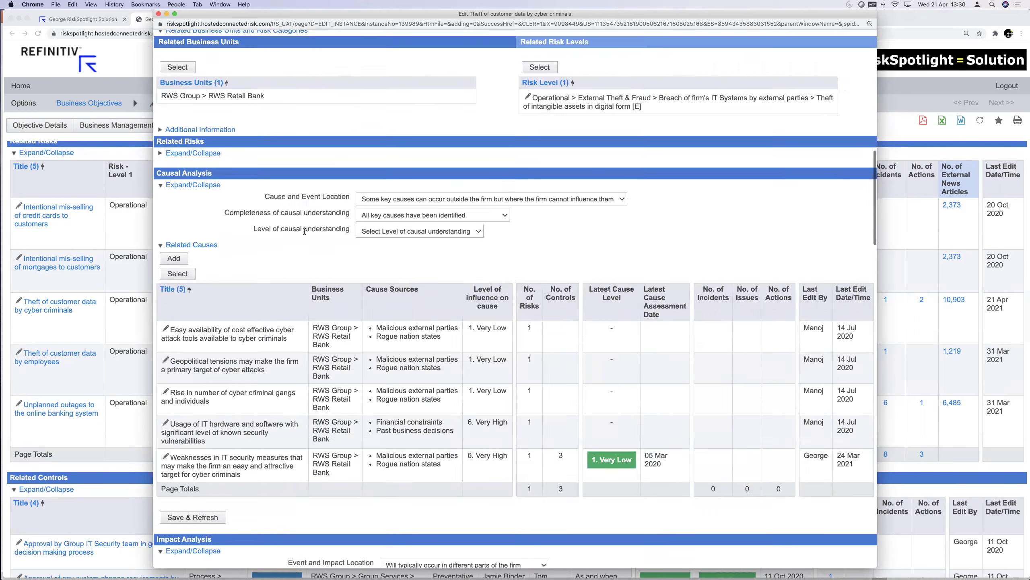
{"action": "scroll", "coordinate": [304, 232], "scroll_direction": "up", "scroll_amount": 15}
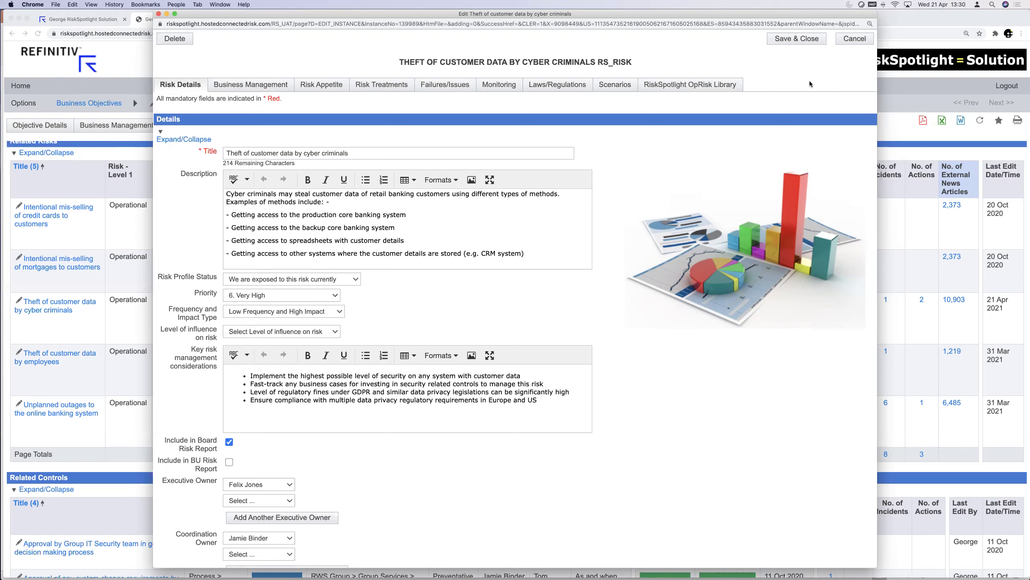
{"action": "left_click", "coordinate": [797, 39]}
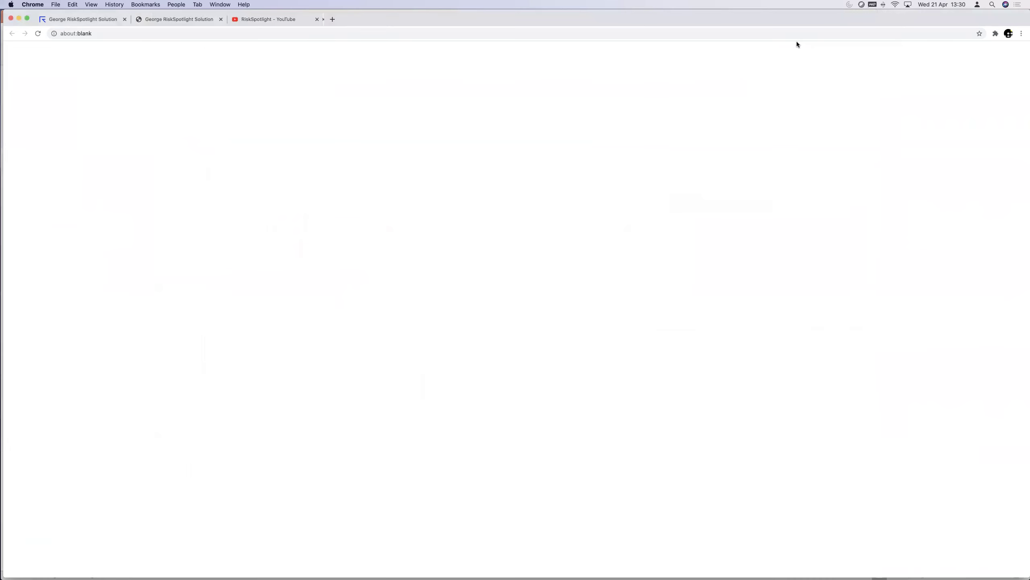
{"action": "left_click", "coordinate": [180, 19]}
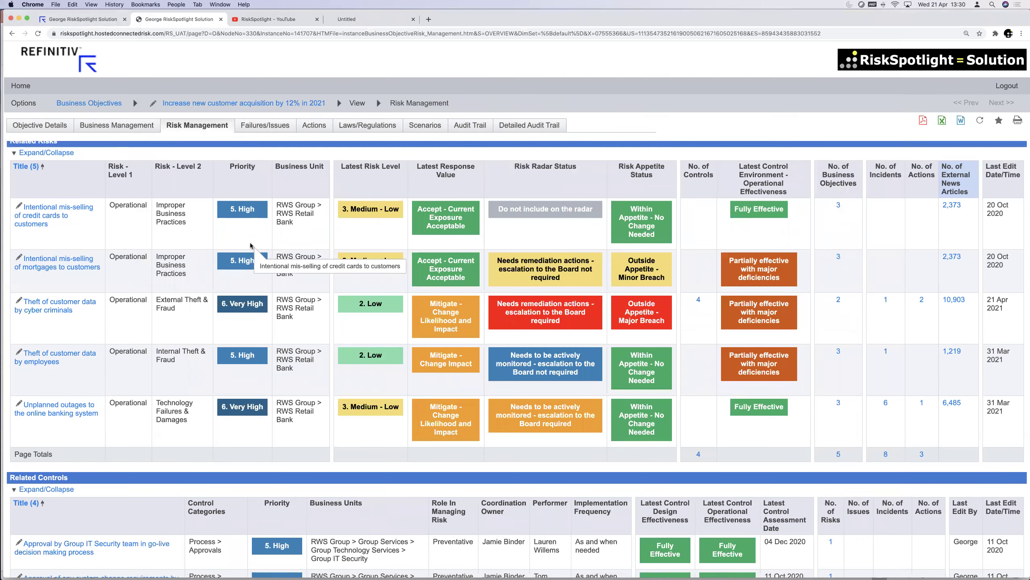
Examine the objective's related controls, control environment assessments and risk impacts, then return to its risk appetite statements
{"action": "scroll", "coordinate": [224, 262], "scroll_direction": "down", "scroll_amount": 5}
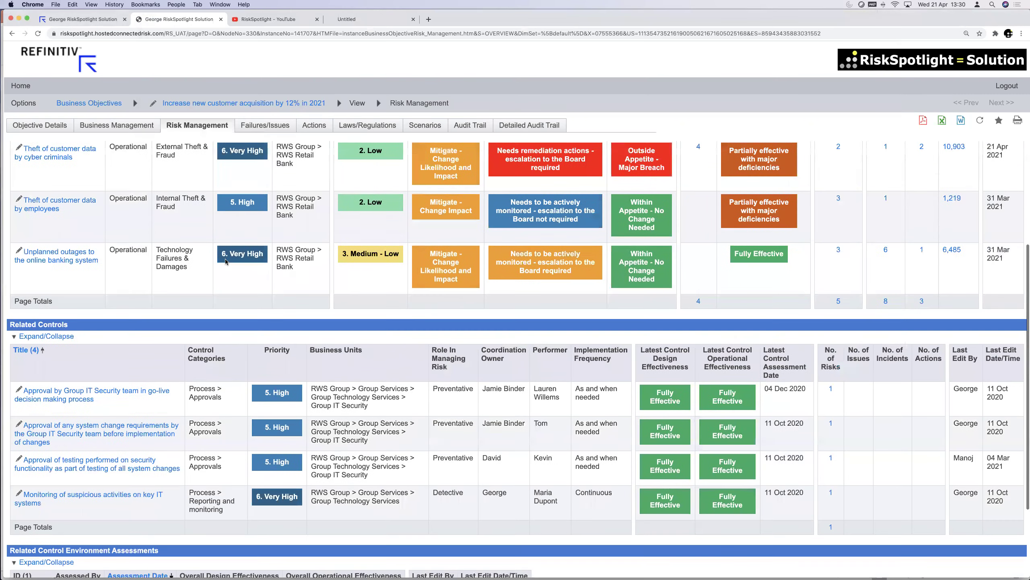
{"action": "scroll", "coordinate": [224, 249], "scroll_direction": "down", "scroll_amount": 4}
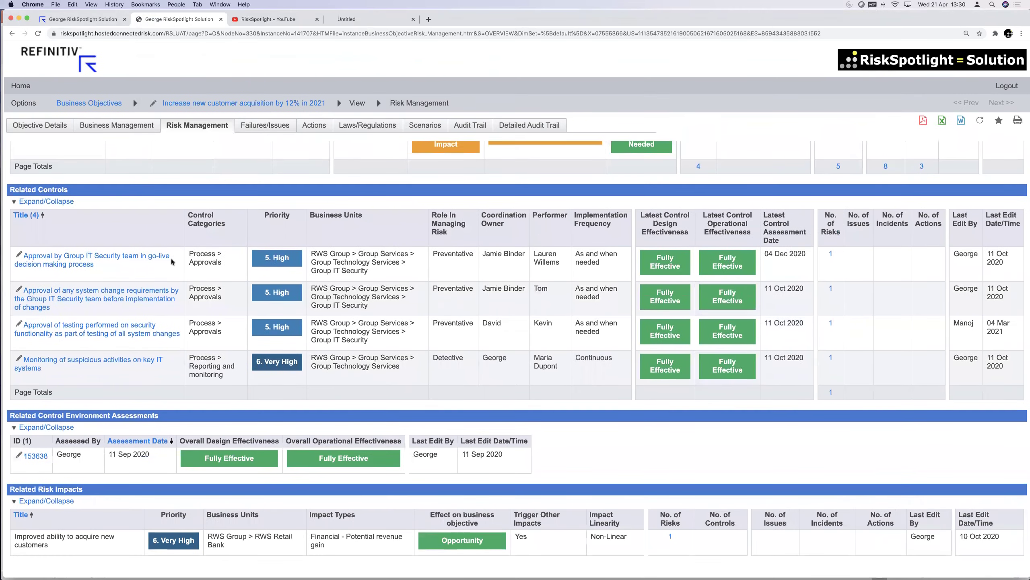
{"action": "scroll", "coordinate": [187, 284], "scroll_direction": "up", "scroll_amount": 1}
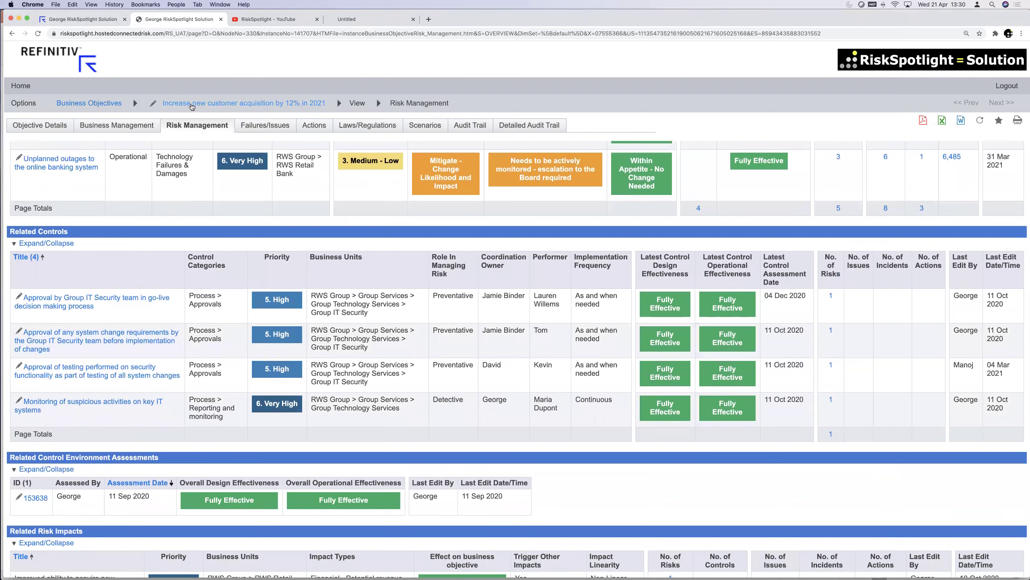
{"action": "scroll", "coordinate": [249, 397], "scroll_direction": "down", "scroll_amount": 1}
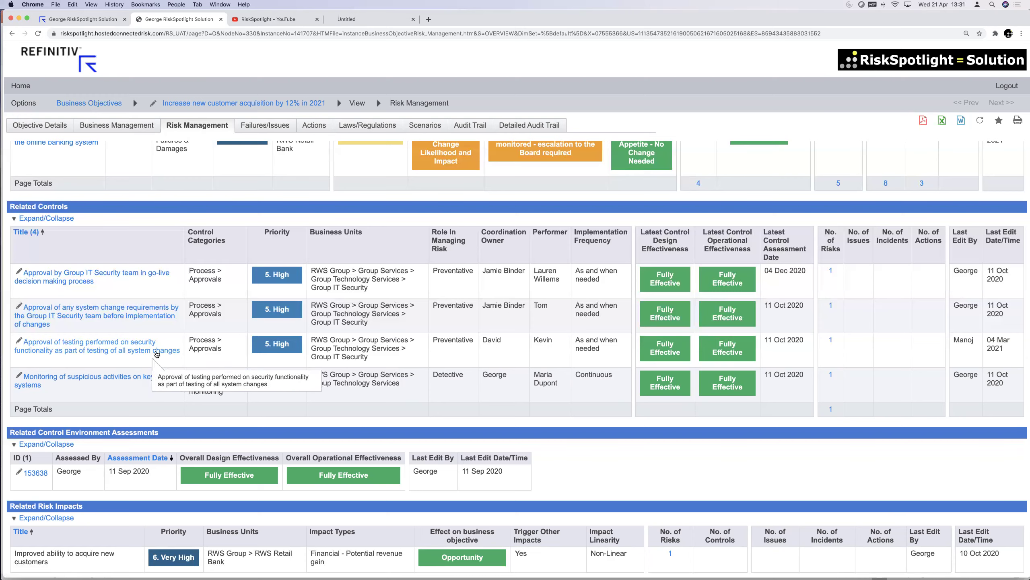
{"action": "scroll", "coordinate": [184, 201], "scroll_direction": "up", "scroll_amount": 10}
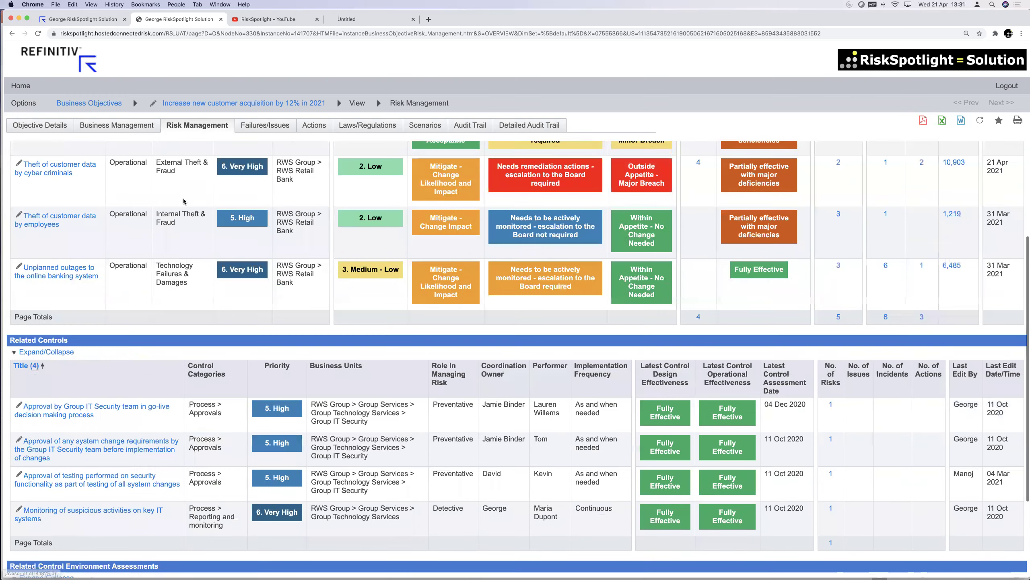
{"action": "scroll", "coordinate": [183, 201], "scroll_direction": "up", "scroll_amount": 3}
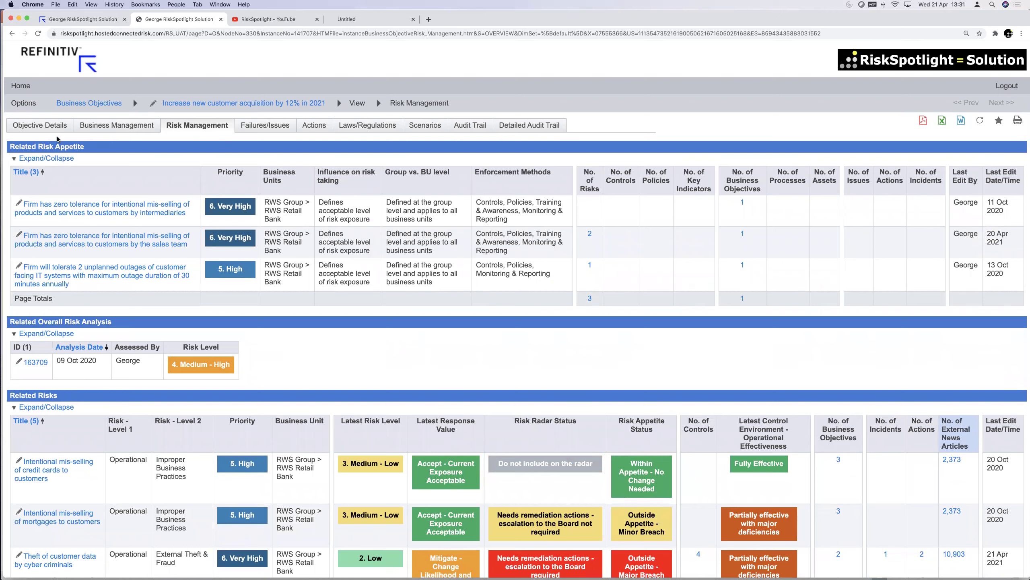
Return to the home dashboards and open the Business Services list from the Operational Resilience dashboard
{"action": "left_click", "coordinate": [45, 64]}
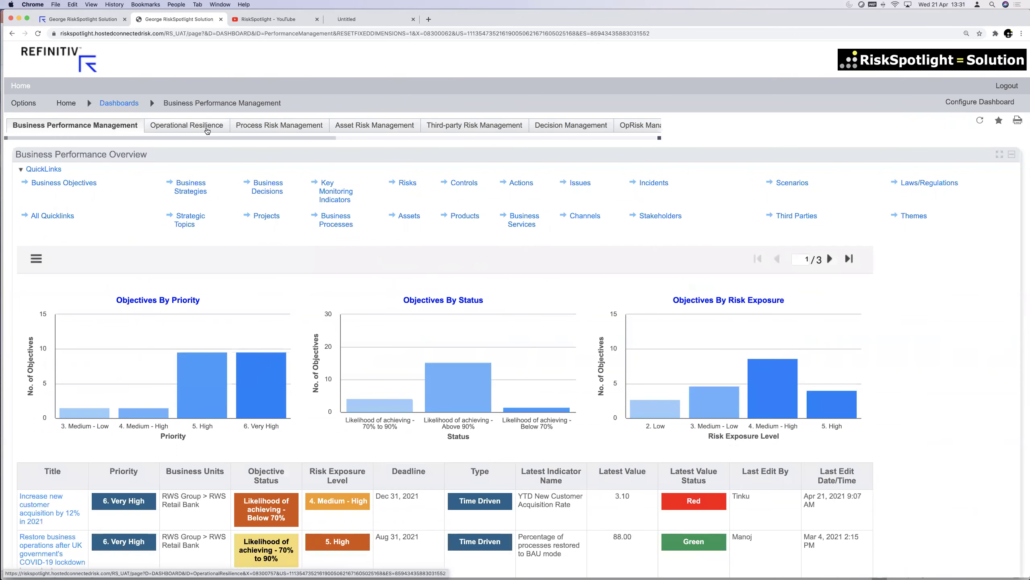
{"action": "left_click", "coordinate": [206, 130]}
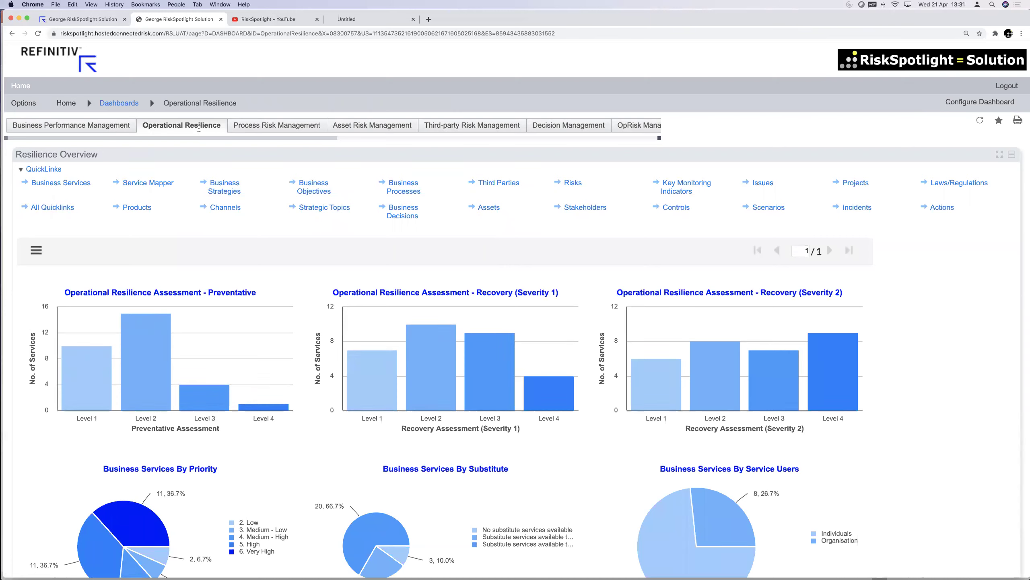
{"action": "left_click", "coordinate": [75, 187]}
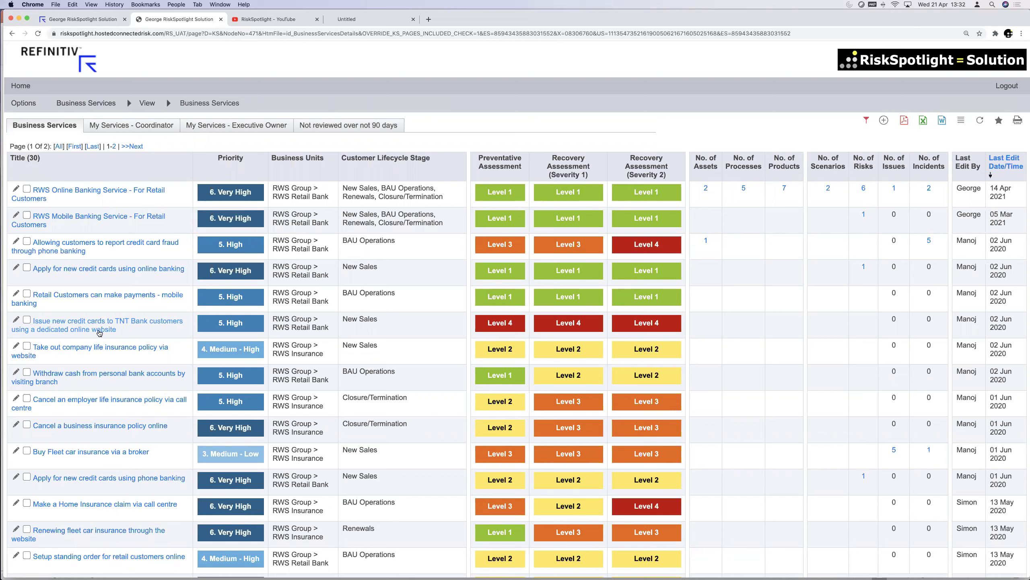
Open the "RWS Online Banking Service - For Retail Customers" record and examine its substitute, service users, financial system impact and vulnerable customers details
{"action": "left_click", "coordinate": [16, 190]}
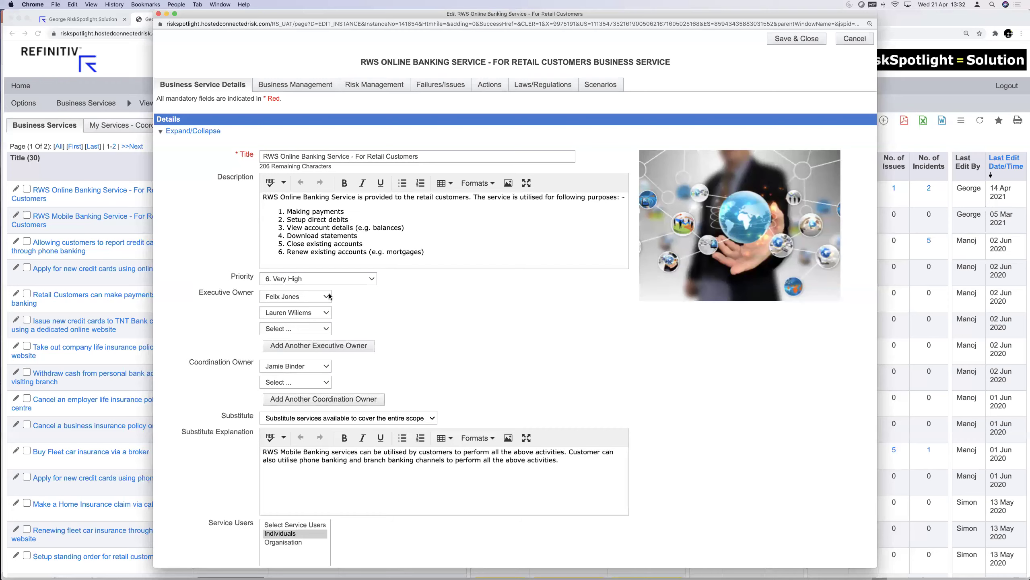
{"action": "scroll", "coordinate": [338, 420], "scroll_direction": "down", "scroll_amount": 10}
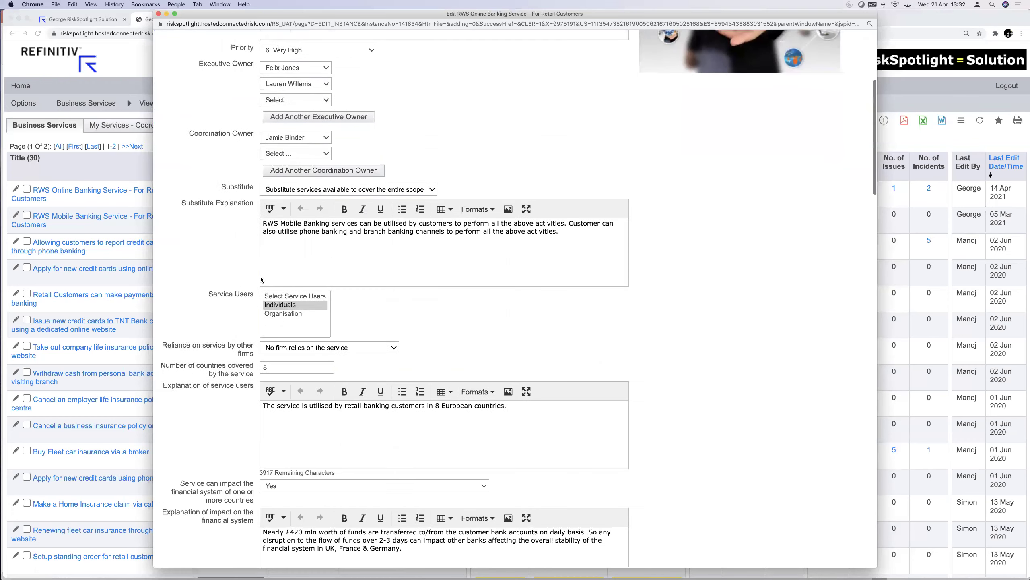
{"action": "scroll", "coordinate": [286, 377], "scroll_direction": "down", "scroll_amount": 9}
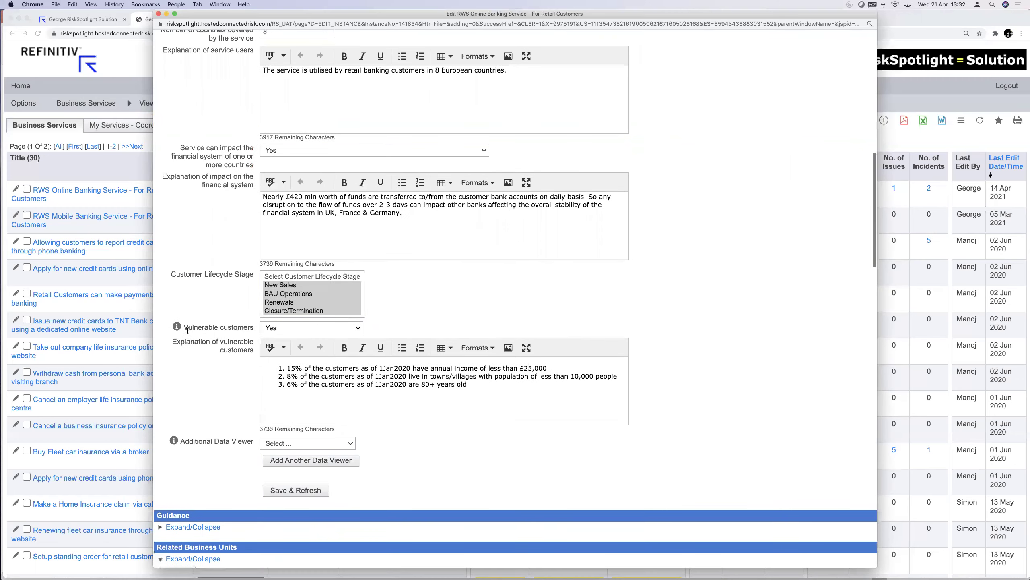
{"action": "left_click_drag", "start_coordinate": [238, 356], "coordinate": [218, 340]}
{"action": "scroll", "coordinate": [219, 340], "scroll_direction": "up", "scroll_amount": 8}
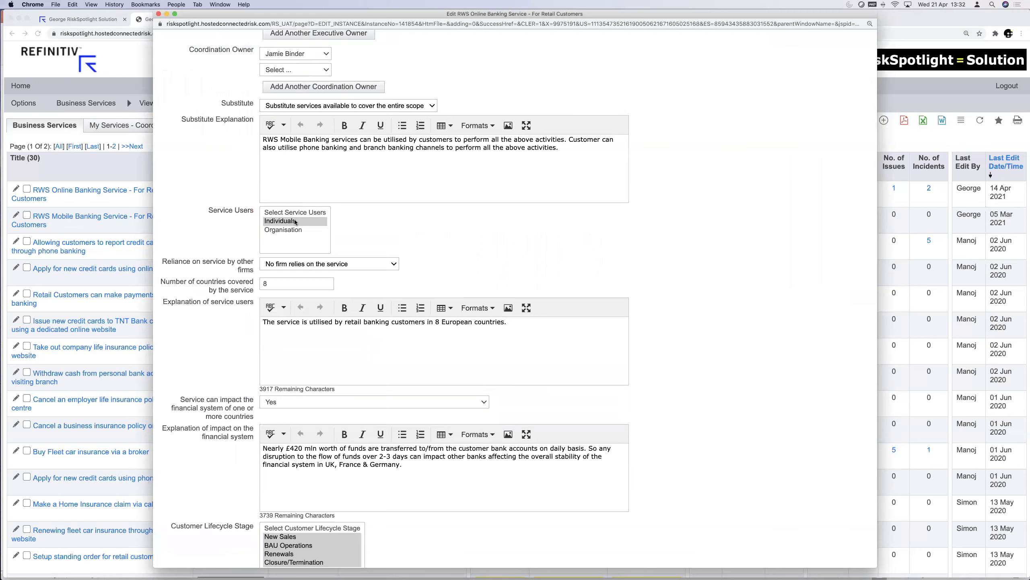
{"action": "scroll", "coordinate": [213, 454], "scroll_direction": "down", "scroll_amount": 20}
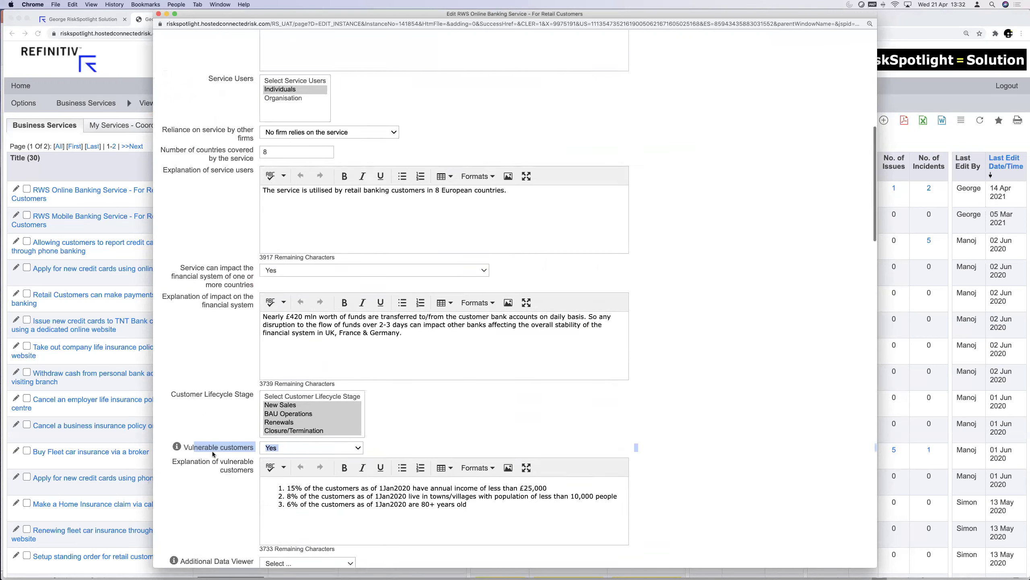
Review the online banking service's peak times and service volume analysis, highlighting the Weekday Peak Time volume range
{"action": "scroll", "coordinate": [212, 451], "scroll_direction": "down", "scroll_amount": 2}
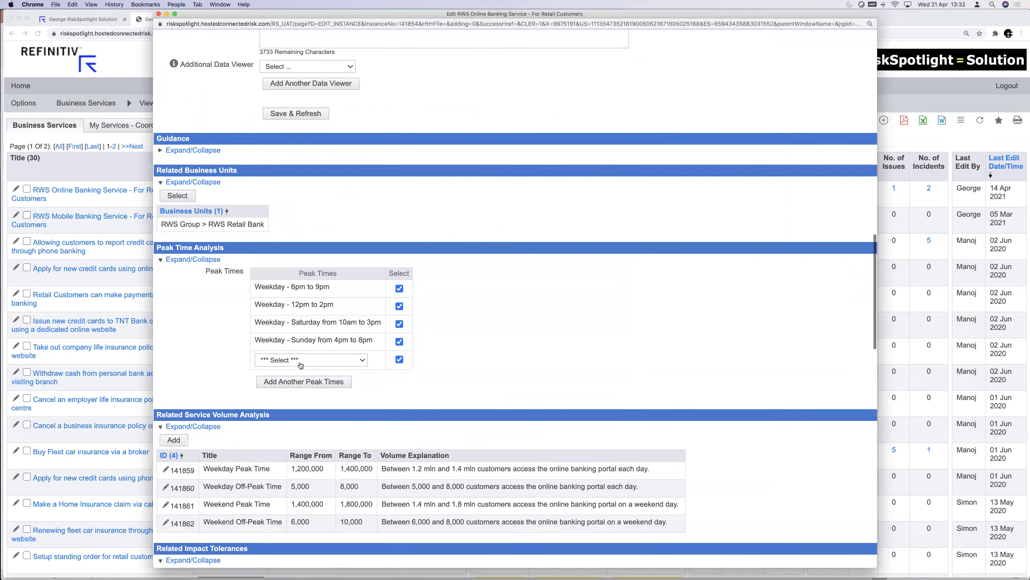
{"action": "scroll", "coordinate": [319, 324], "scroll_direction": "down", "scroll_amount": 2}
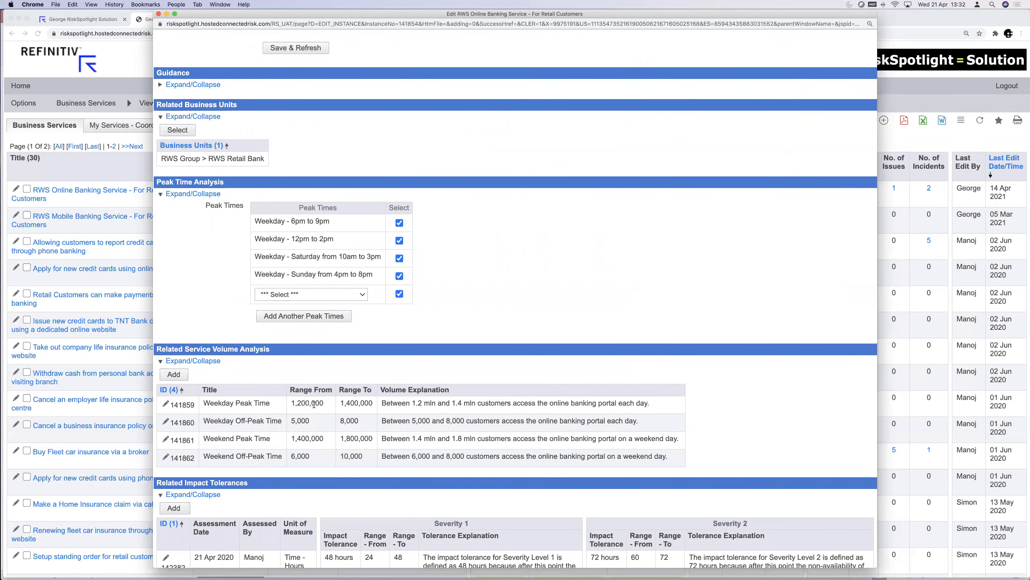
{"action": "left_click_drag", "start_coordinate": [302, 403], "coordinate": [406, 404]}
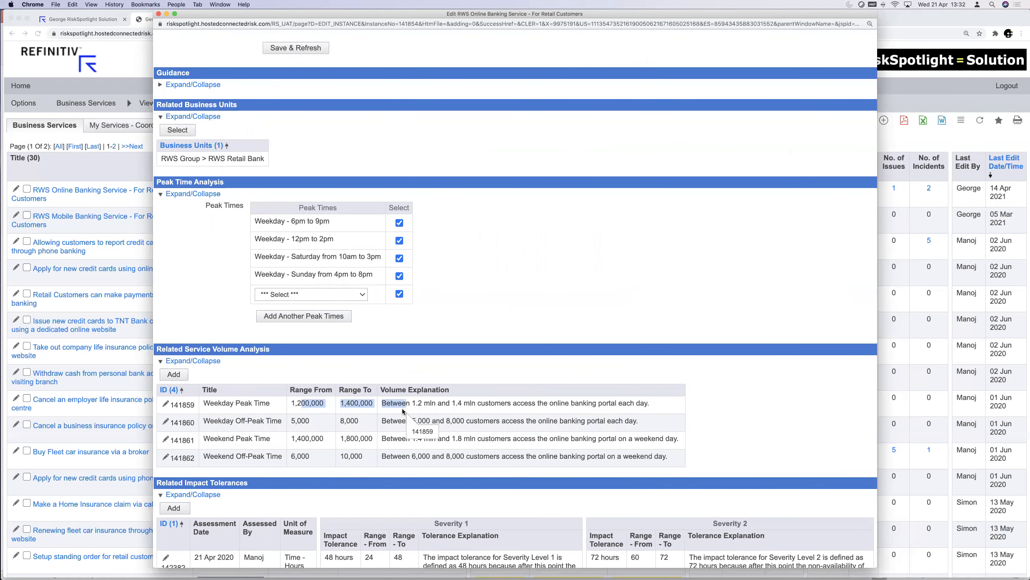
Highlight the full Weekday Peak Time volume range in the online banking service's volume analysis, then clear the highlight
{"action": "left_click", "coordinate": [403, 411]}
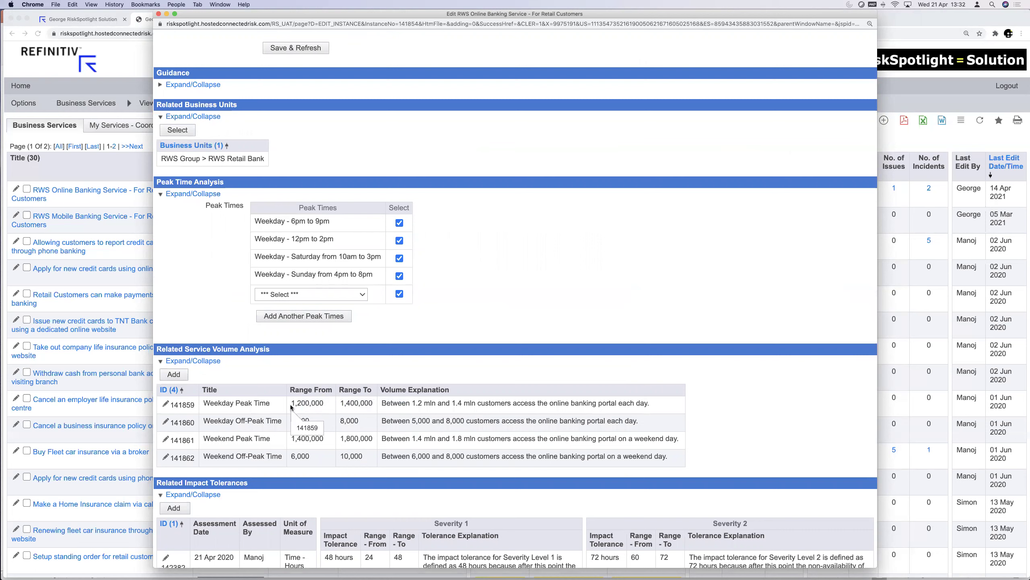
{"action": "left_click_drag", "start_coordinate": [277, 404], "coordinate": [362, 404]}
{"action": "left_click", "coordinate": [291, 403]}
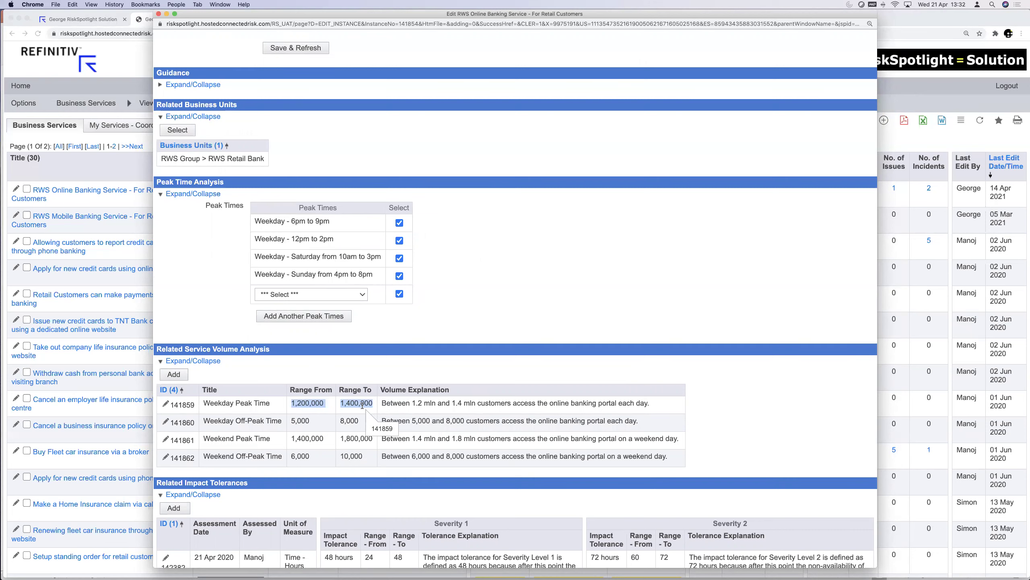
{"action": "left_click", "coordinate": [345, 417]}
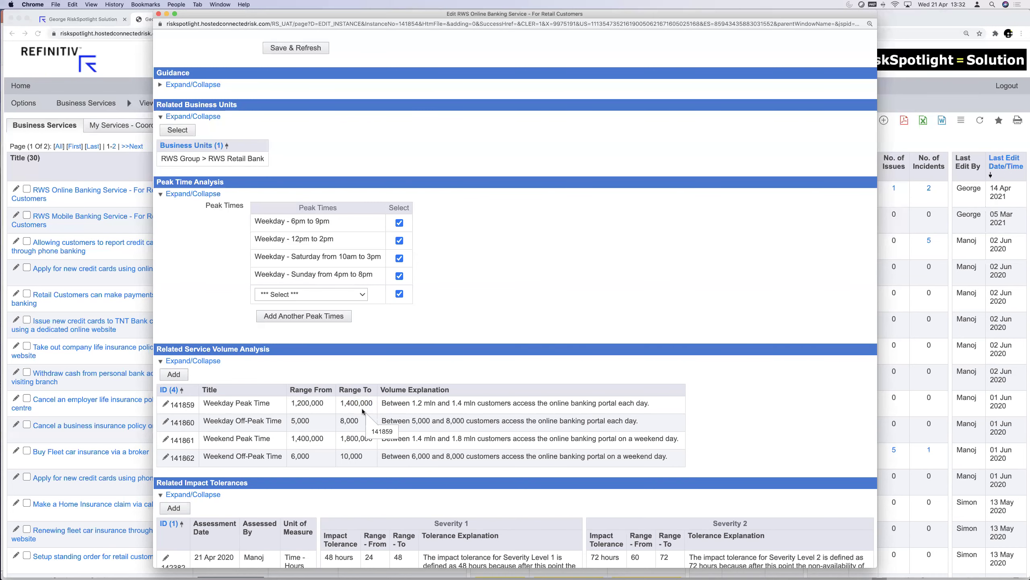
Review the service's related impact tolerances, highlighting the upper range limits for Severity 1 and Severity 2
{"action": "scroll", "coordinate": [363, 411], "scroll_direction": "down", "scroll_amount": 6}
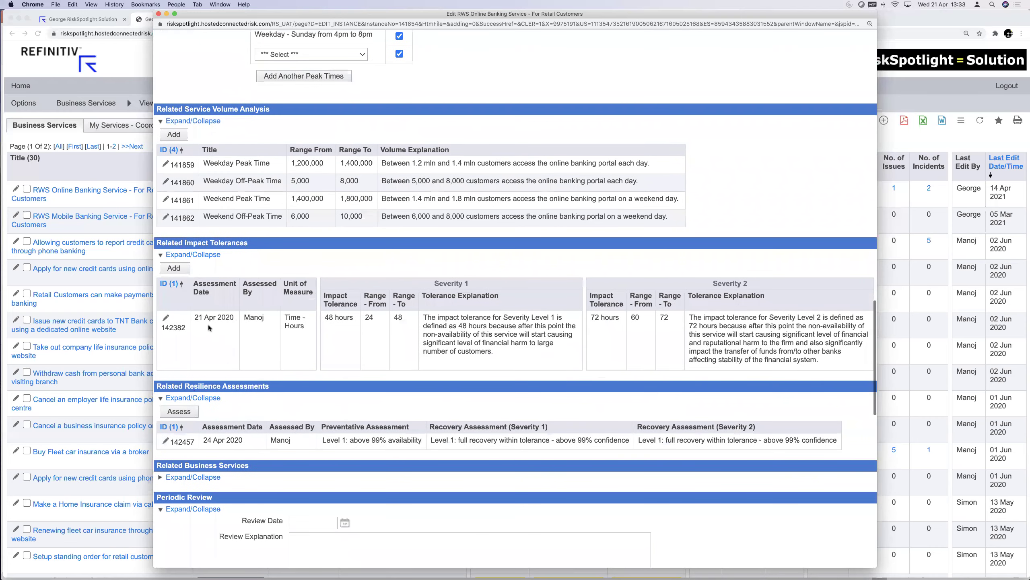
{"action": "double_click", "coordinate": [400, 330]}
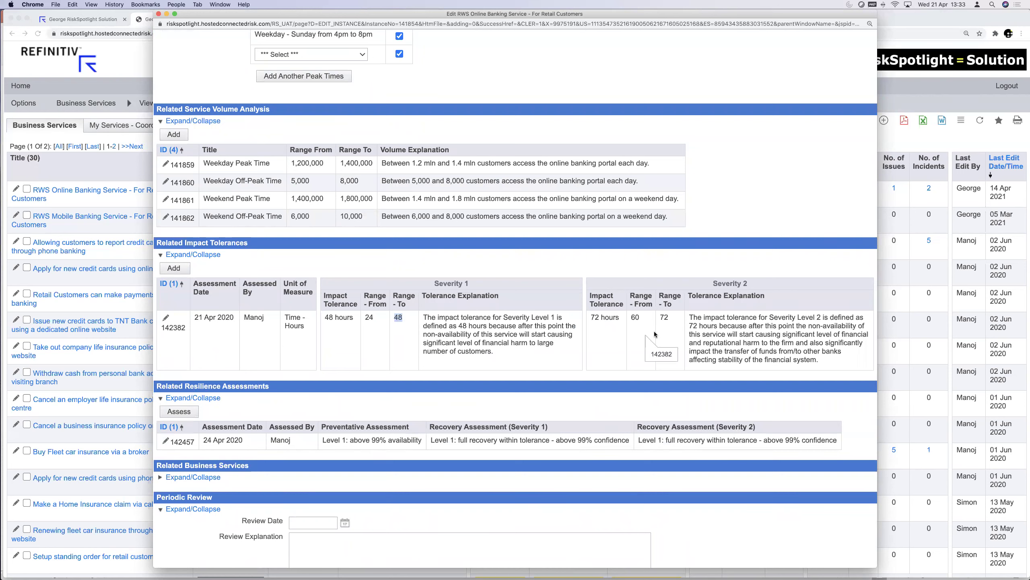
{"action": "double_click", "coordinate": [667, 319]}
Examine the online banking service's business management relationships, widening the record window to review its related objectives, processes and products
{"action": "scroll", "coordinate": [398, 215], "scroll_direction": "up", "scroll_amount": 20}
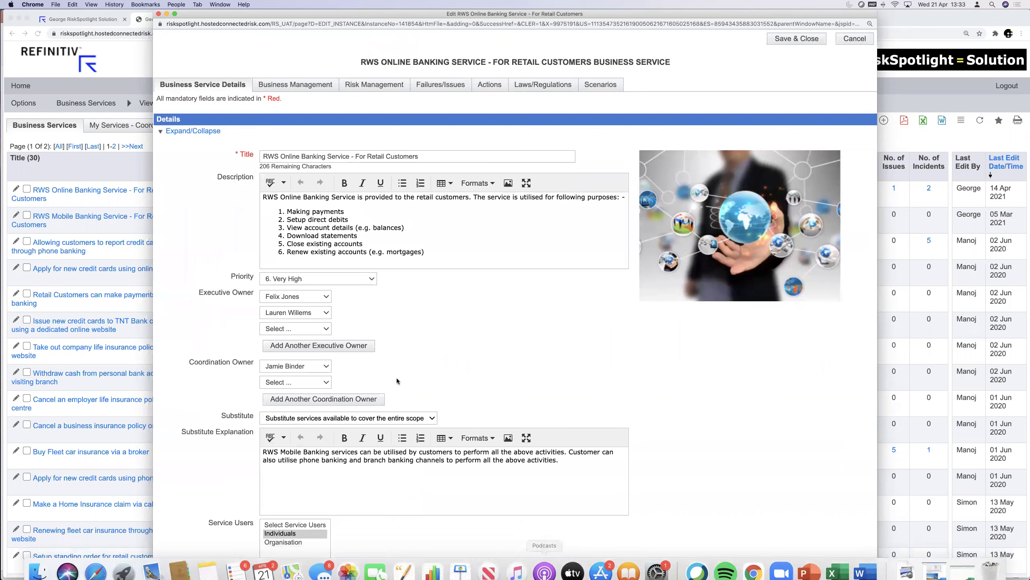
{"action": "left_click", "coordinate": [300, 88]}
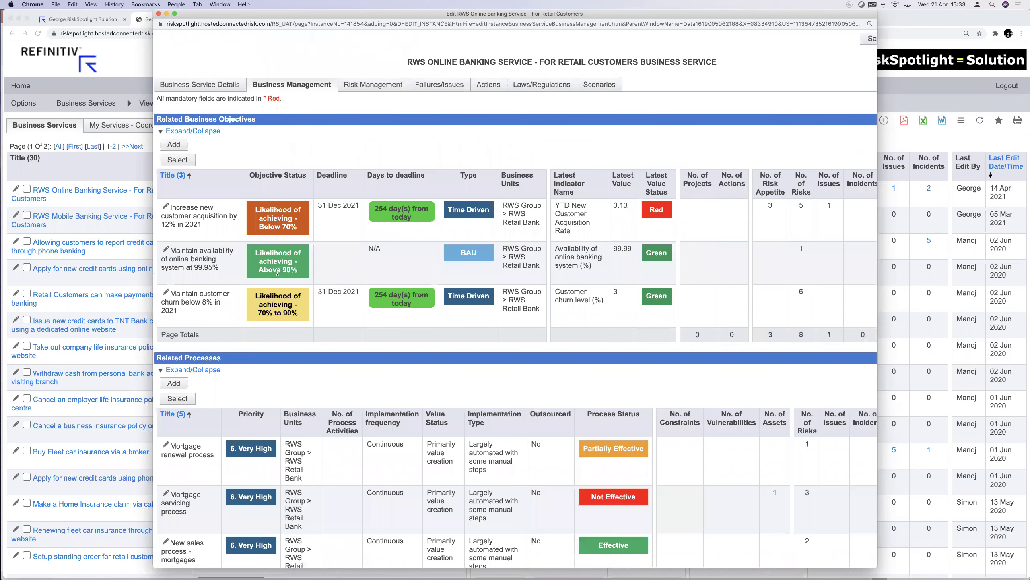
{"action": "scroll", "coordinate": [313, 328], "scroll_direction": "down", "scroll_amount": 5}
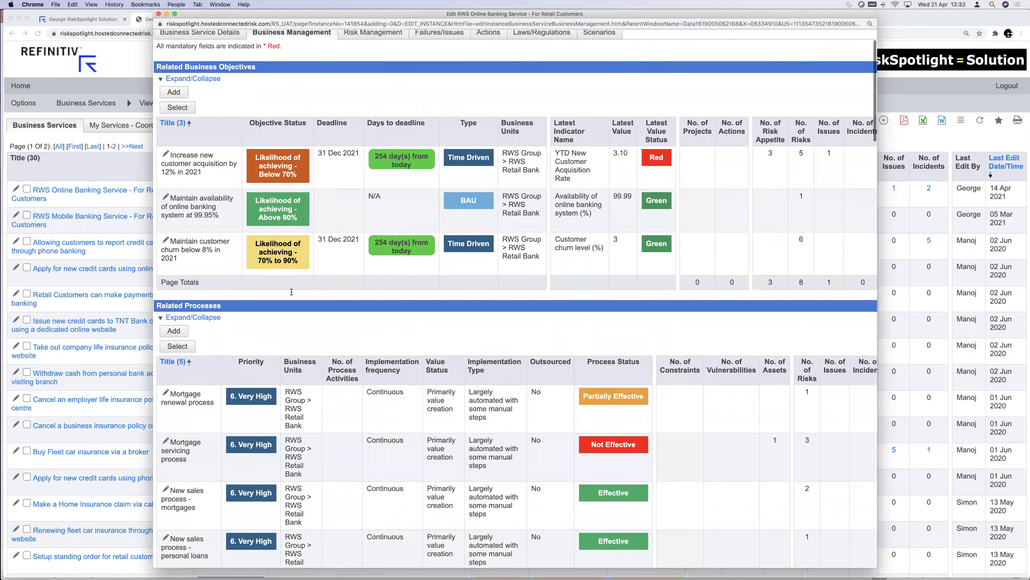
{"action": "scroll", "coordinate": [301, 316], "scroll_direction": "down", "scroll_amount": 8}
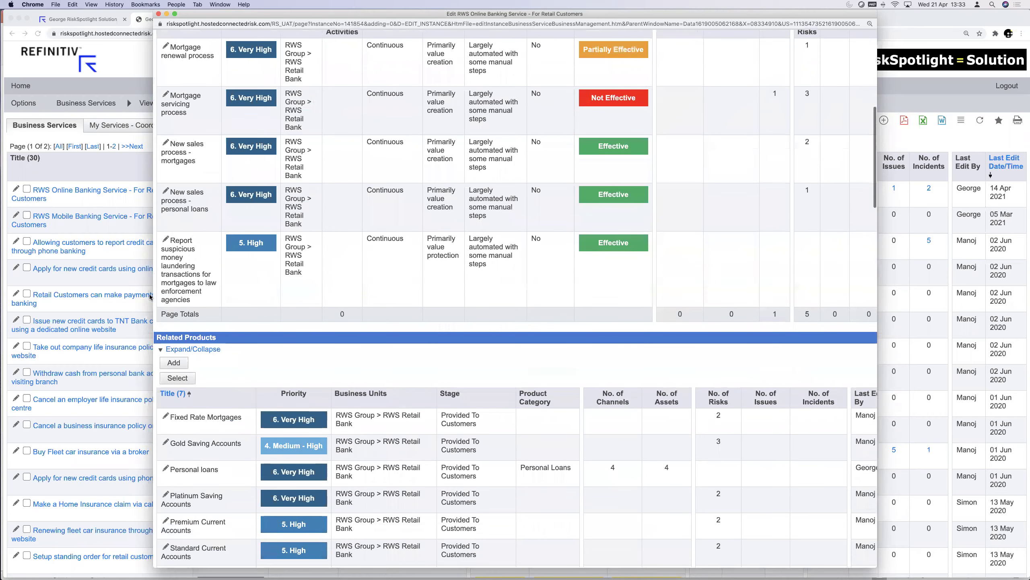
{"action": "left_click_drag", "start_coordinate": [150, 296], "coordinate": [25, 297]}
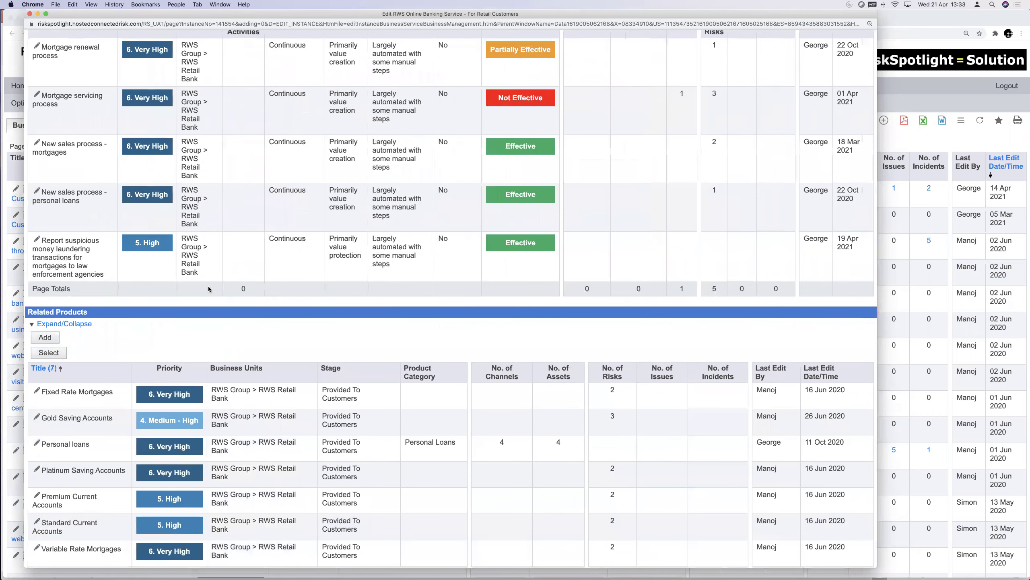
{"action": "scroll", "coordinate": [361, 292], "scroll_direction": "up", "scroll_amount": 3}
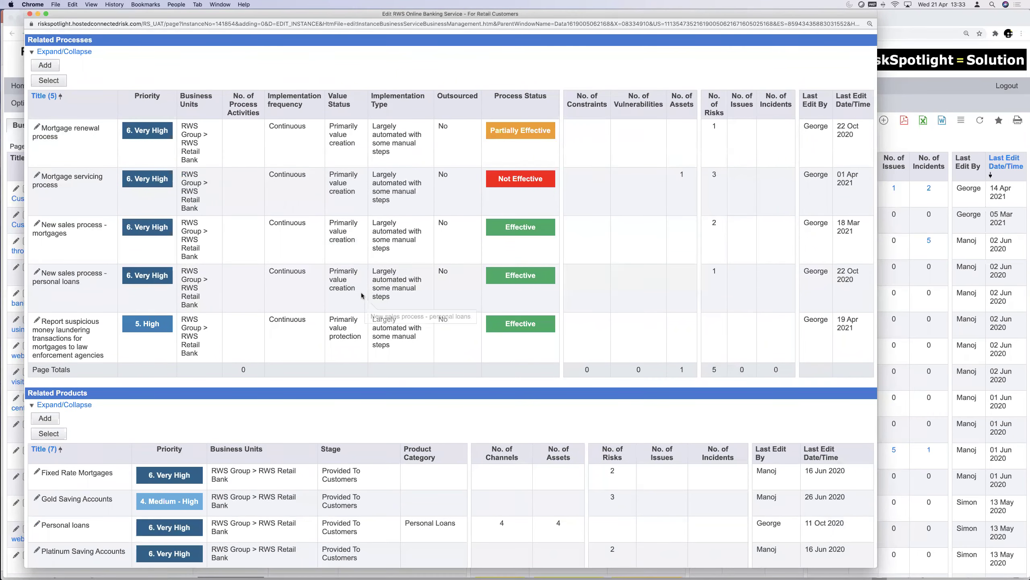
{"action": "scroll", "coordinate": [361, 293], "scroll_direction": "up", "scroll_amount": 6}
{"action": "scroll", "coordinate": [360, 294], "scroll_direction": "up", "scroll_amount": 5}
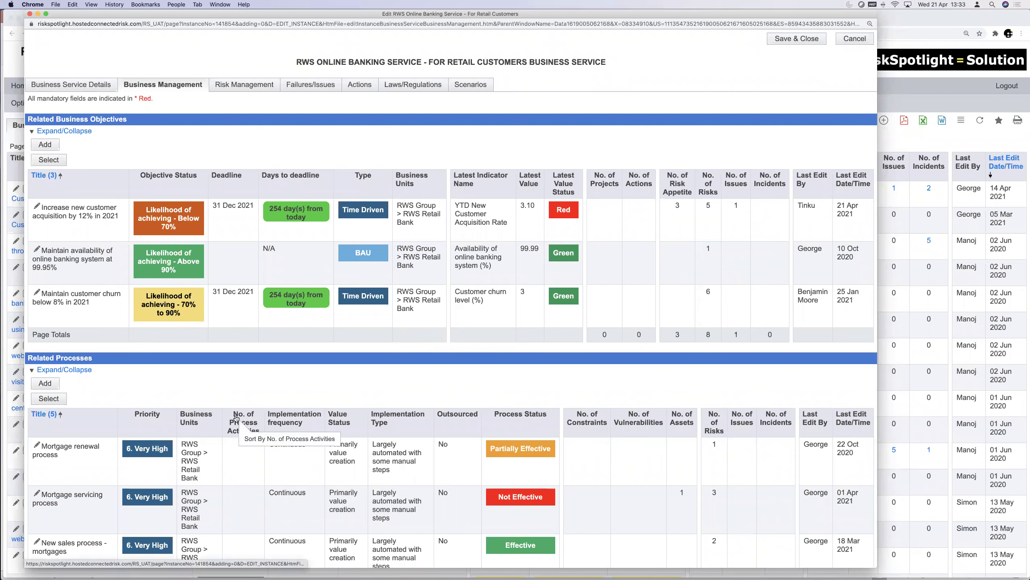
Examine the service's related risks in a wider record window, highlighting the level 1 category of the new technologies risk
{"action": "left_click", "coordinate": [244, 85]}
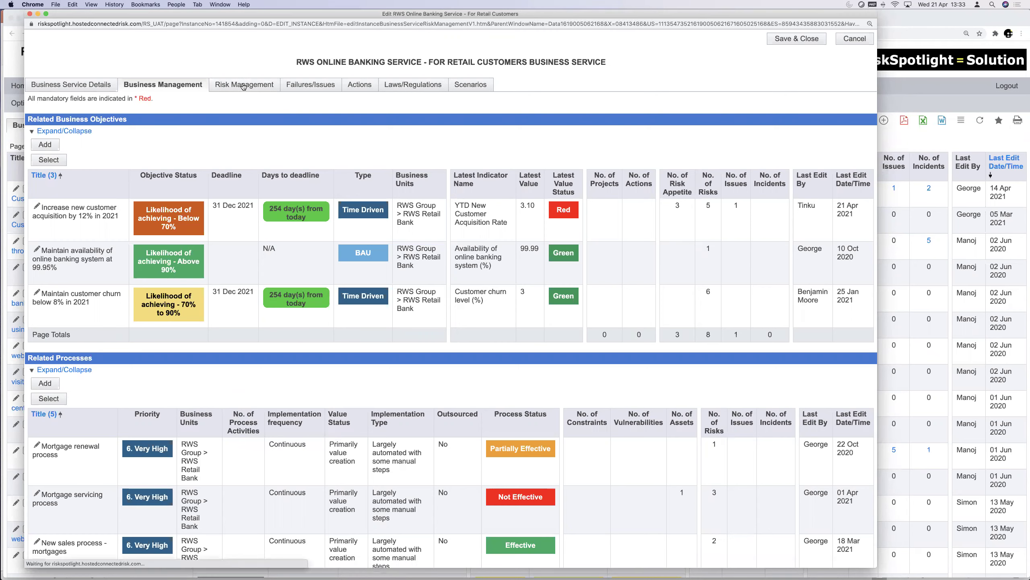
{"action": "scroll", "coordinate": [364, 417], "scroll_direction": "down", "scroll_amount": 5}
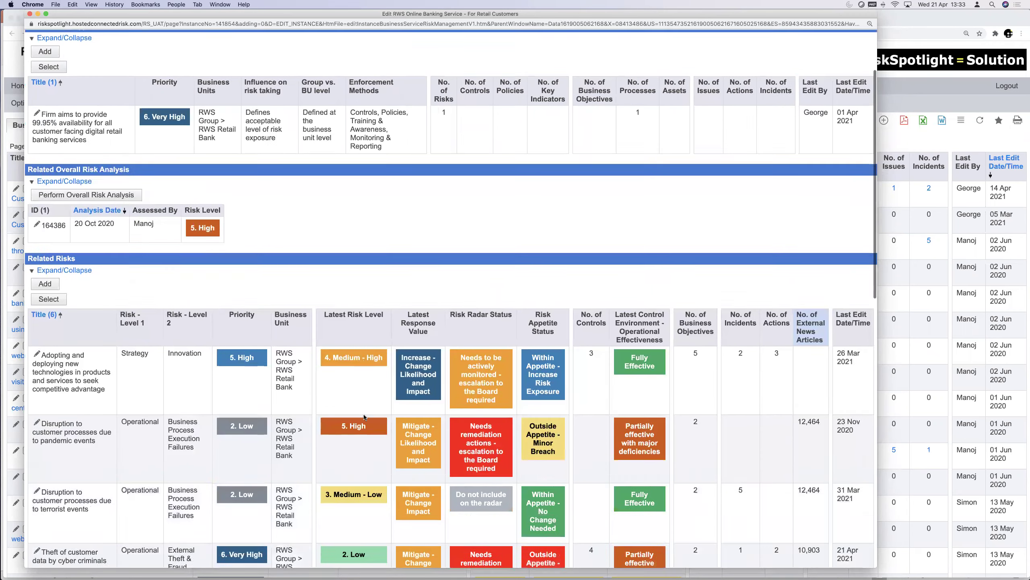
{"action": "scroll", "coordinate": [364, 417], "scroll_direction": "down", "scroll_amount": 4}
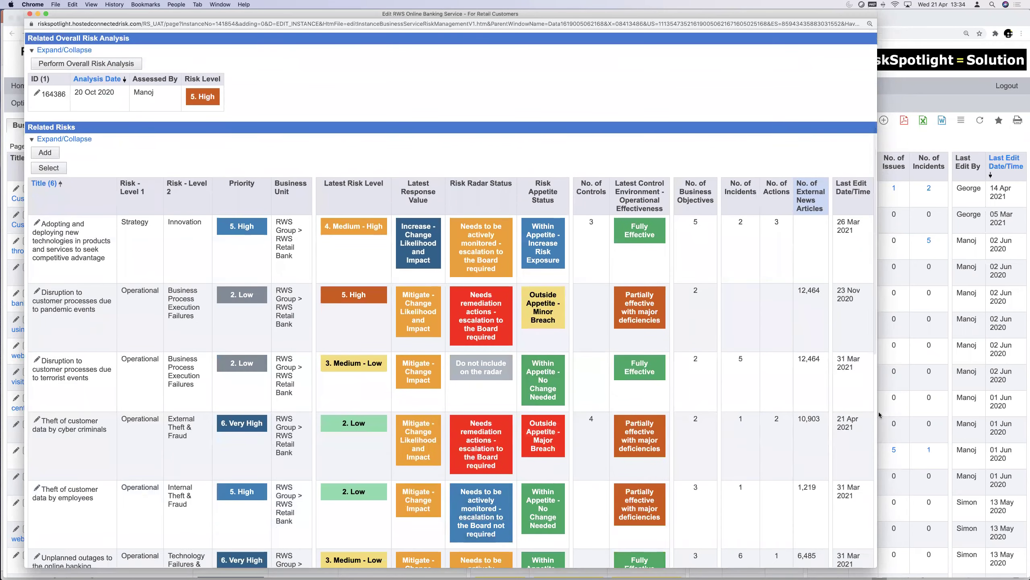
{"action": "left_click_drag", "start_coordinate": [878, 414], "coordinate": [974, 415]}
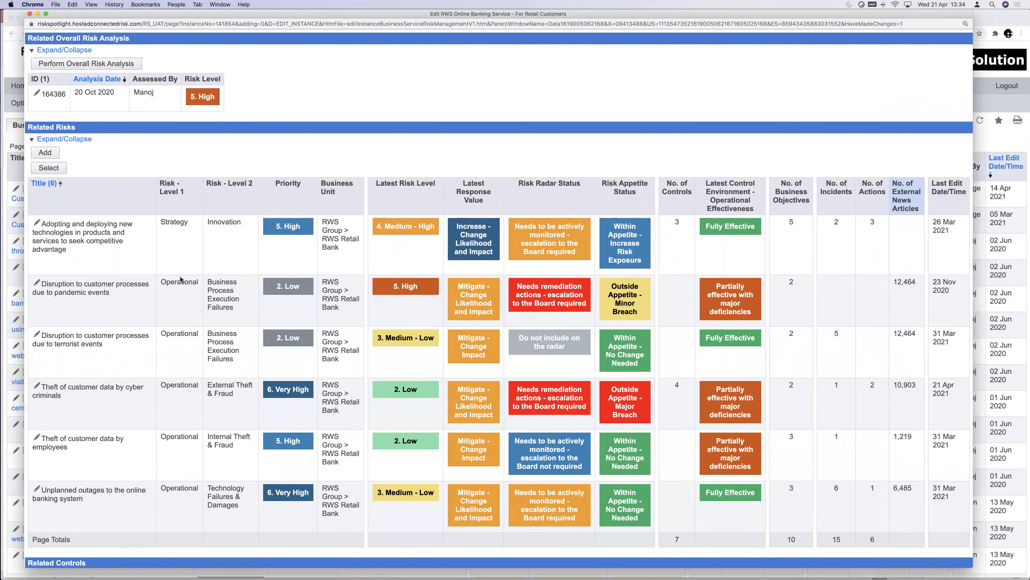
{"action": "double_click", "coordinate": [182, 221]}
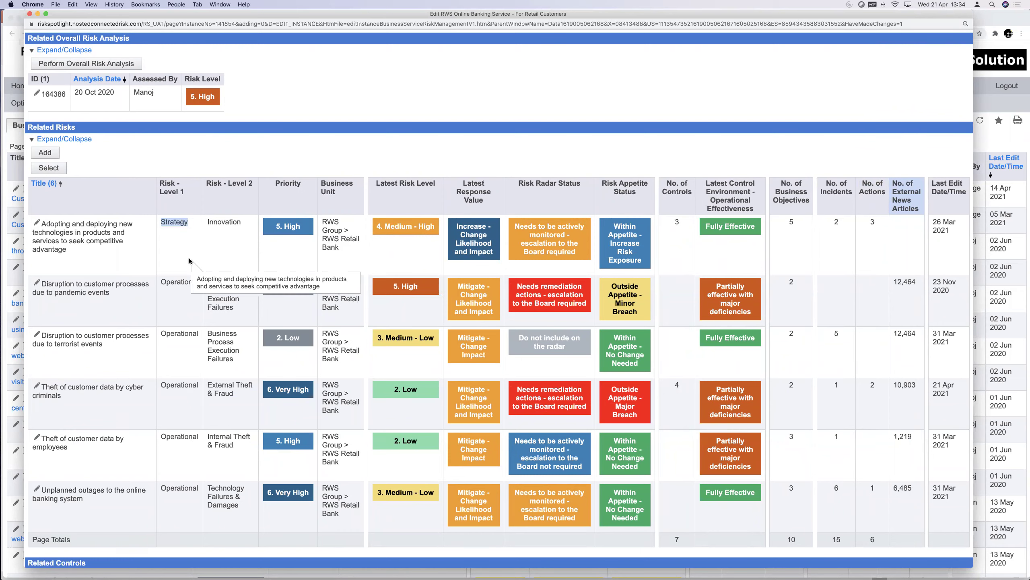
Highlight the service name in the record heading, then save and close the record and return to the Business Services list
{"action": "scroll", "coordinate": [204, 289], "scroll_direction": "up", "scroll_amount": 3}
{"action": "scroll", "coordinate": [204, 290], "scroll_direction": "up", "scroll_amount": 6}
{"action": "left_click", "coordinate": [399, 60]}
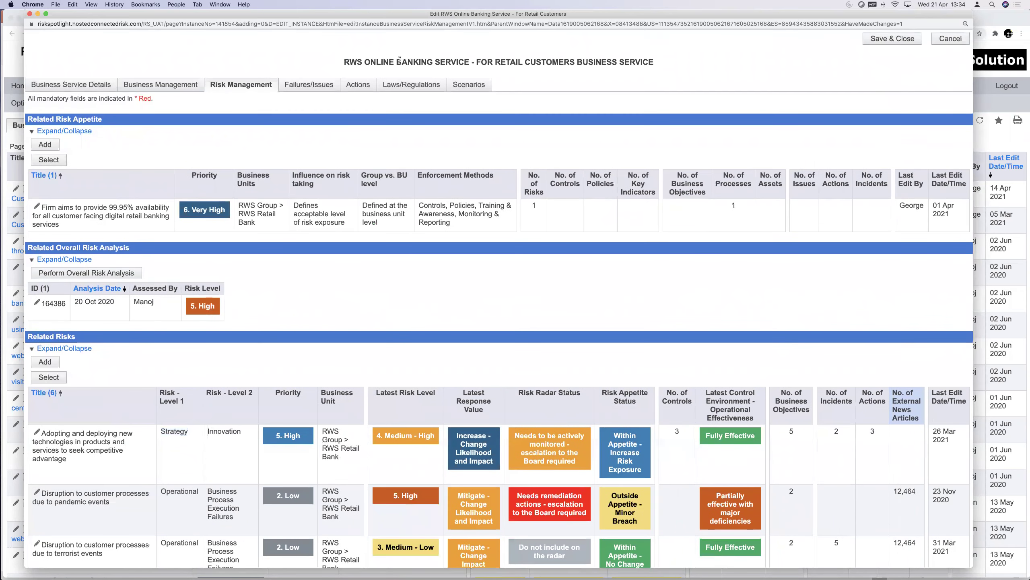
{"action": "left_click_drag", "start_coordinate": [345, 62], "coordinate": [478, 59]}
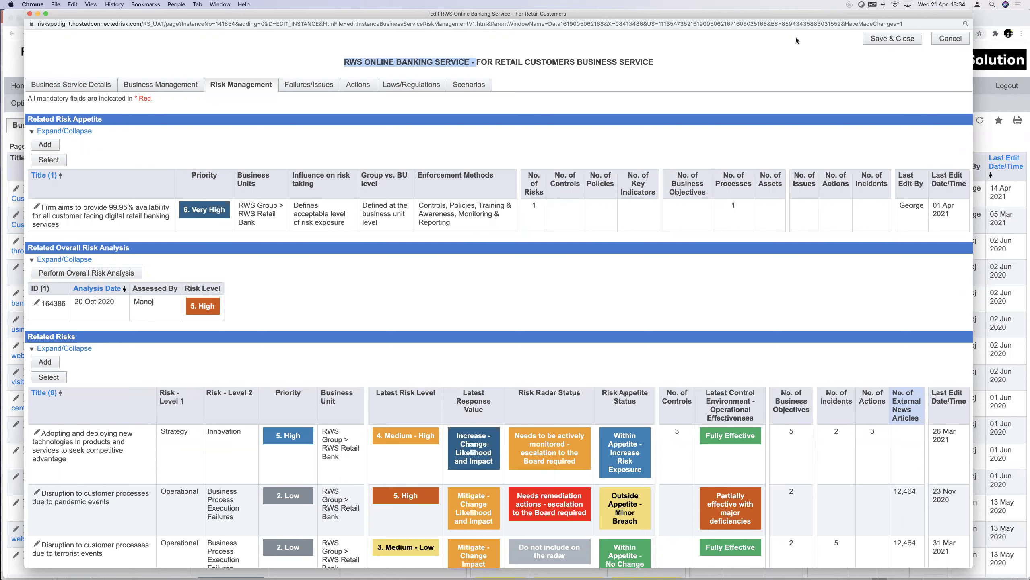
{"action": "left_click", "coordinate": [891, 39]}
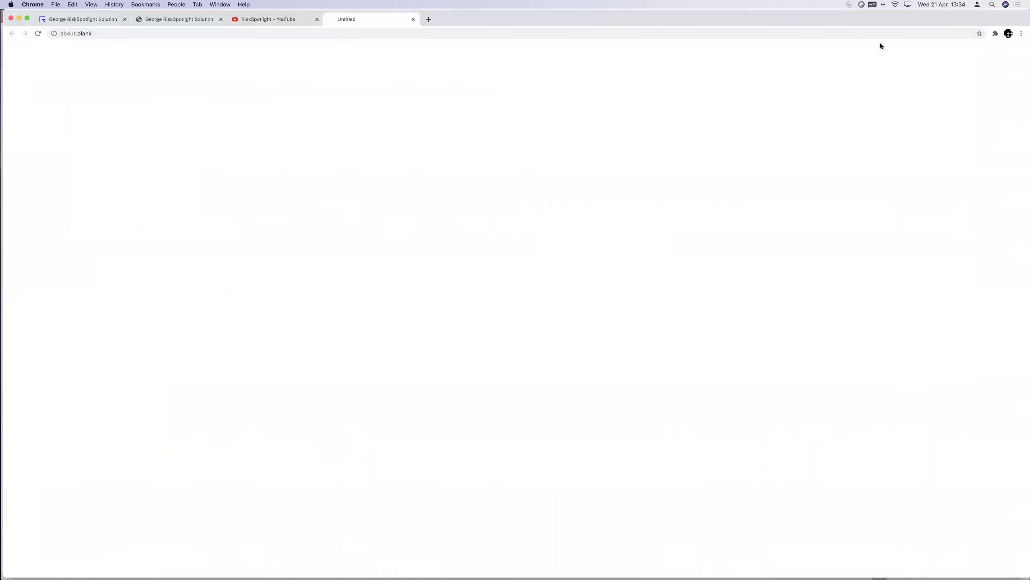
{"action": "left_click", "coordinate": [413, 19]}
{"action": "left_click", "coordinate": [165, 24]}
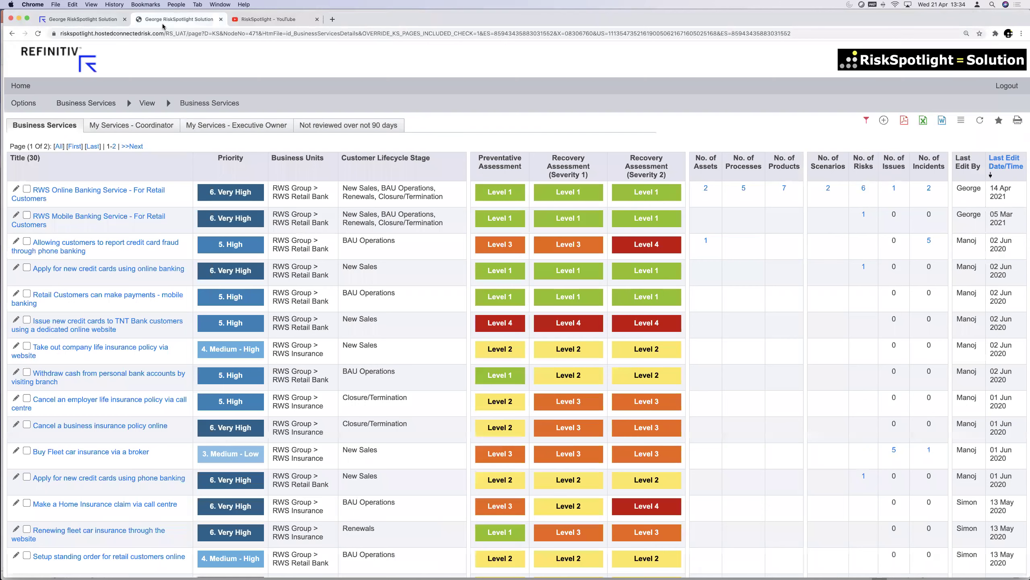
Return to the home dashboards and open the Business Processes list from the Process Risk Management dashboard
{"action": "left_click", "coordinate": [63, 64]}
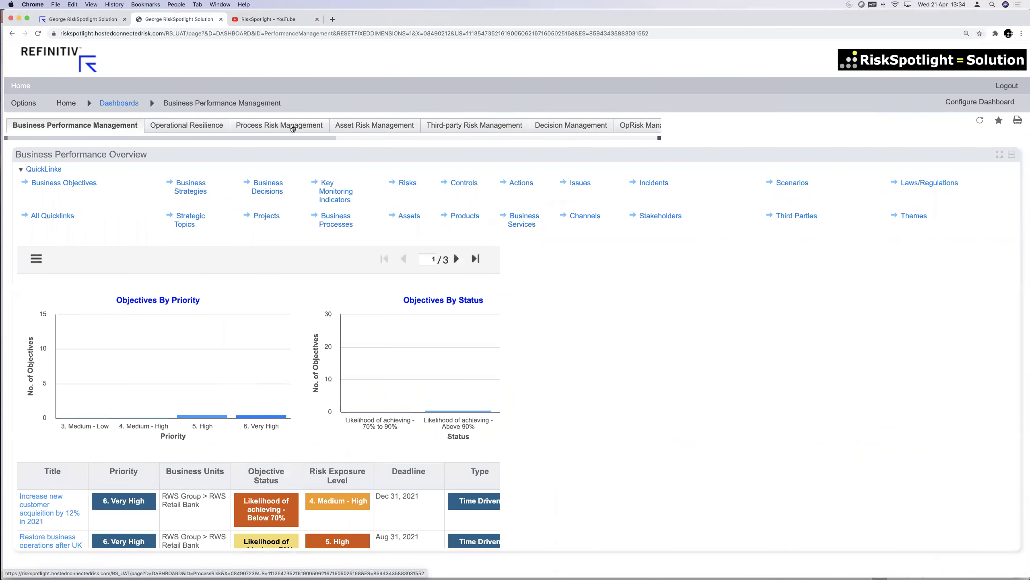
{"action": "left_click", "coordinate": [292, 129]}
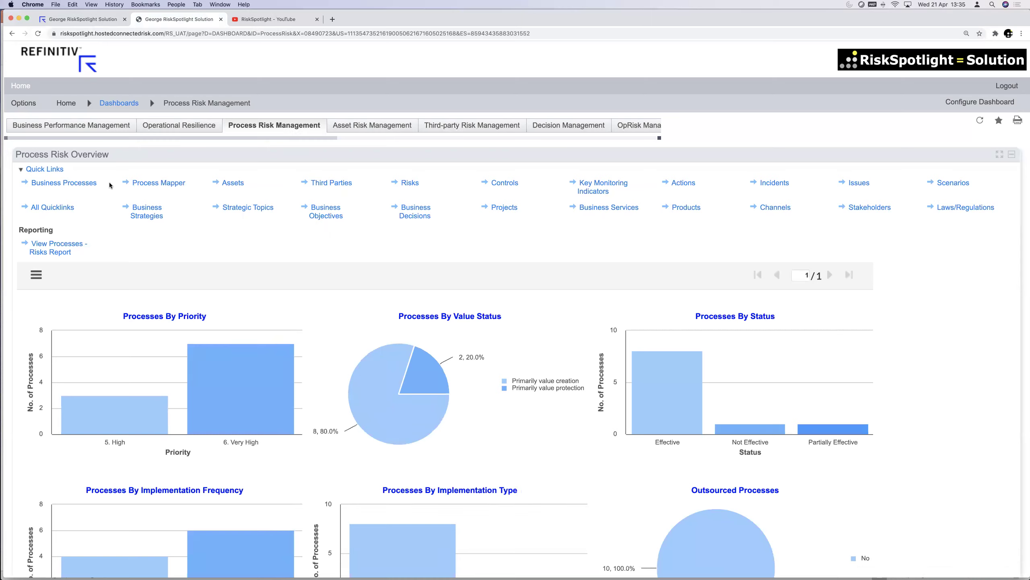
{"action": "left_click", "coordinate": [88, 186]}
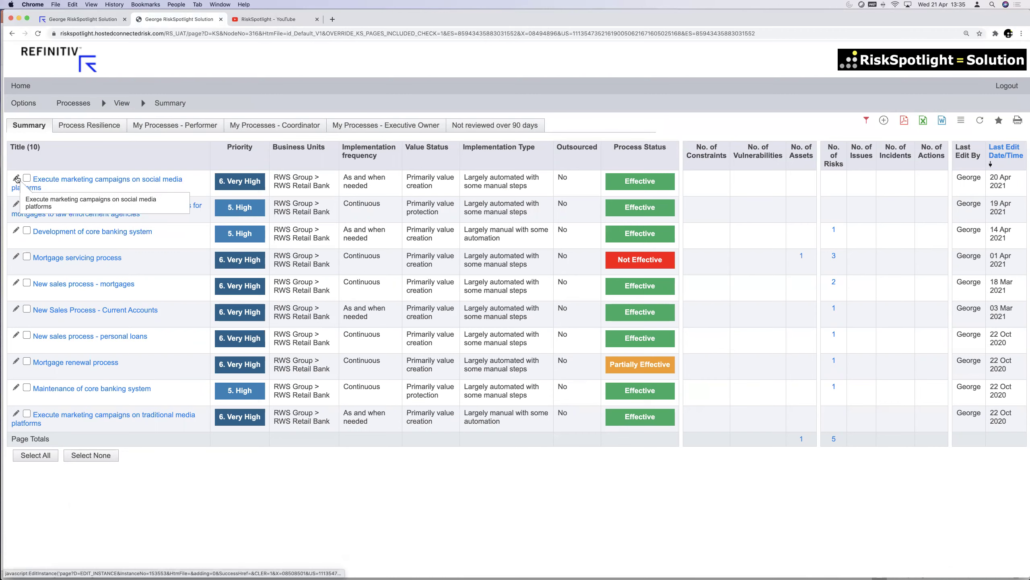
Open the "Execute marketing campaigns on social media platforms" process and review its description, classification and owners
{"action": "left_click", "coordinate": [137, 190]}
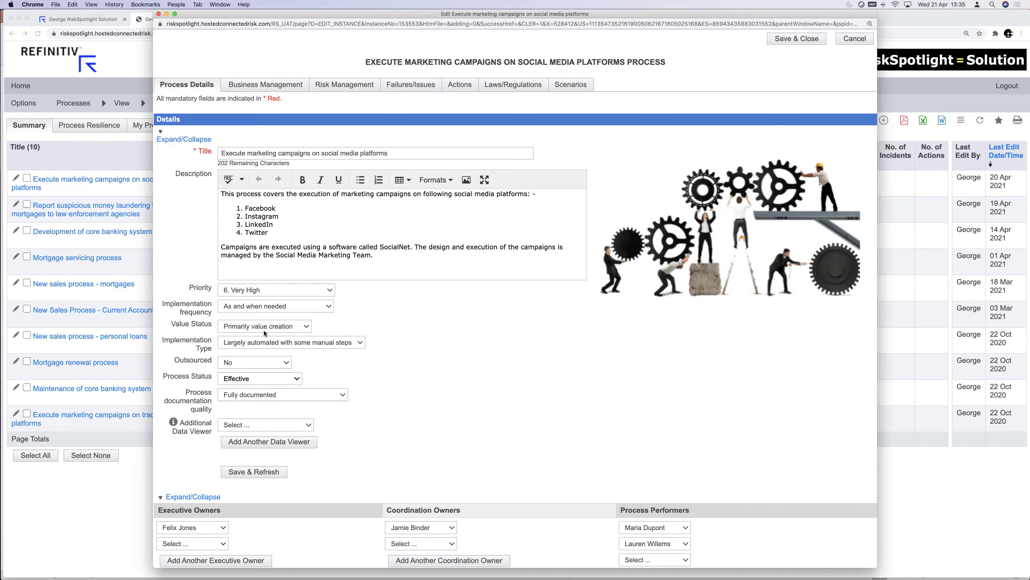
{"action": "scroll", "coordinate": [401, 335], "scroll_direction": "down", "scroll_amount": 5}
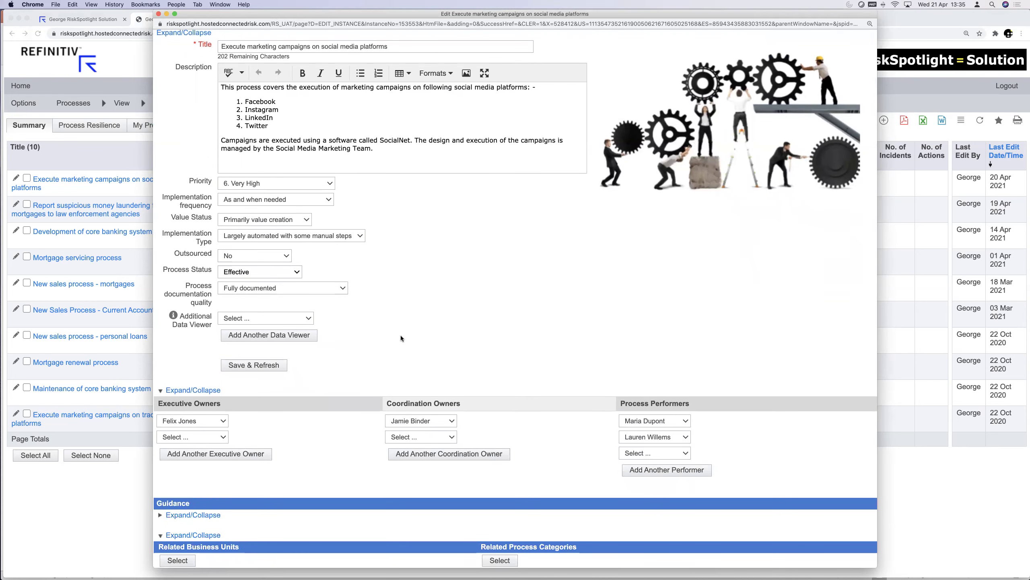
{"action": "scroll", "coordinate": [401, 335], "scroll_direction": "down", "scroll_amount": 5}
{"action": "scroll", "coordinate": [271, 246], "scroll_direction": "up", "scroll_amount": 10}
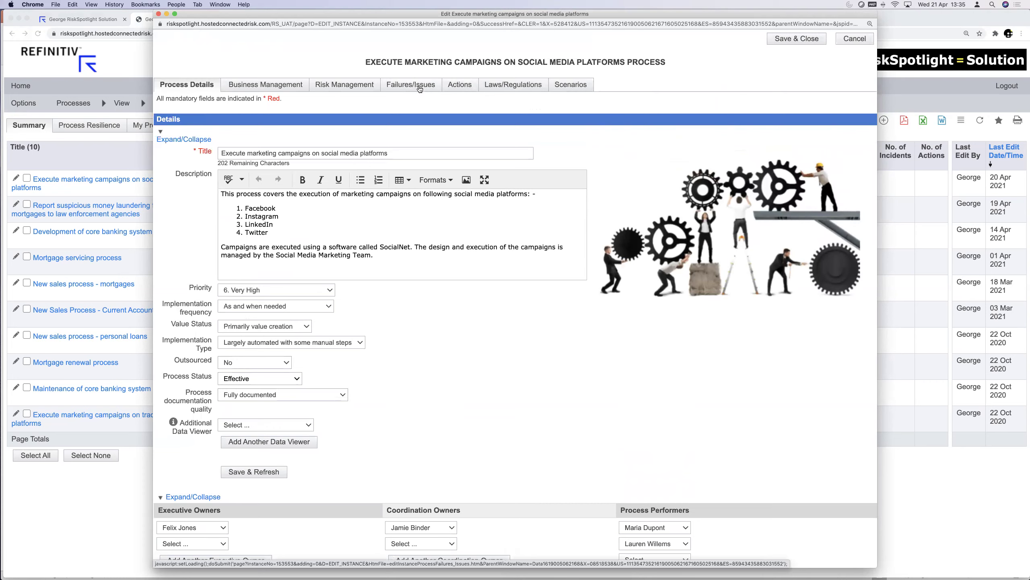
Examine the marketing process's related customer acquisition objective in a wider window, then its risk appetite statements and overall risk analysis
{"action": "left_click", "coordinate": [269, 86]}
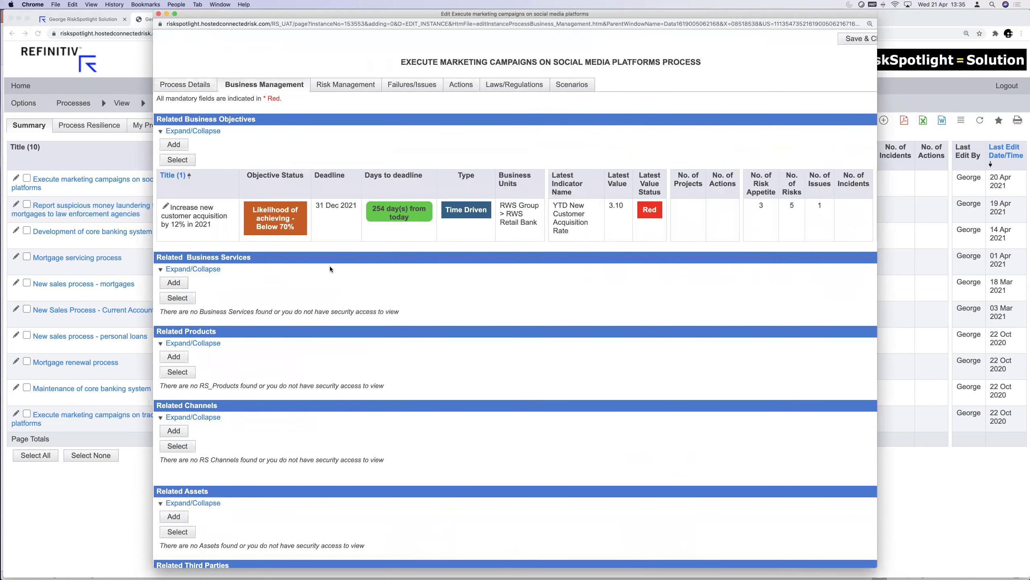
{"action": "left_click_drag", "start_coordinate": [887, 281], "coordinate": [1001, 281]}
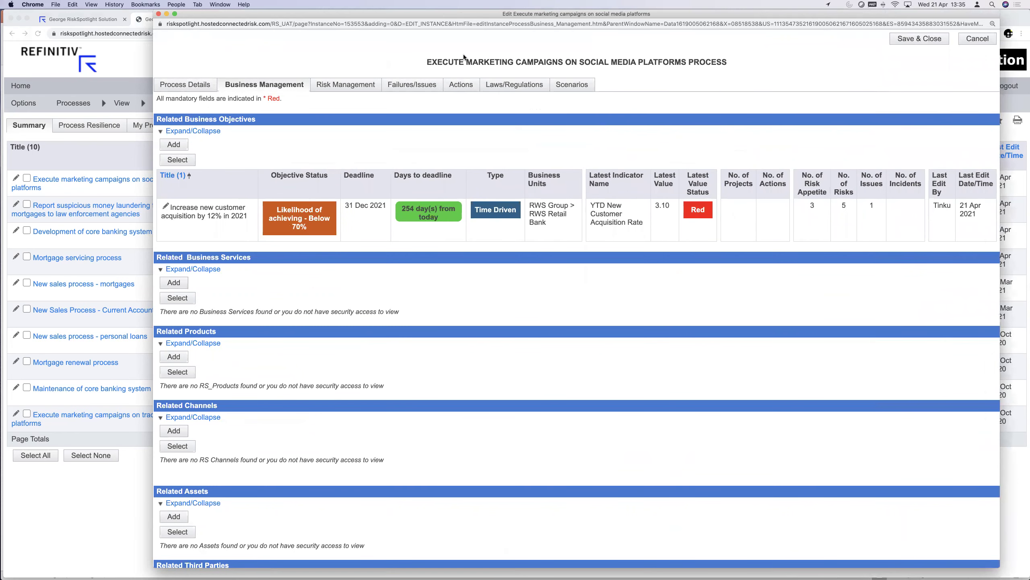
{"action": "left_click_drag", "start_coordinate": [437, 61], "coordinate": [493, 63]}
{"action": "left_click_drag", "start_coordinate": [200, 207], "coordinate": [243, 224]}
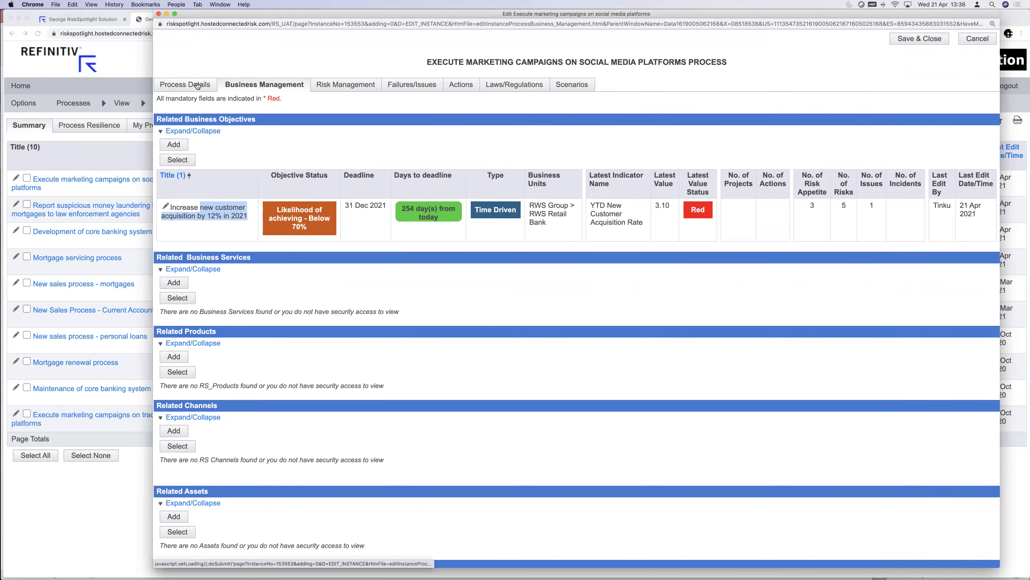
{"action": "left_click", "coordinate": [355, 87]}
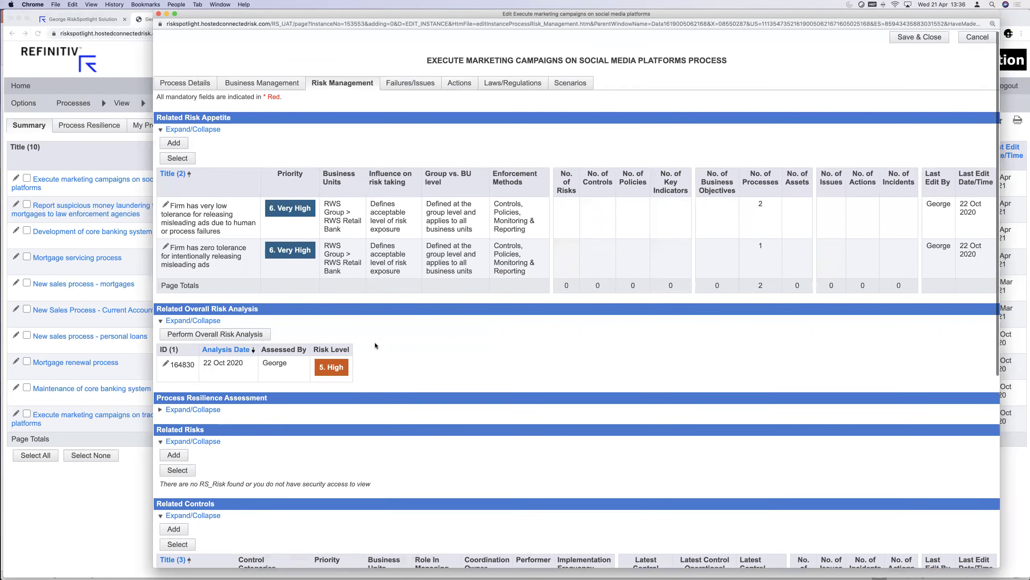
{"action": "scroll", "coordinate": [375, 345], "scroll_direction": "down", "scroll_amount": 1}
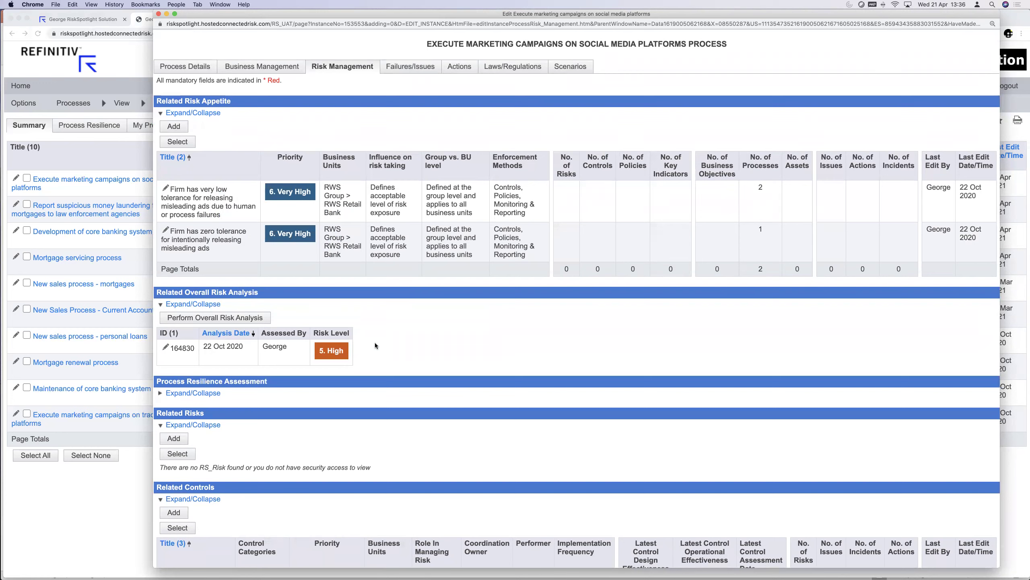
Switch to the PowerPoint presentation and show slide 7, "Integrated Business & Risk Management"
{"action": "mouse_move", "coordinate": [817, 570]}
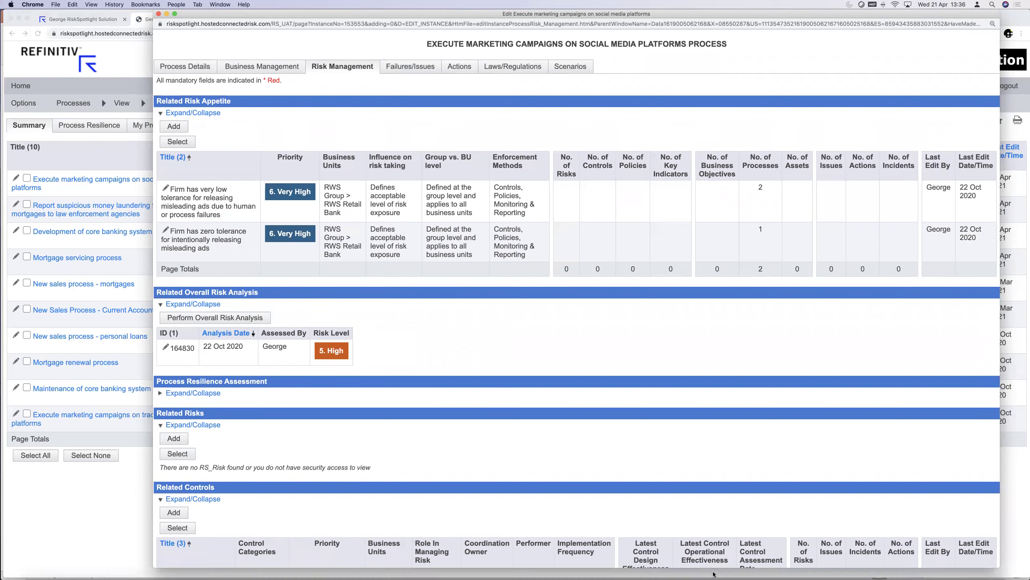
{"action": "left_click", "coordinate": [817, 570]}
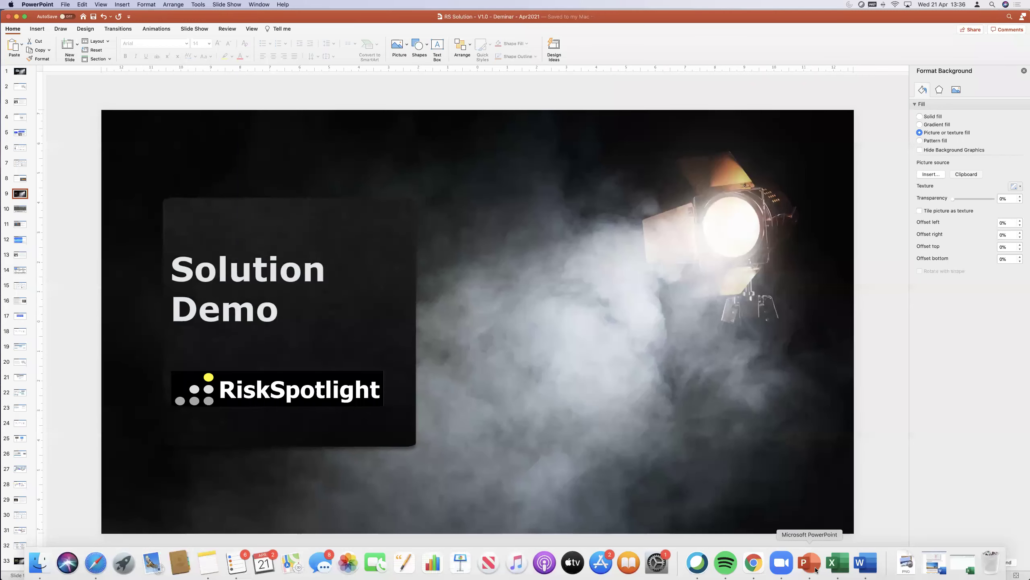
{"action": "left_click", "coordinate": [21, 163]}
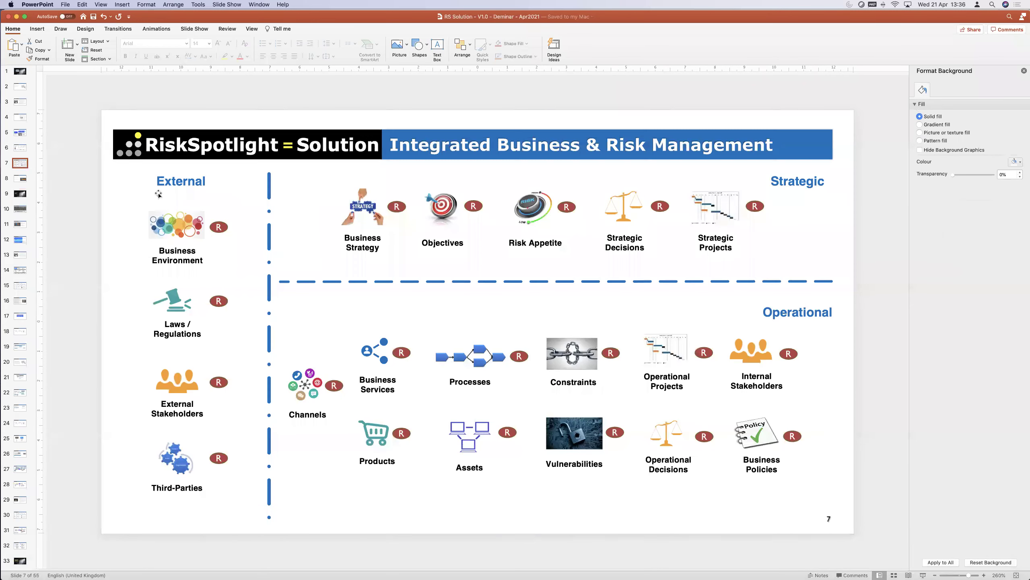
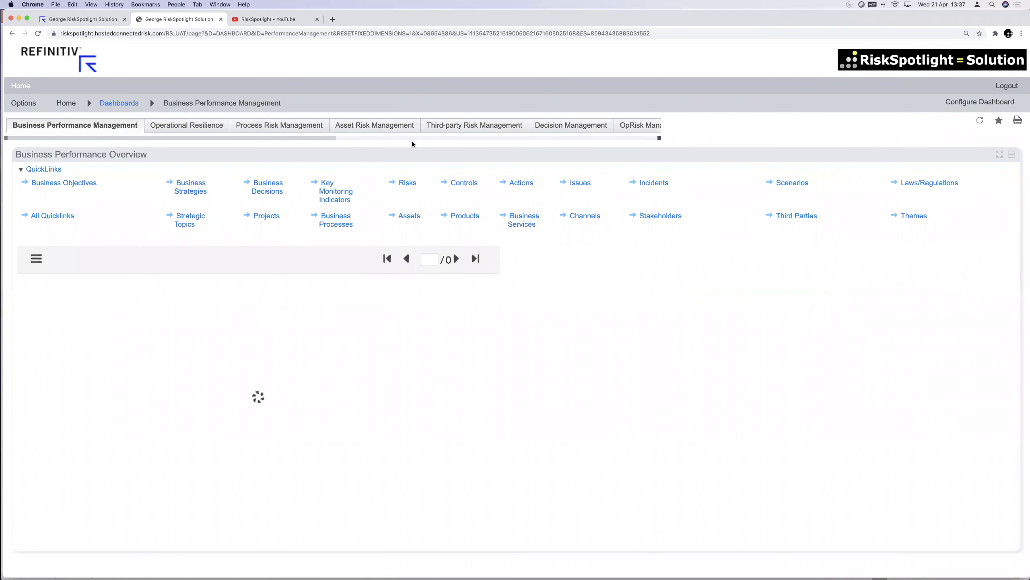
Open the Assets list from the Asset Risk Management dashboard and open the OMEGA Core Banking System asset record
{"action": "left_click", "coordinate": [397, 126]}
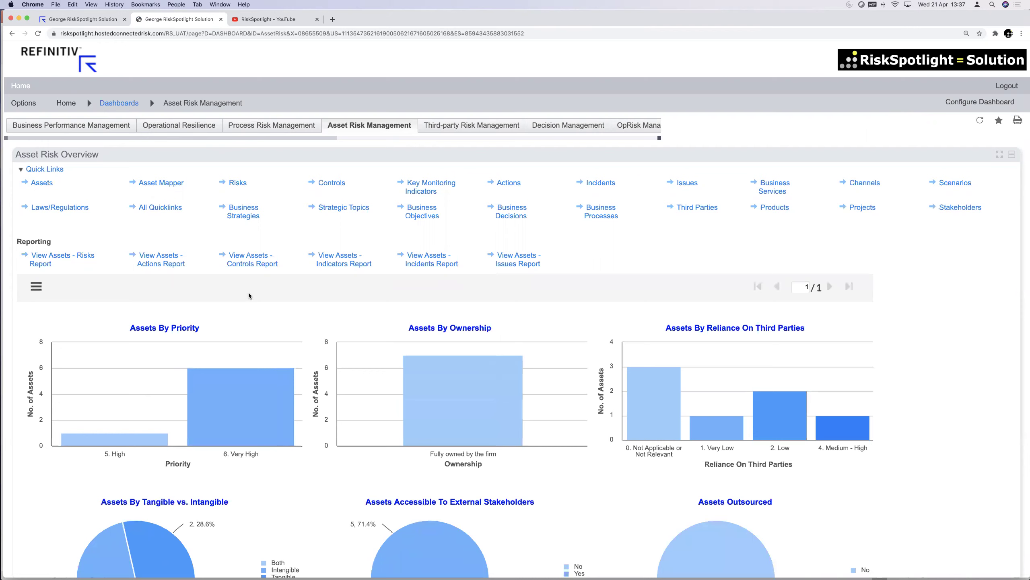
{"action": "left_click", "coordinate": [49, 187]}
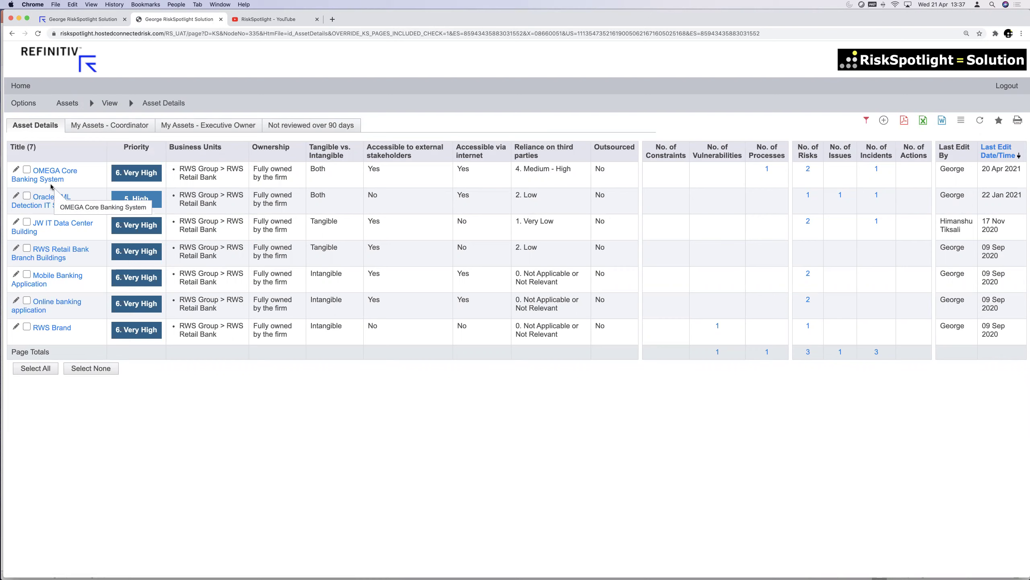
{"action": "left_click", "coordinate": [15, 170]}
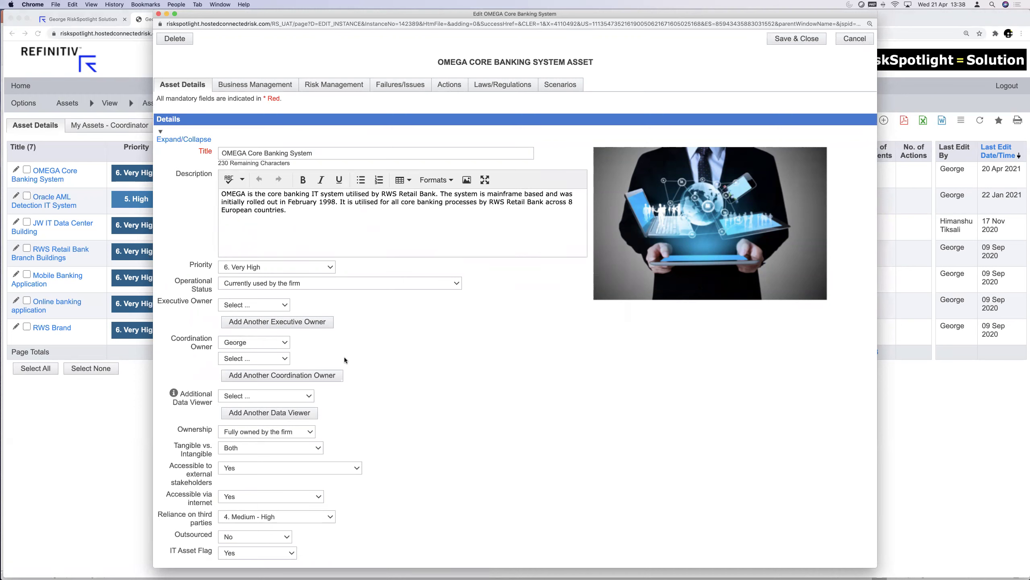
Examine the OMEGA asset's business relationships and its related risks in a wider window, saving and closing the record when done
{"action": "left_click", "coordinate": [267, 86]}
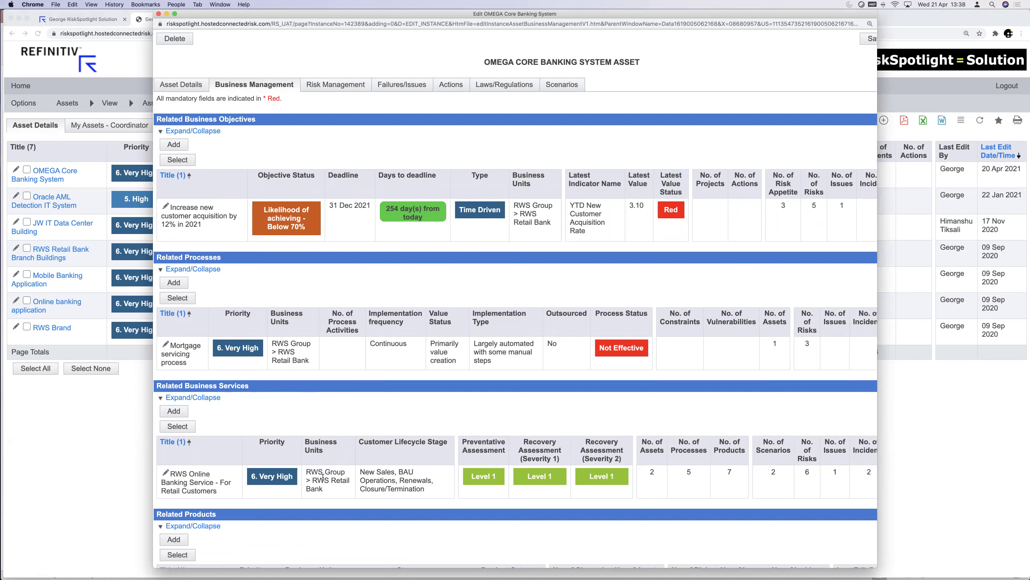
{"action": "left_click", "coordinate": [343, 85]}
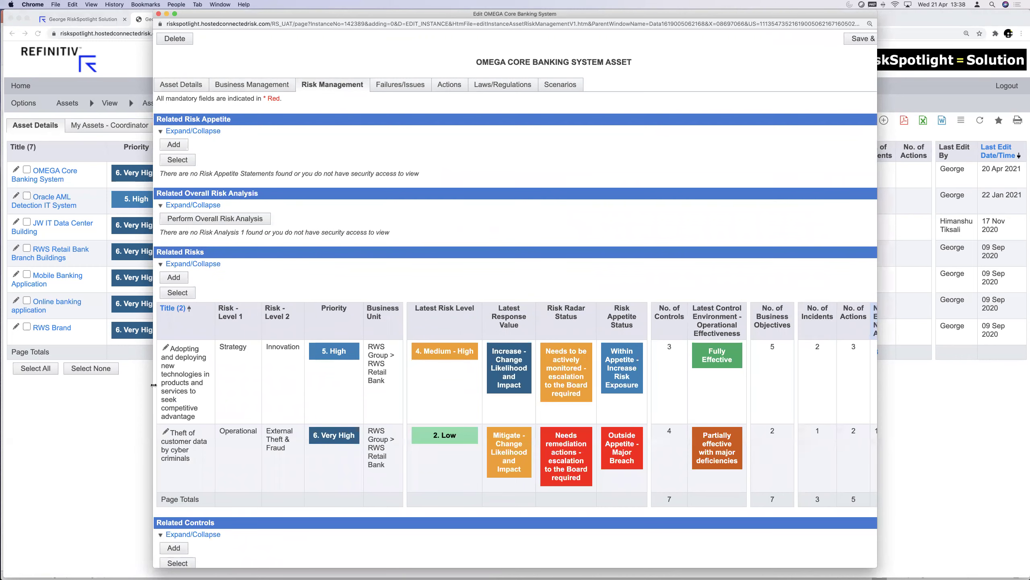
{"action": "left_click_drag", "start_coordinate": [154, 384], "coordinate": [52, 385]}
{"action": "left_click_drag", "start_coordinate": [416, 63], "coordinate": [530, 62]}
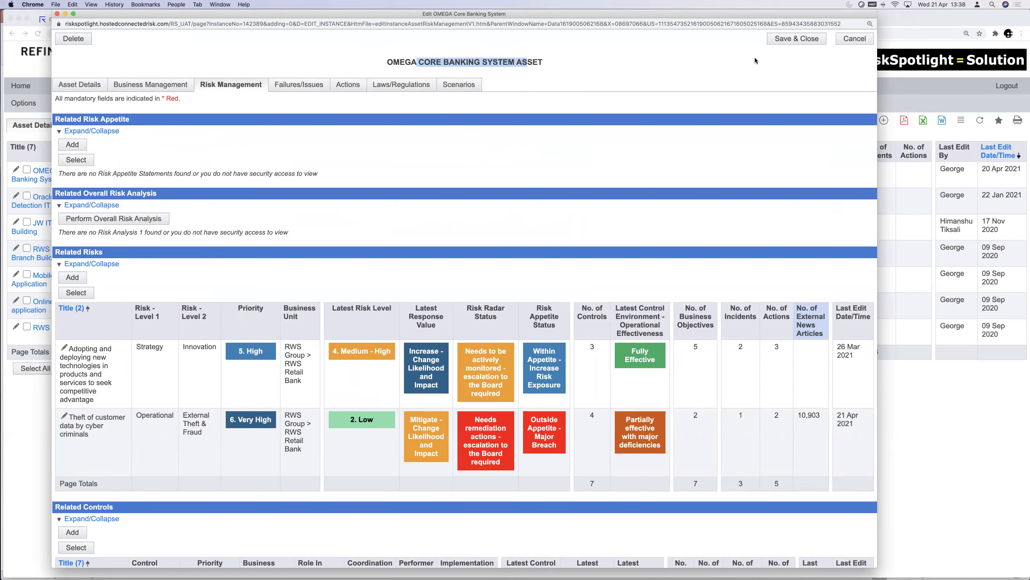
{"action": "left_click", "coordinate": [783, 39]}
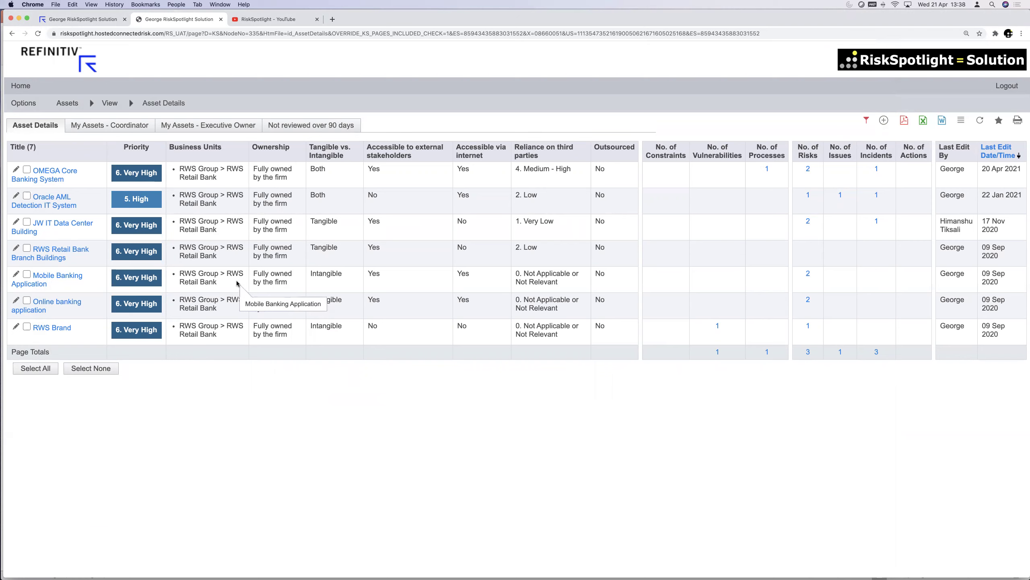
From the home dashboards, reload the Third-party Risk Management dashboard and open its Third Parties list
{"action": "left_click", "coordinate": [56, 62]}
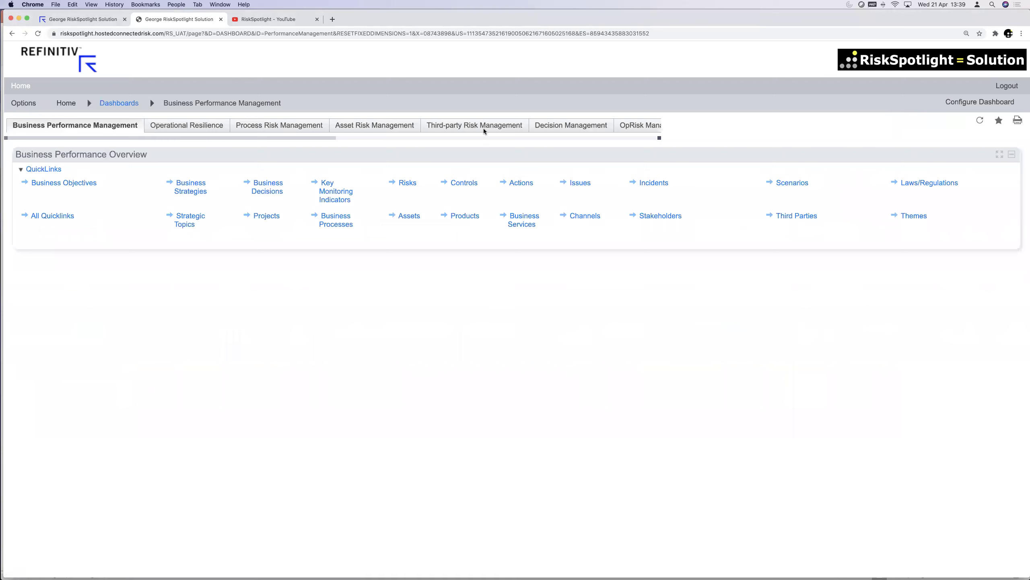
{"action": "left_click", "coordinate": [471, 126]}
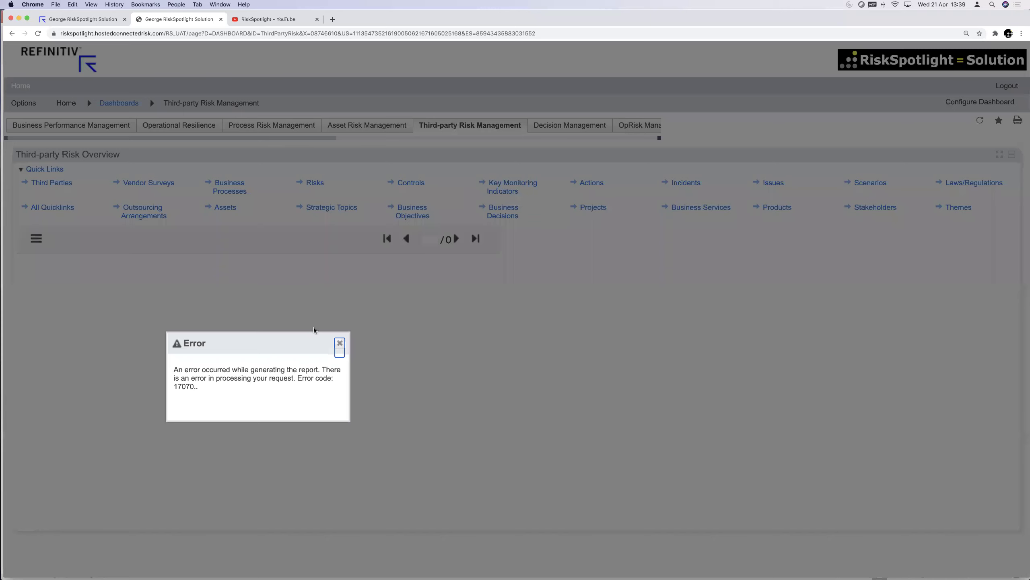
{"action": "left_click", "coordinate": [340, 343]}
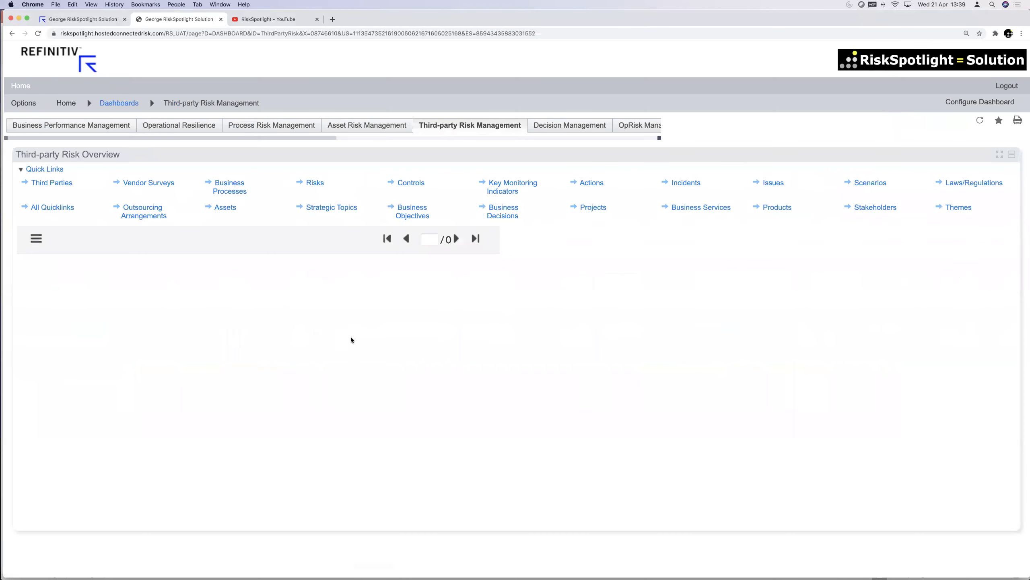
{"action": "left_click", "coordinate": [979, 123]}
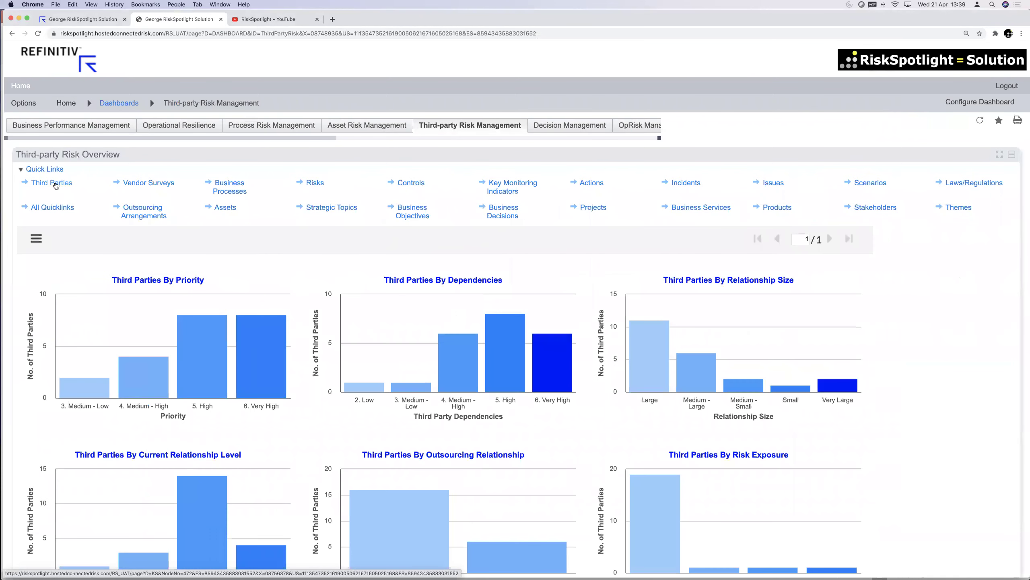
{"action": "left_click", "coordinate": [58, 185]}
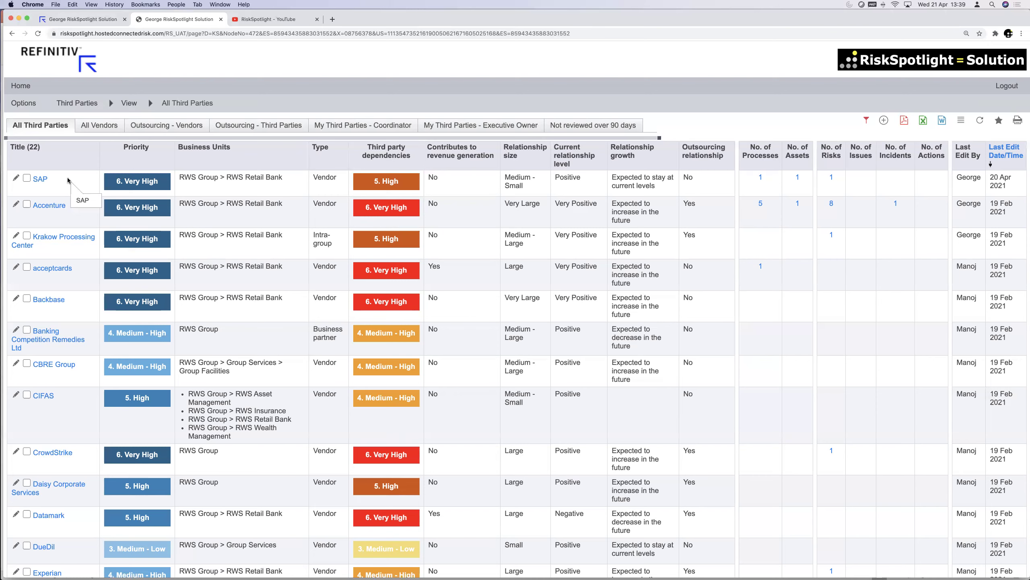
Open the SAP third party and examine its details and related objectives, processes, business services and assets in a wider window
{"action": "left_click", "coordinate": [16, 179]}
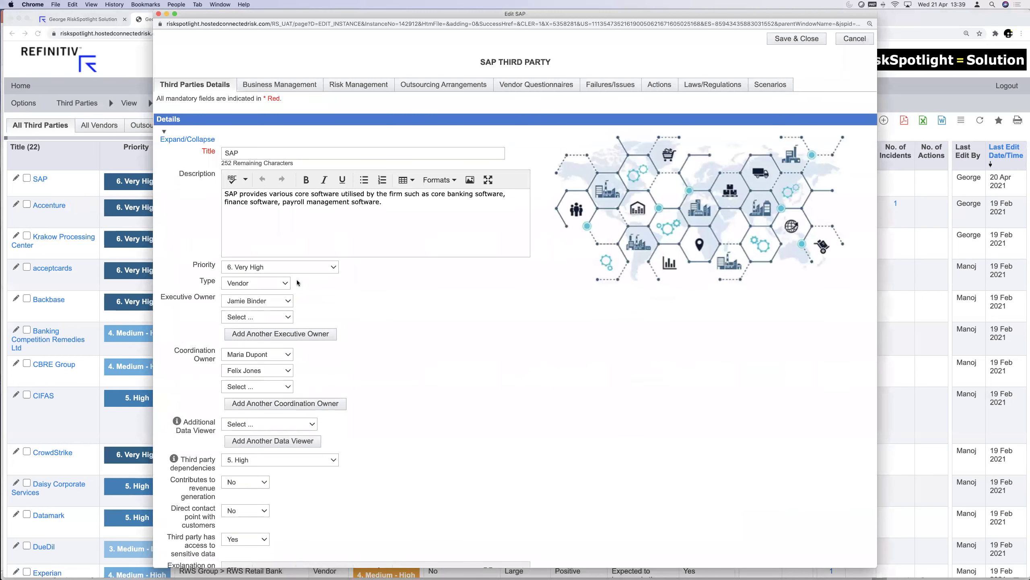
{"action": "scroll", "coordinate": [331, 354], "scroll_direction": "down", "scroll_amount": 1}
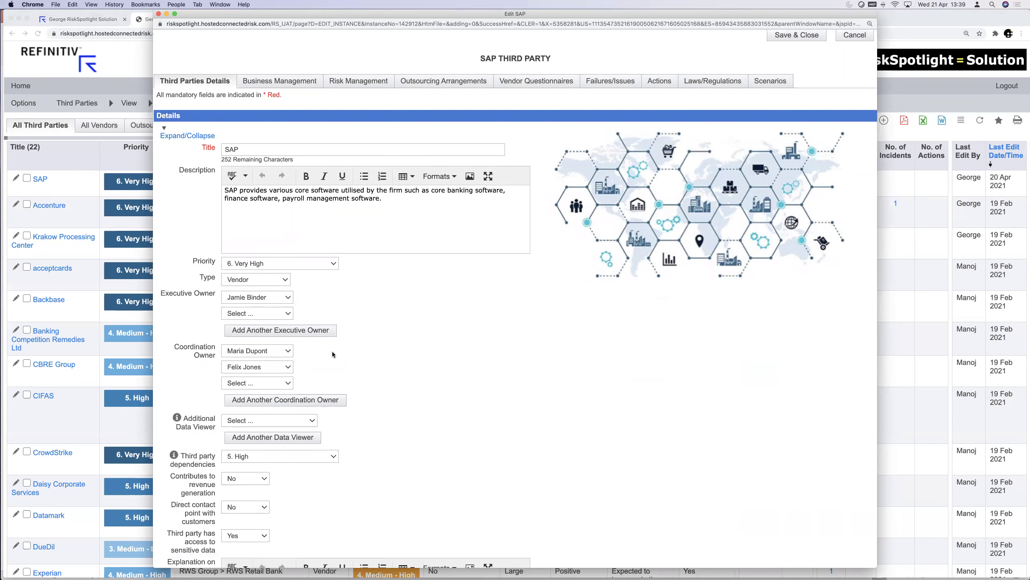
{"action": "left_click", "coordinate": [299, 83]}
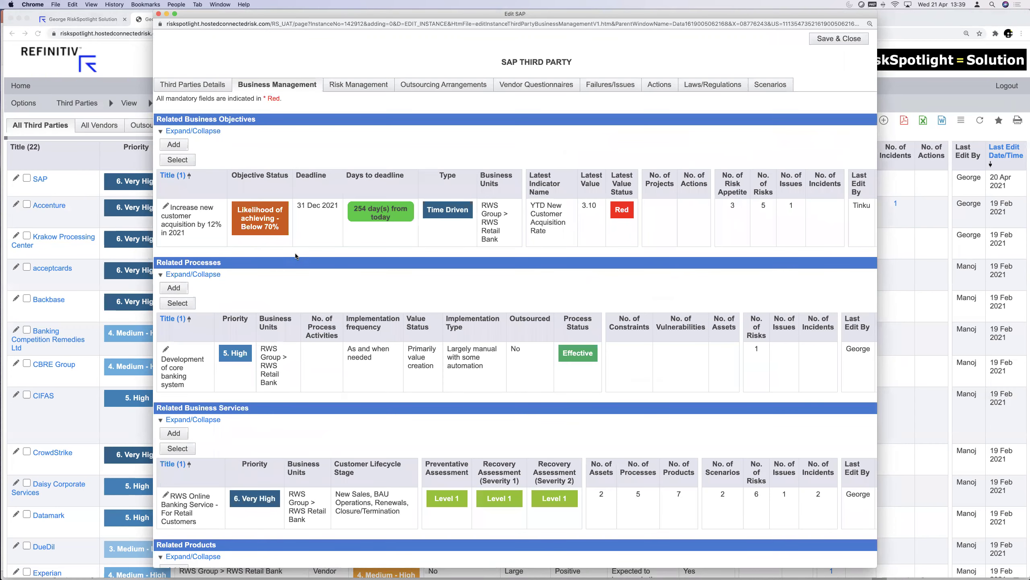
{"action": "left_click_drag", "start_coordinate": [154, 262], "coordinate": [16, 243]}
{"action": "scroll", "coordinate": [122, 325], "scroll_direction": "down", "scroll_amount": 1}
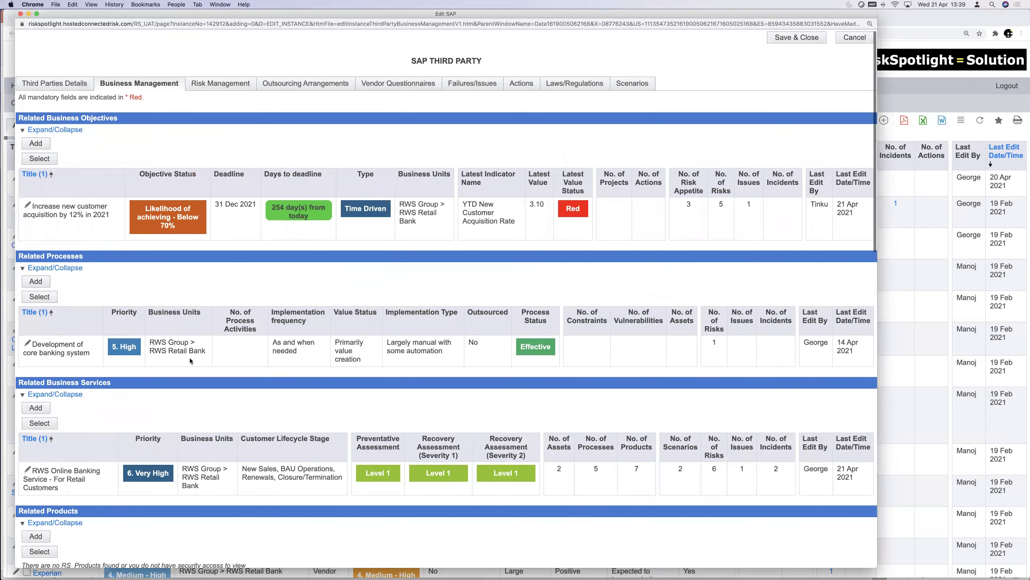
{"action": "scroll", "coordinate": [115, 322], "scroll_direction": "up", "scroll_amount": 1}
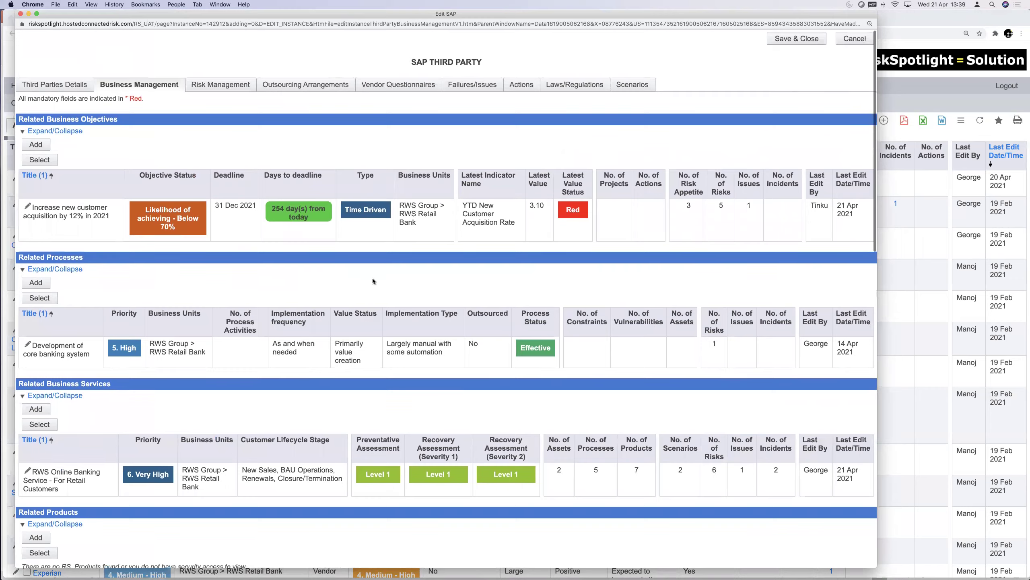
{"action": "scroll", "coordinate": [289, 366], "scroll_direction": "down", "scroll_amount": 10}
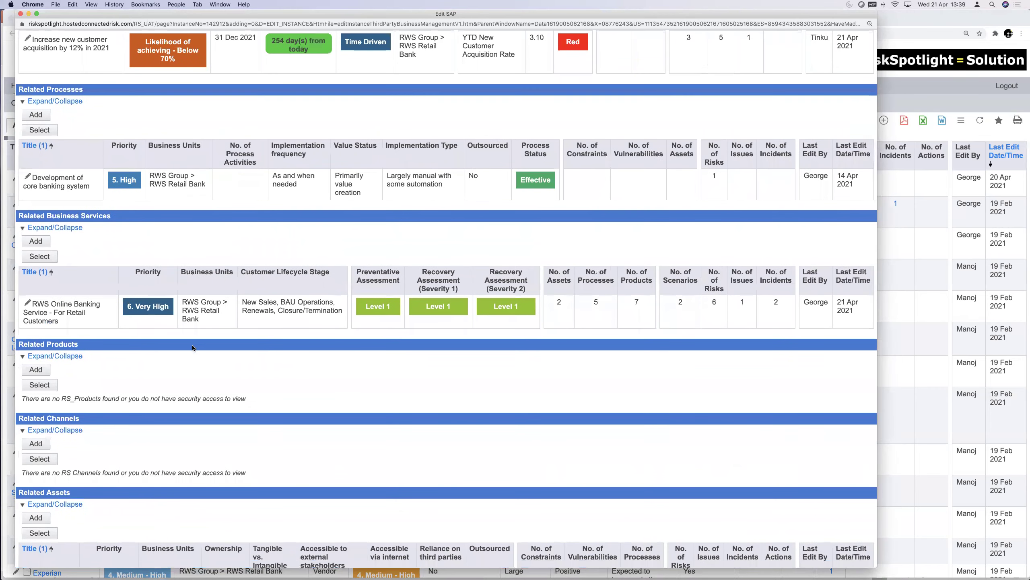
{"action": "scroll", "coordinate": [175, 369], "scroll_direction": "down", "scroll_amount": 3}
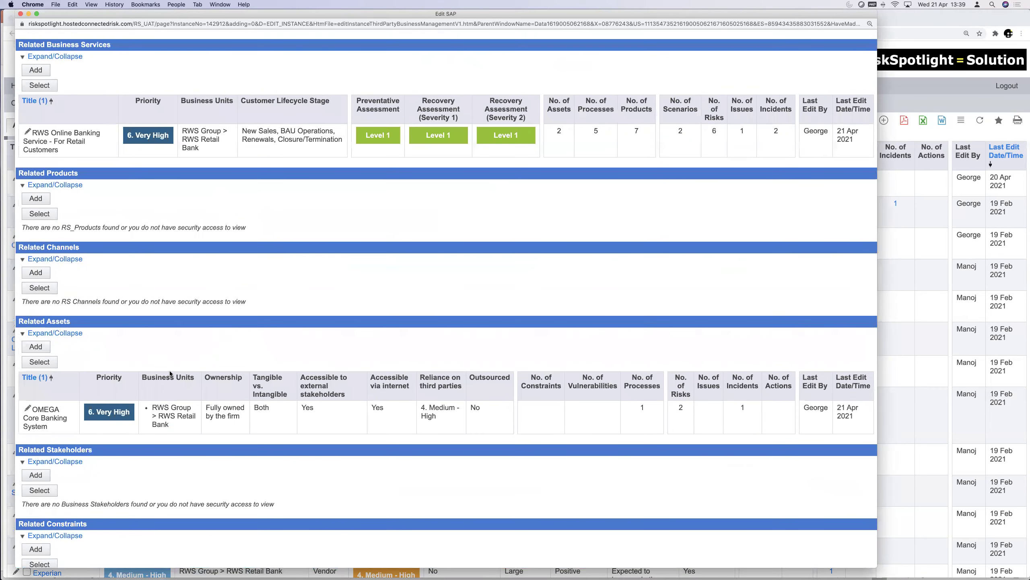
{"action": "scroll", "coordinate": [394, 145], "scroll_direction": "up", "scroll_amount": 13}
{"action": "scroll", "coordinate": [394, 145], "scroll_direction": "up", "scroll_amount": 2}
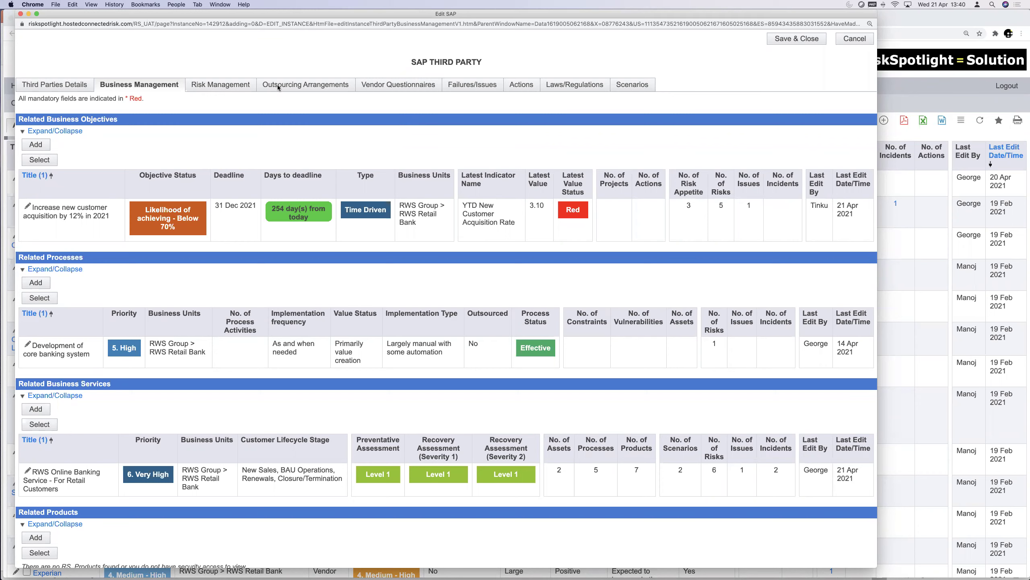
Review SAP's overall risk analysis, related risks and controls, and save and close the third-party record
{"action": "left_click", "coordinate": [230, 85]}
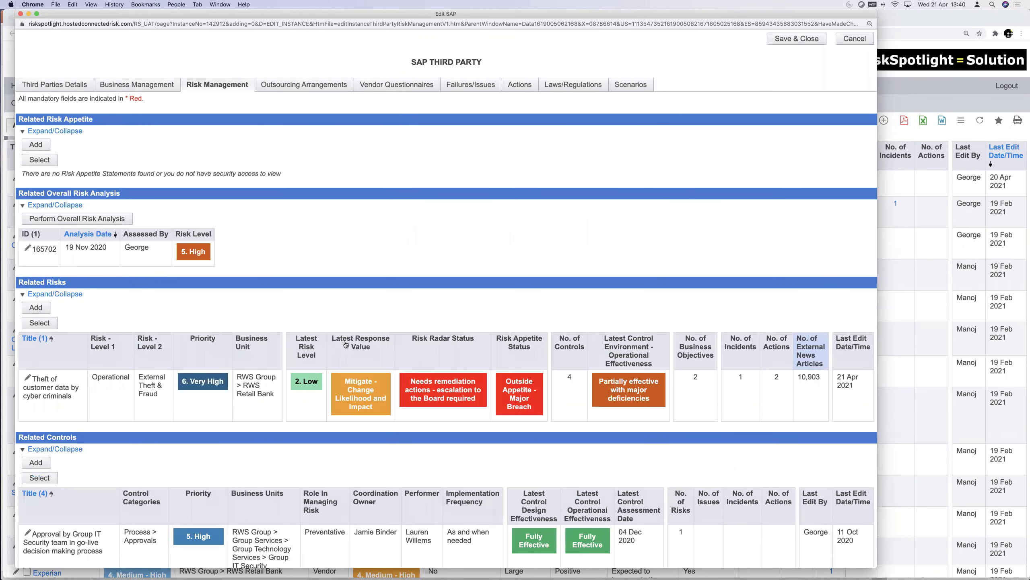
{"action": "scroll", "coordinate": [343, 390], "scroll_direction": "down", "scroll_amount": 2}
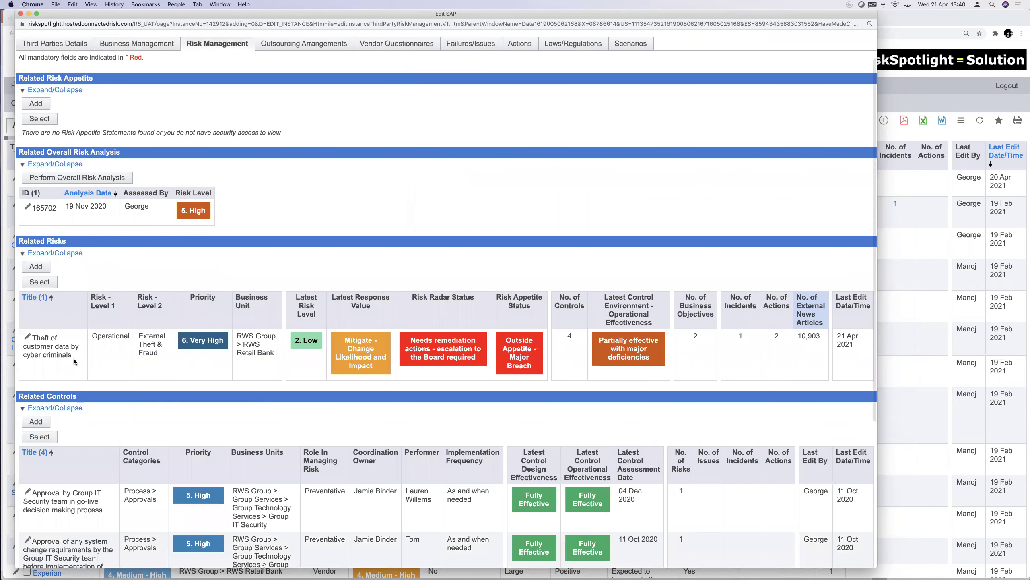
{"action": "scroll", "coordinate": [77, 358], "scroll_direction": "up", "scroll_amount": 2}
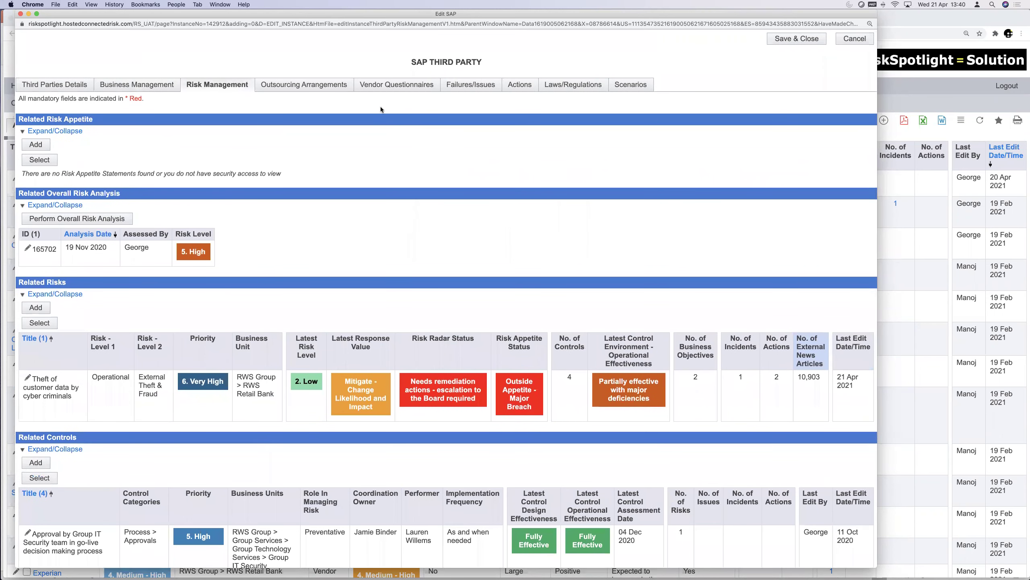
{"action": "left_click_drag", "start_coordinate": [410, 65], "coordinate": [460, 65]}
{"action": "left_click", "coordinate": [810, 39]}
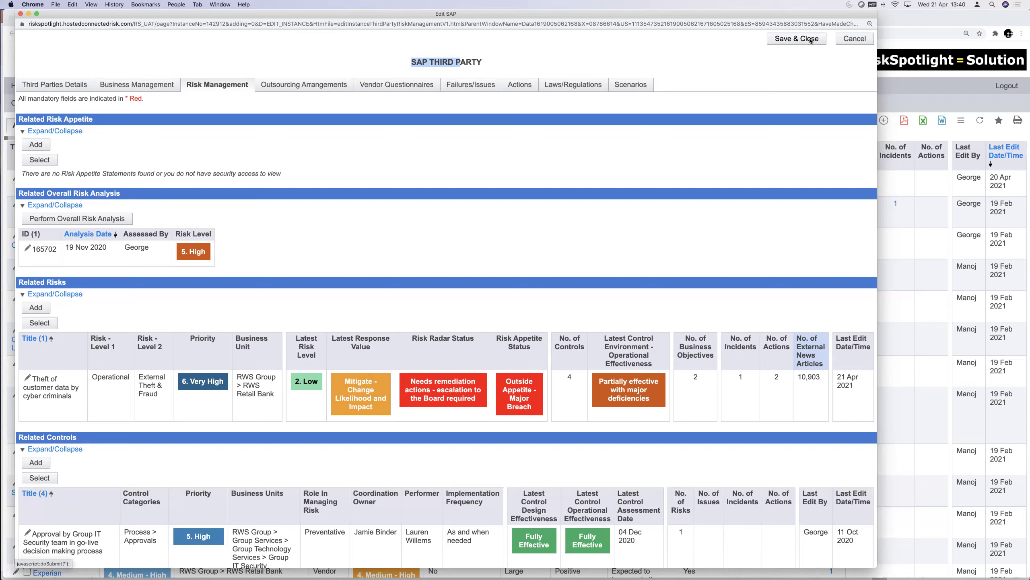
Return to the home dashboards and open the Business Decisions list from the Decision Management dashboard
{"action": "left_click", "coordinate": [414, 19]}
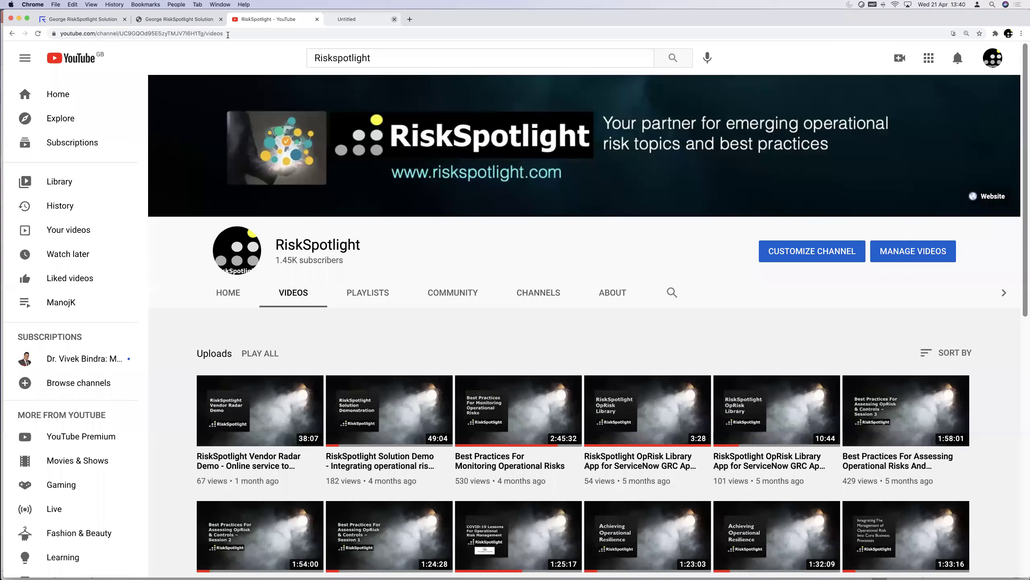
{"action": "left_click", "coordinate": [178, 19]}
{"action": "left_click", "coordinate": [30, 59]}
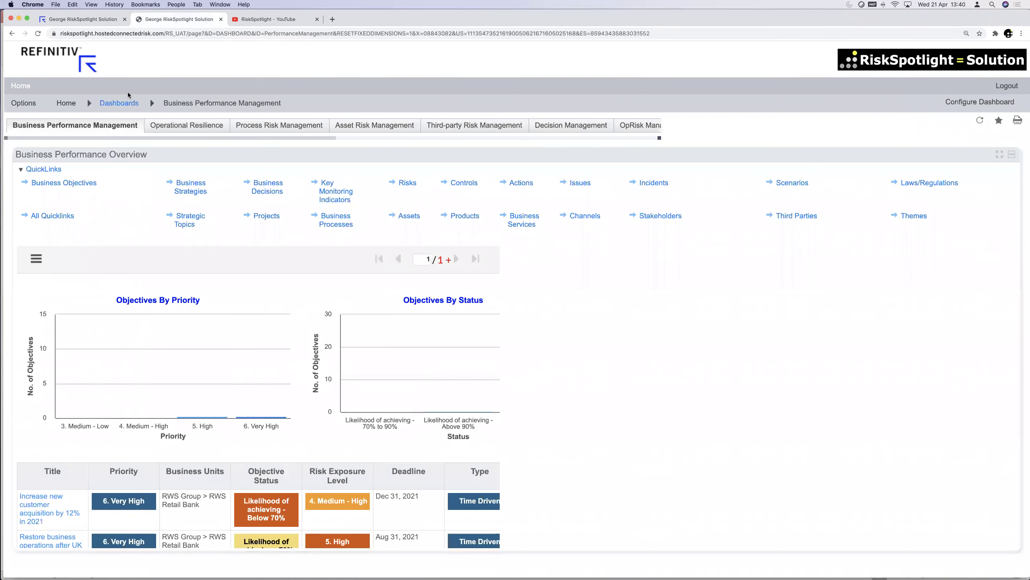
{"action": "left_click", "coordinate": [579, 126]}
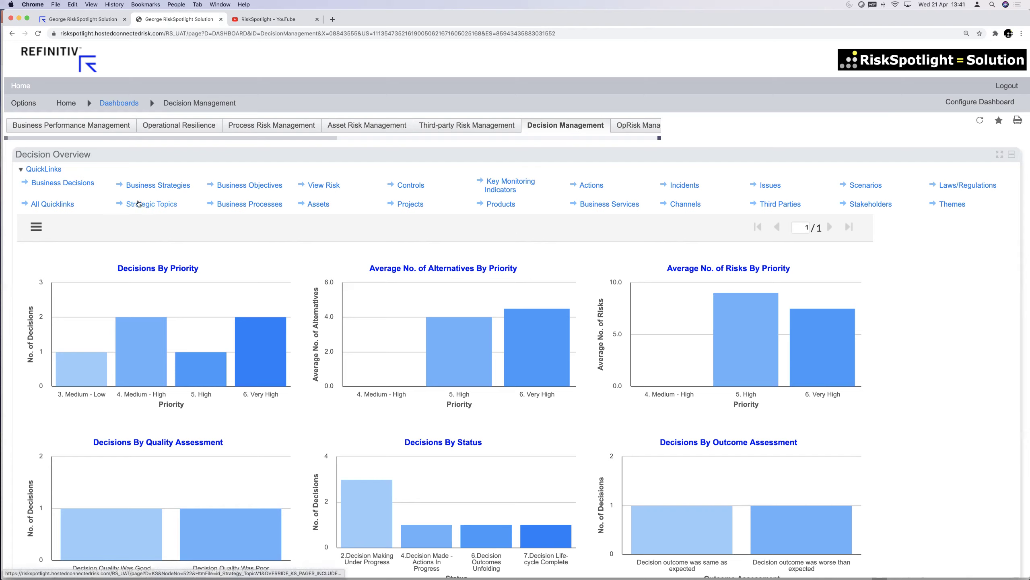
{"action": "left_click", "coordinate": [87, 187]}
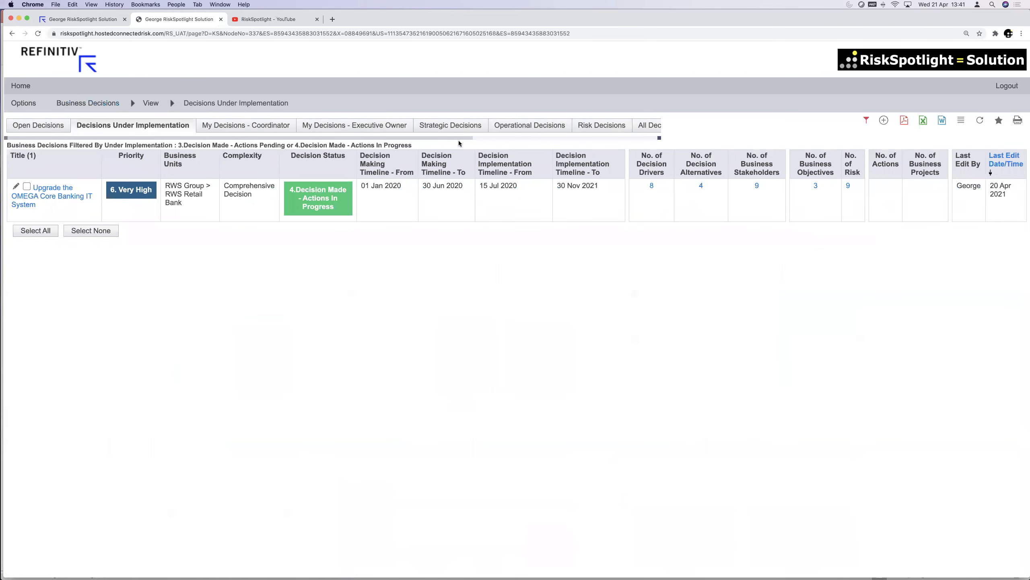
Look through all business decisions and the open decisions, and return to the decisions under implementation
{"action": "left_click", "coordinate": [648, 127]}
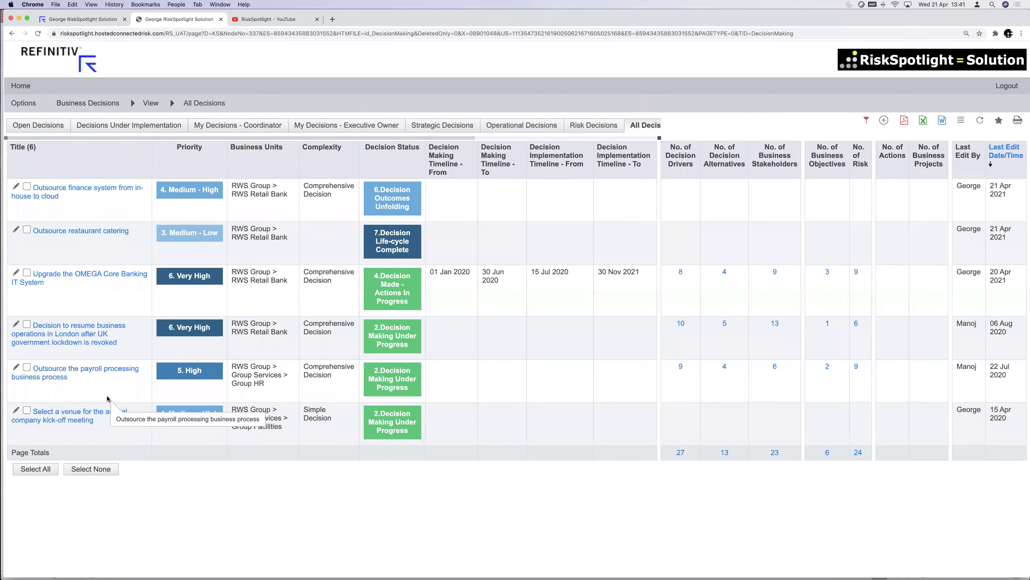
{"action": "left_click", "coordinate": [36, 127]}
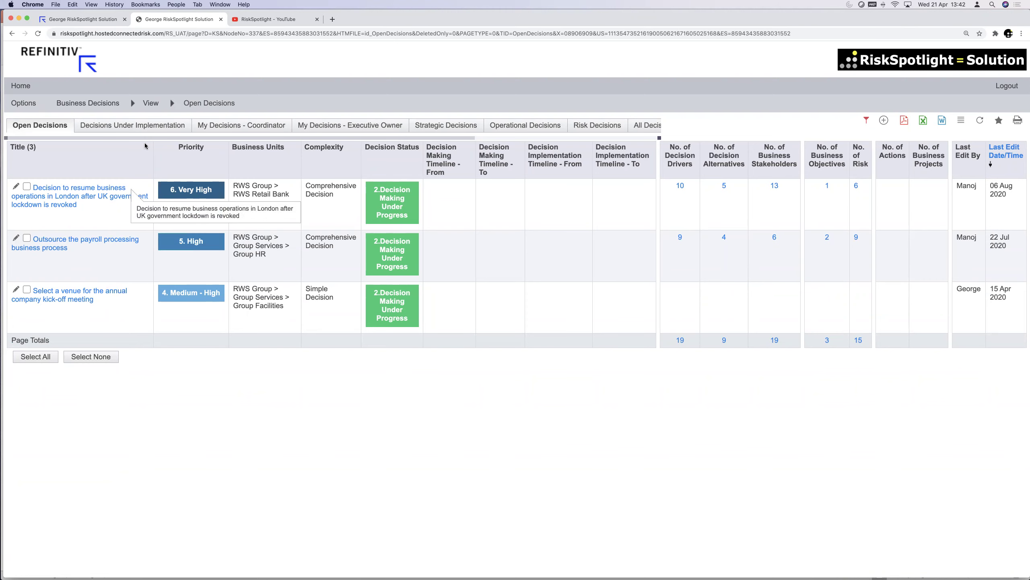
{"action": "left_click", "coordinate": [148, 127]}
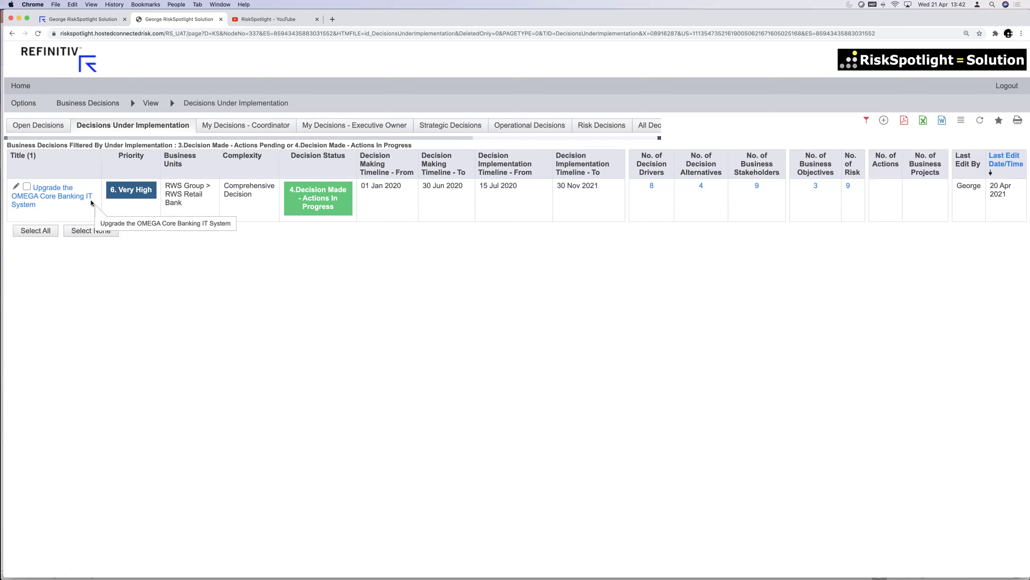
Open the "Upgrade the OMEGA Core Banking IT System" decision and review its description, owners, status, timelines and desired outcomes
{"action": "left_click", "coordinate": [16, 187]}
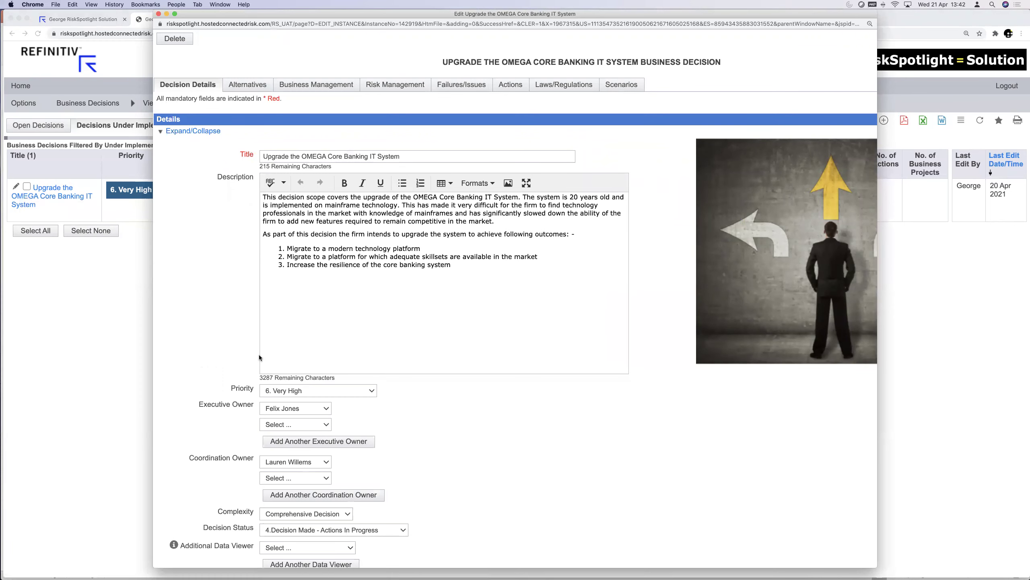
{"action": "scroll", "coordinate": [259, 357], "scroll_direction": "down", "scroll_amount": 1}
{"action": "scroll", "coordinate": [259, 357], "scroll_direction": "down", "scroll_amount": 1}
{"action": "left_click", "coordinate": [313, 228]}
{"action": "key", "text": "super+a"}
{"action": "scroll", "coordinate": [243, 251], "scroll_direction": "down", "scroll_amount": 5}
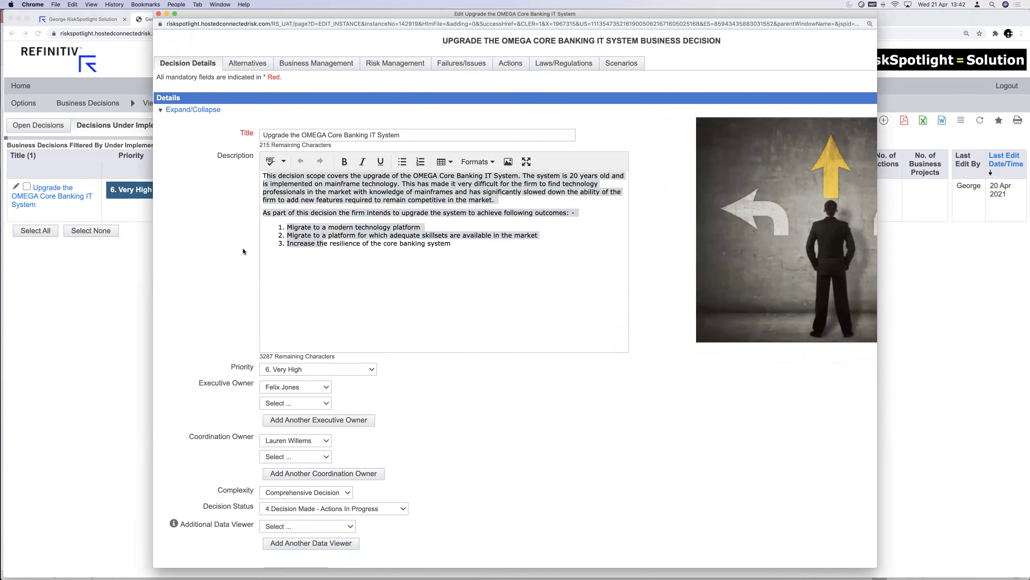
{"action": "scroll", "coordinate": [244, 251], "scroll_direction": "down", "scroll_amount": 7}
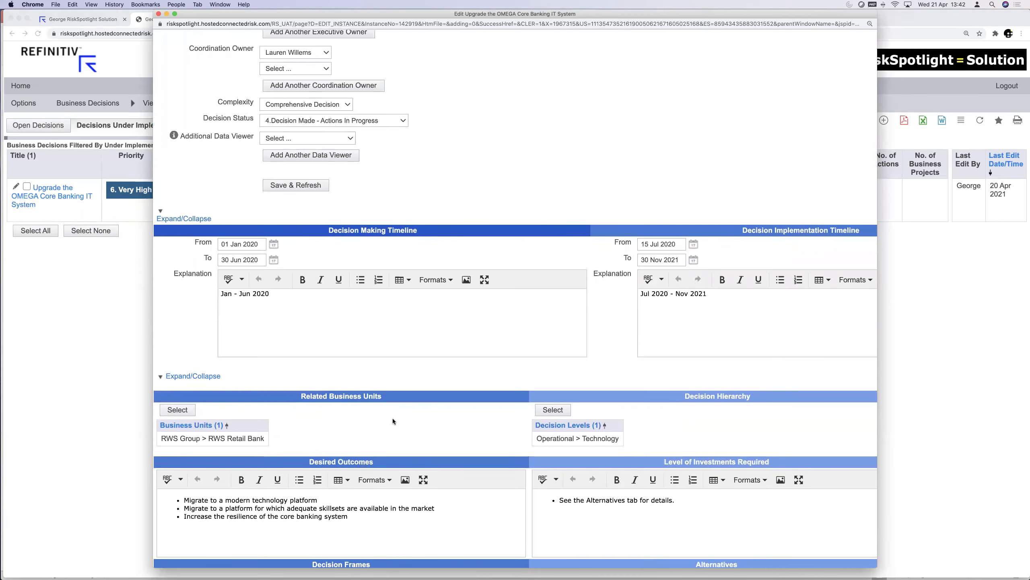
Review each item in the decision's Desired Outcomes, from the modern technology platform to core banking system resilience
{"action": "scroll", "coordinate": [392, 421], "scroll_direction": "down", "scroll_amount": 6}
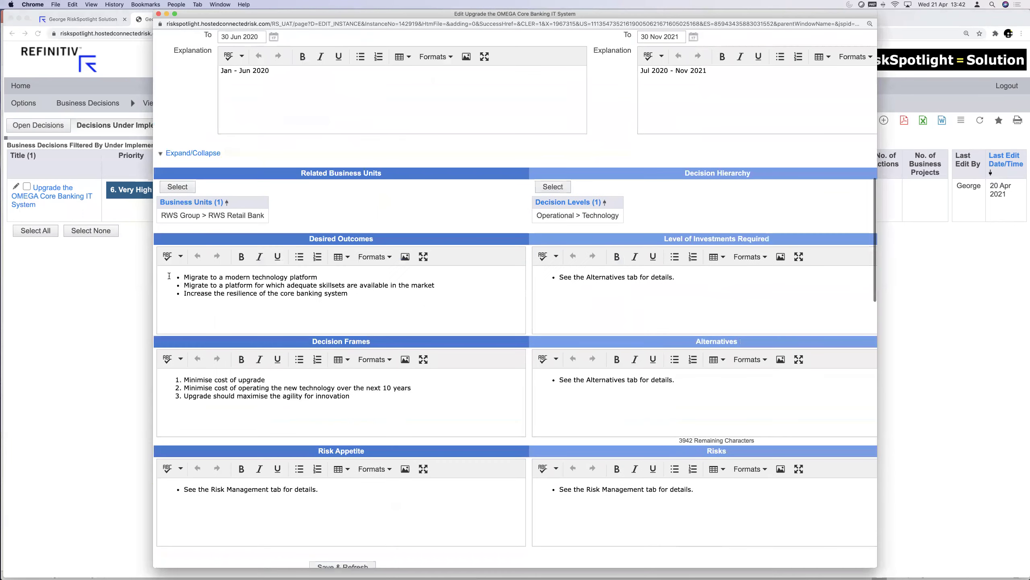
{"action": "left_click", "coordinate": [424, 311]}
{"action": "key", "text": "super+a"}
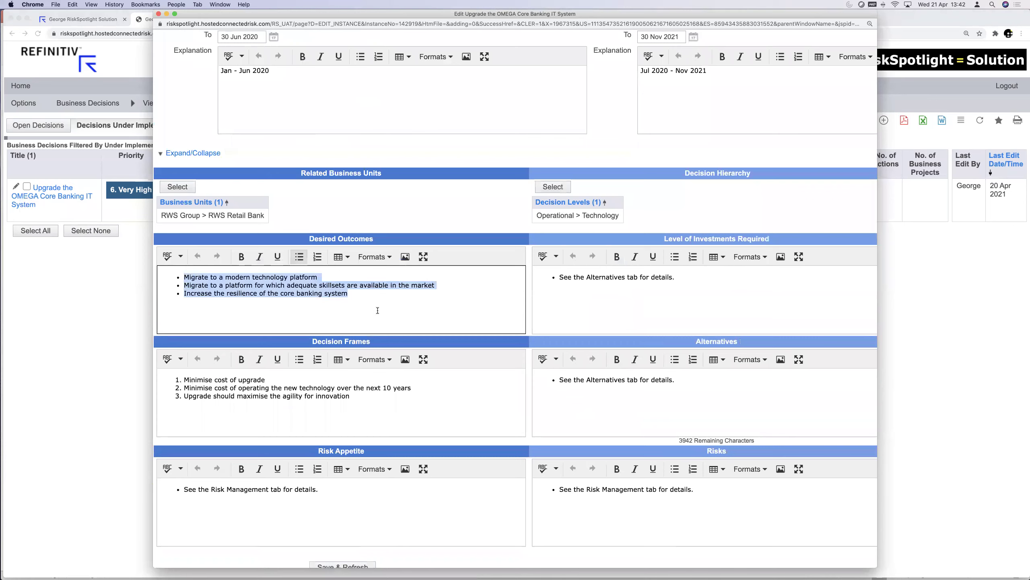
{"action": "left_click_drag", "start_coordinate": [205, 277], "coordinate": [325, 278]}
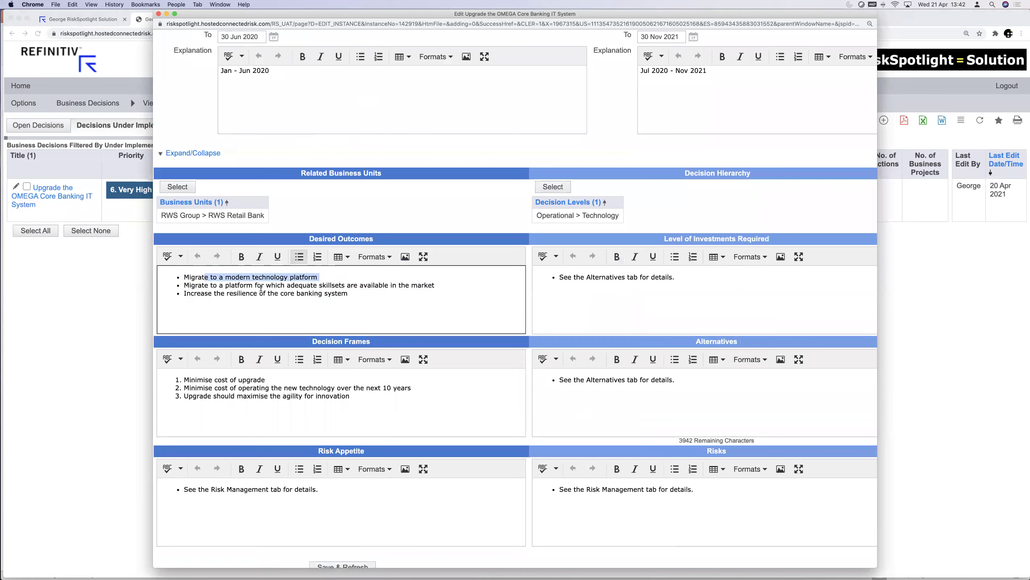
{"action": "left_click_drag", "start_coordinate": [204, 285], "coordinate": [405, 286]}
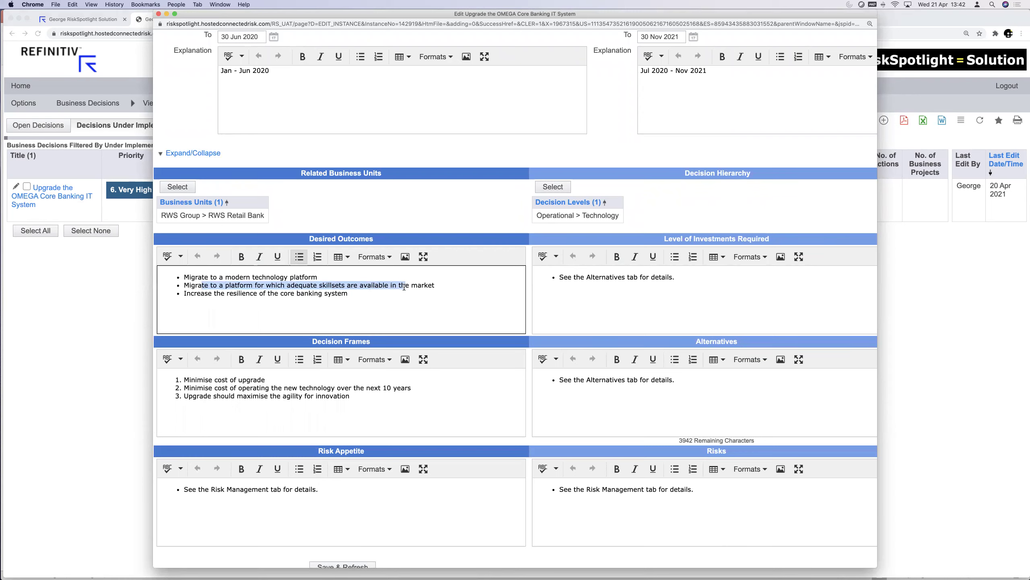
{"action": "left_click_drag", "start_coordinate": [200, 293], "coordinate": [322, 291]}
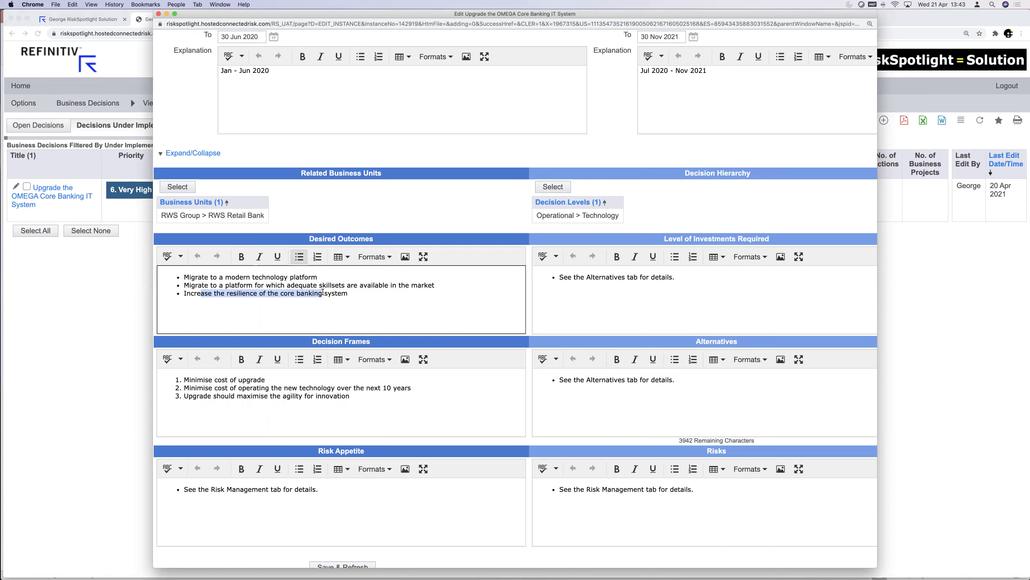
{"action": "left_click_drag", "start_coordinate": [184, 277], "coordinate": [375, 291]}
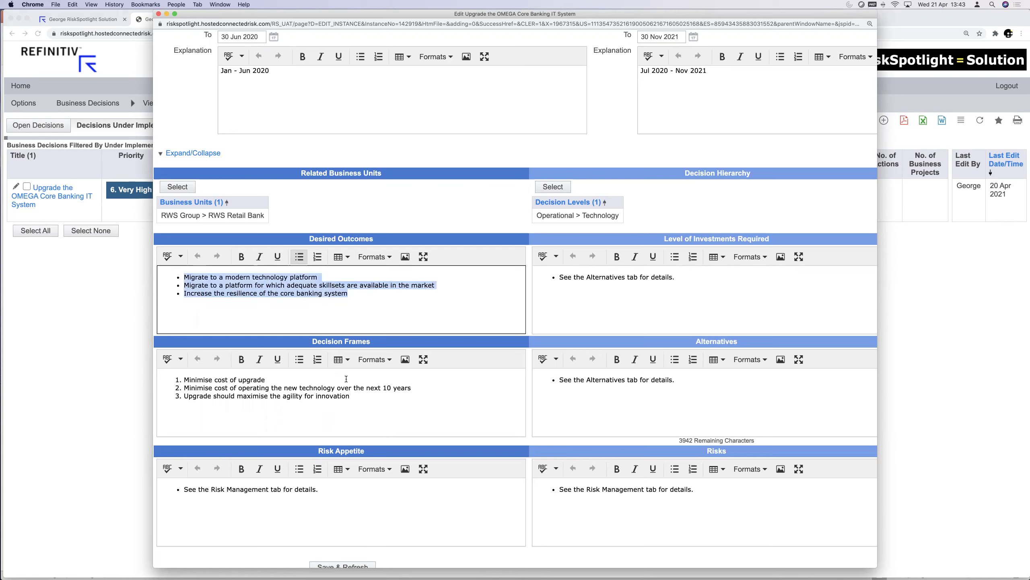
Examine the three Decision Frames covering upgrade cost, ten-year operating cost and agility for innovation
{"action": "scroll", "coordinate": [346, 378], "scroll_direction": "down", "scroll_amount": 2}
{"action": "left_click", "coordinate": [186, 329]}
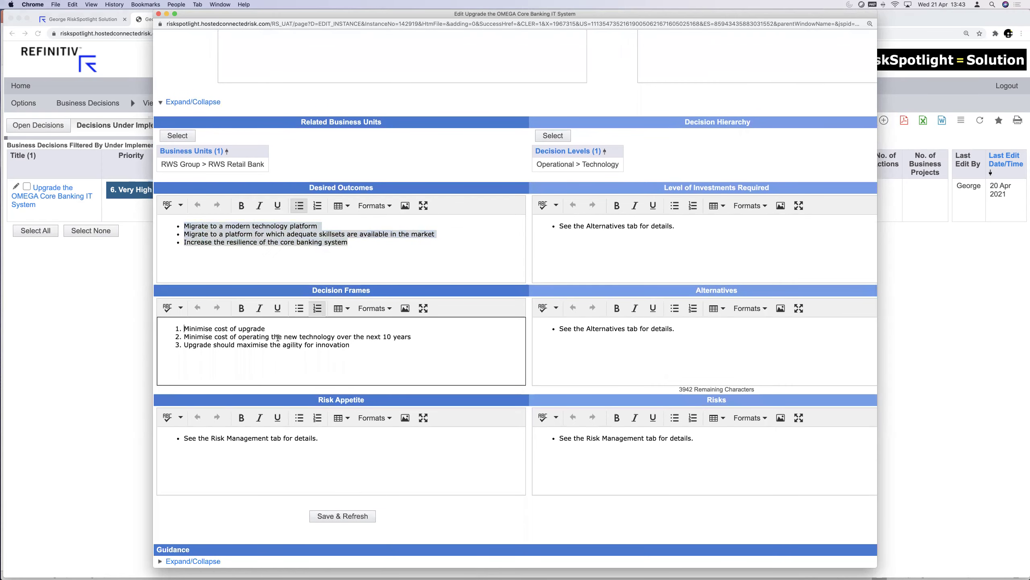
{"action": "left_click", "coordinate": [380, 352], "text": "shift"}
{"action": "left_click", "coordinate": [238, 337]}
{"action": "left_click_drag", "start_coordinate": [189, 329], "coordinate": [277, 328]}
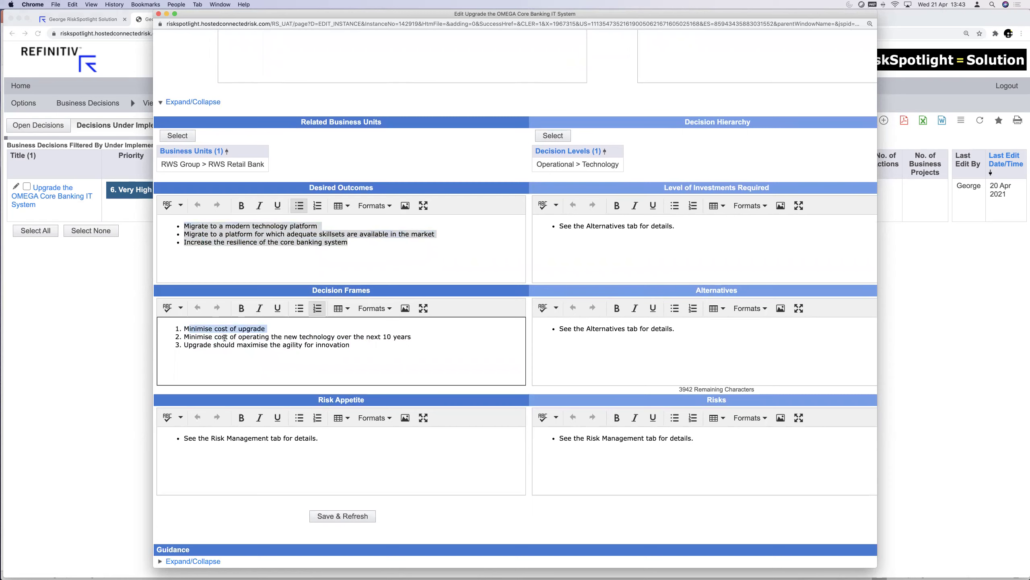
{"action": "left_click_drag", "start_coordinate": [209, 336], "coordinate": [427, 336]}
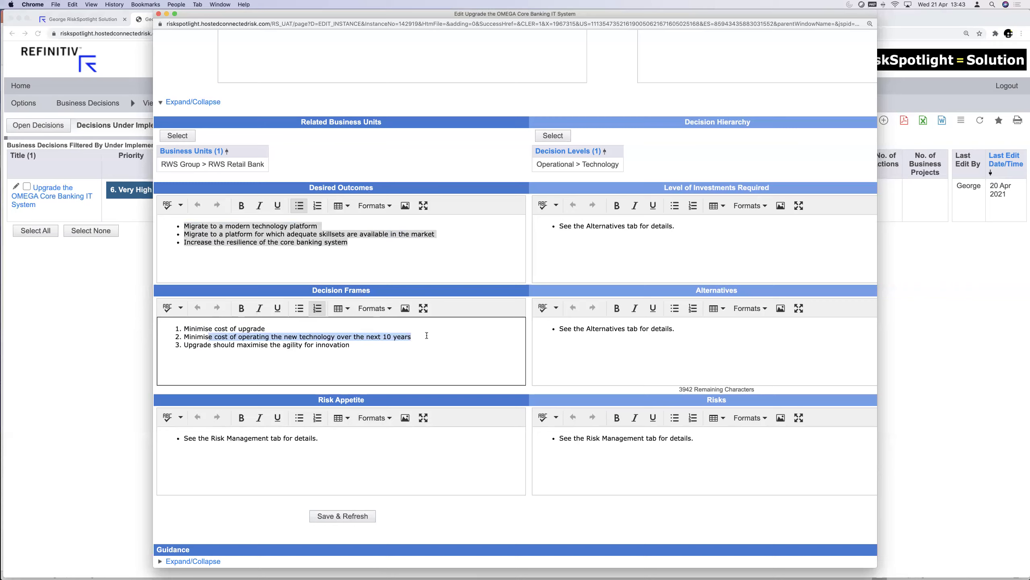
{"action": "left_click", "coordinate": [213, 351]}
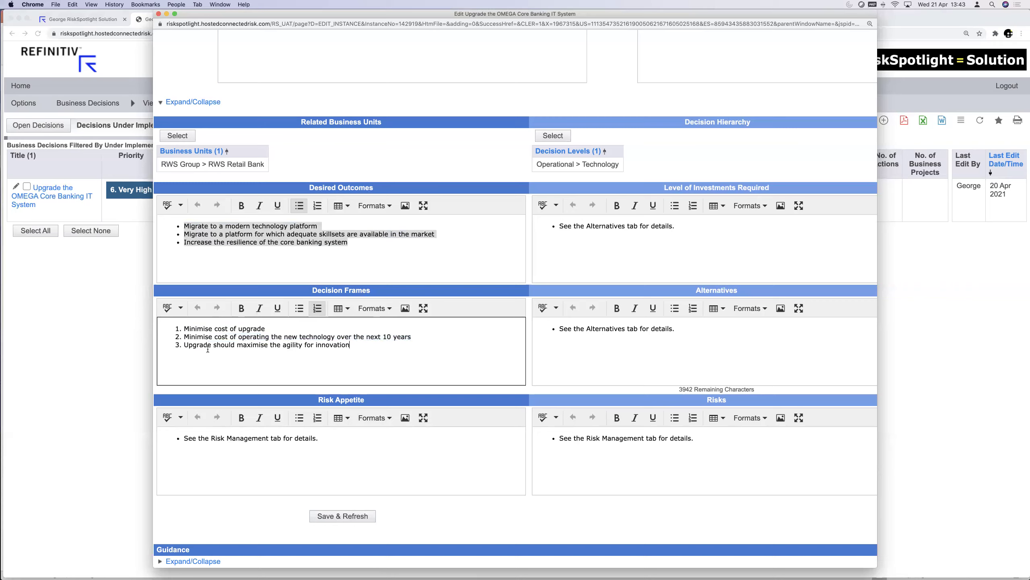
{"action": "left_click_drag", "start_coordinate": [196, 346], "coordinate": [320, 349]}
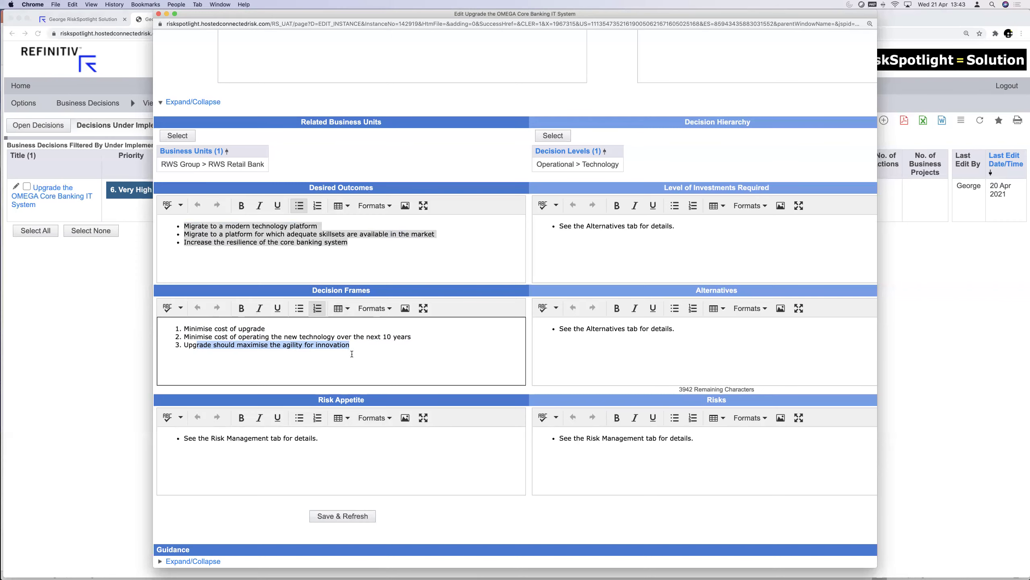
Open the decision's Alternatives section and widen the record window so its tables fit
{"action": "scroll", "coordinate": [357, 363], "scroll_direction": "up", "scroll_amount": 15}
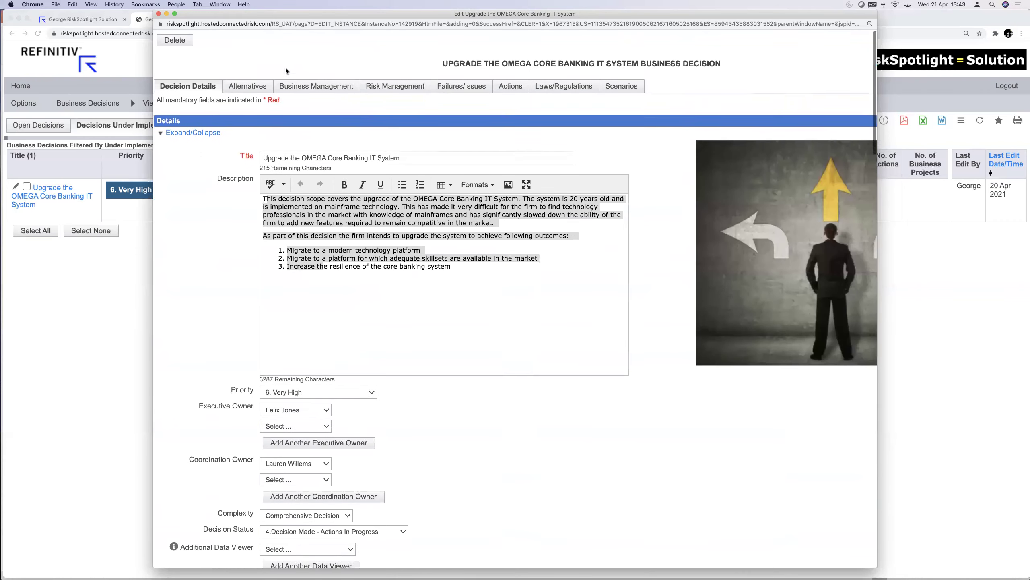
{"action": "left_click", "coordinate": [247, 86]}
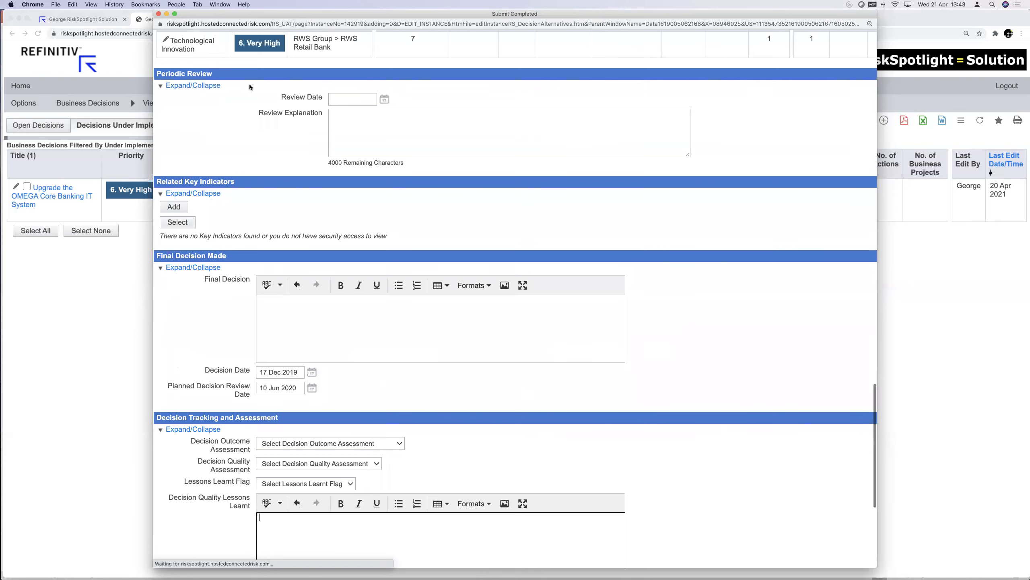
{"action": "left_click_drag", "start_coordinate": [155, 76], "coordinate": [39, 75]}
{"action": "left_click_drag", "start_coordinate": [878, 254], "coordinate": [971, 250]}
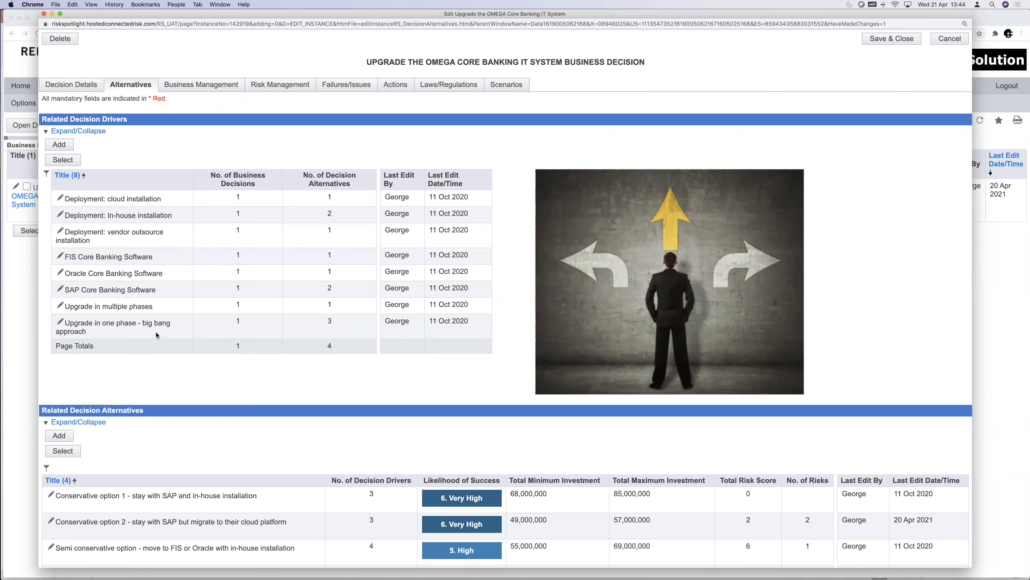
Examine the cloud, in-house and vendor outsource deployment options among the related decision drivers
{"action": "left_click_drag", "start_coordinate": [87, 201], "coordinate": [173, 204]}
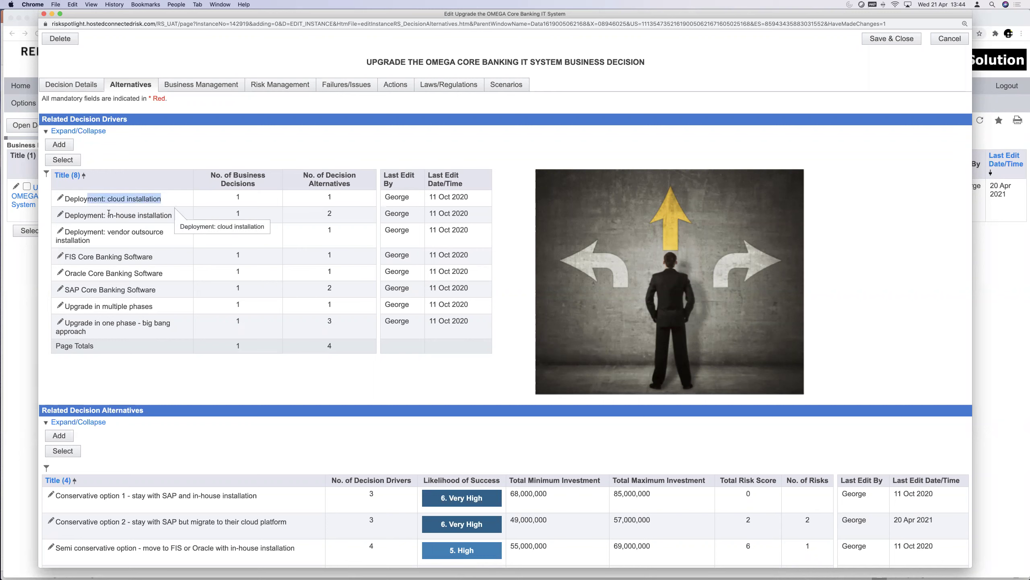
{"action": "left_click", "coordinate": [175, 207]}
{"action": "left_click_drag", "start_coordinate": [106, 213], "coordinate": [172, 215]}
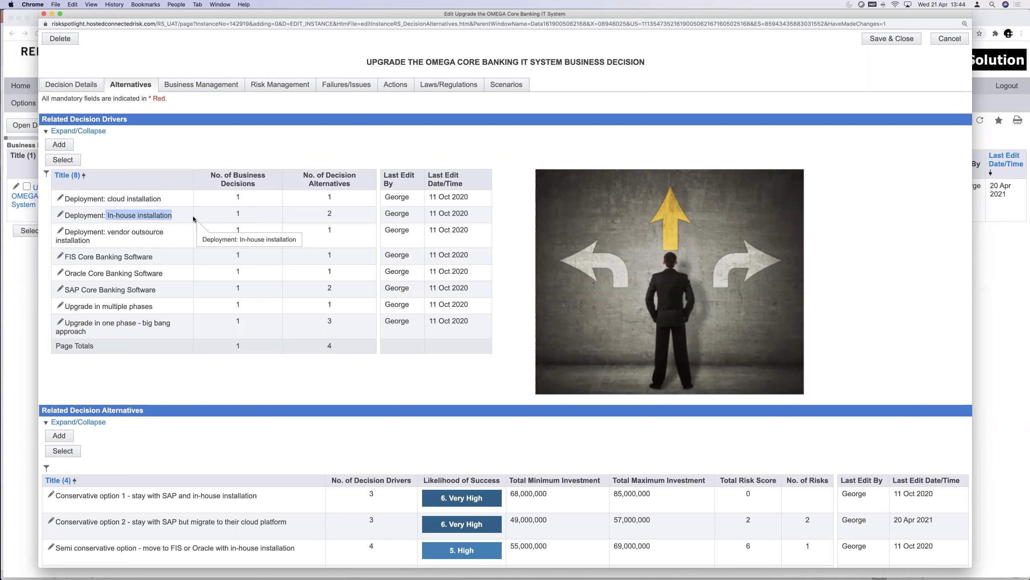
{"action": "left_click_drag", "start_coordinate": [107, 232], "coordinate": [154, 248]}
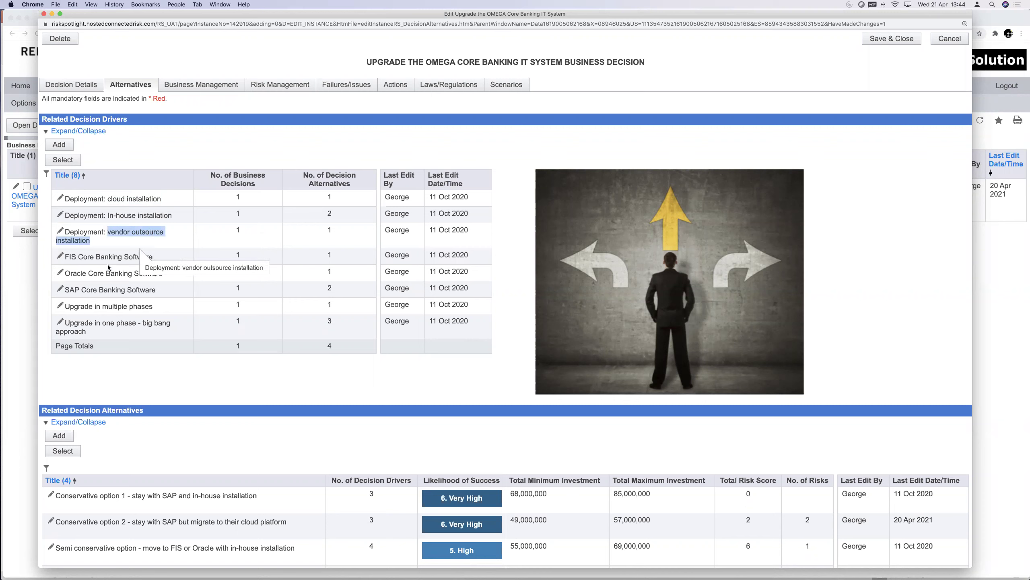
Examine the FIS, Oracle and SAP core banking software drivers and the multiple-phase and big bang upgrade drivers
{"action": "left_click", "coordinate": [97, 258]}
{"action": "left_click_drag", "start_coordinate": [65, 257], "coordinate": [145, 260]}
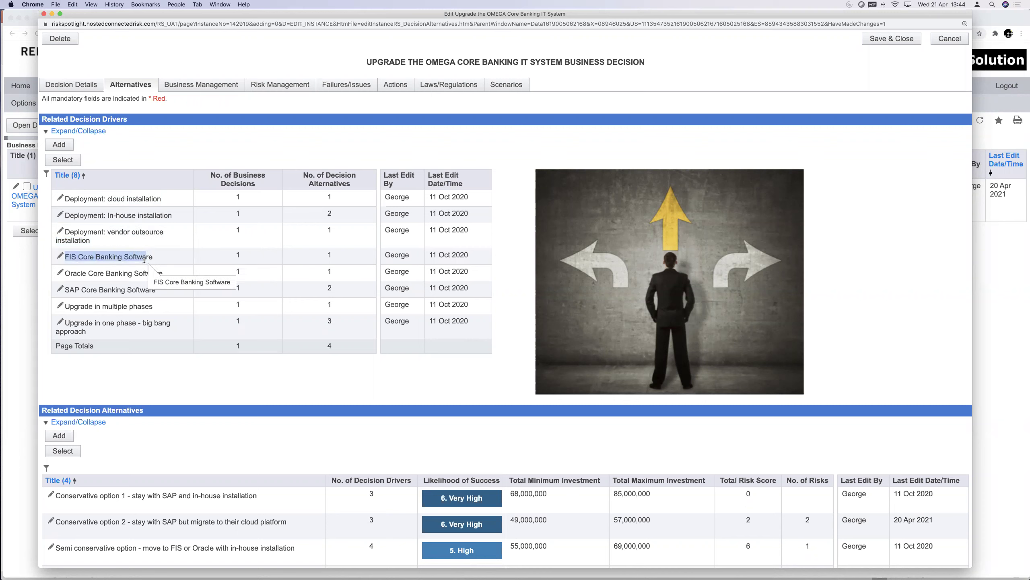
{"action": "left_click_drag", "start_coordinate": [64, 257], "coordinate": [151, 260]}
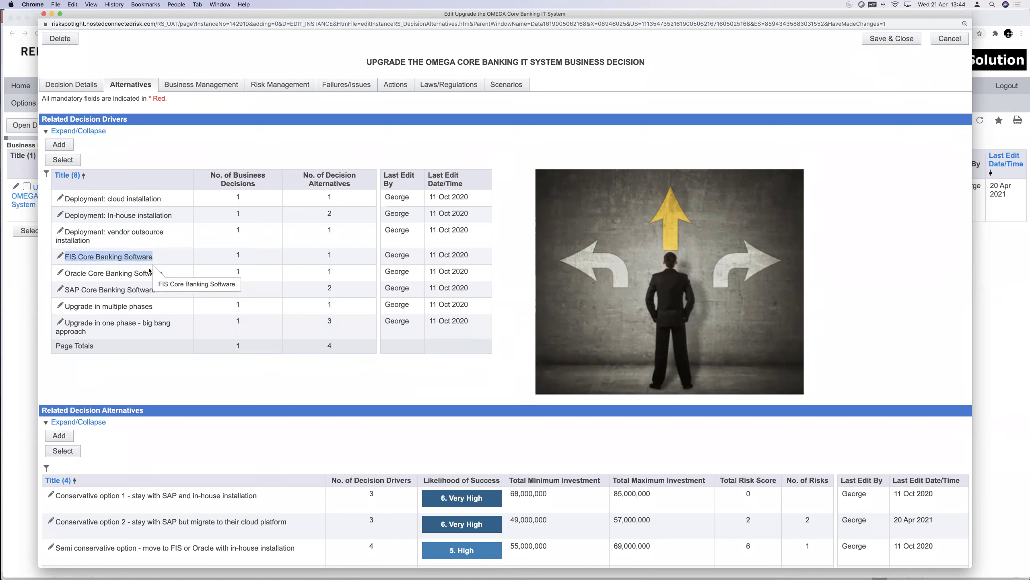
{"action": "left_click_drag", "start_coordinate": [73, 273], "coordinate": [139, 274]}
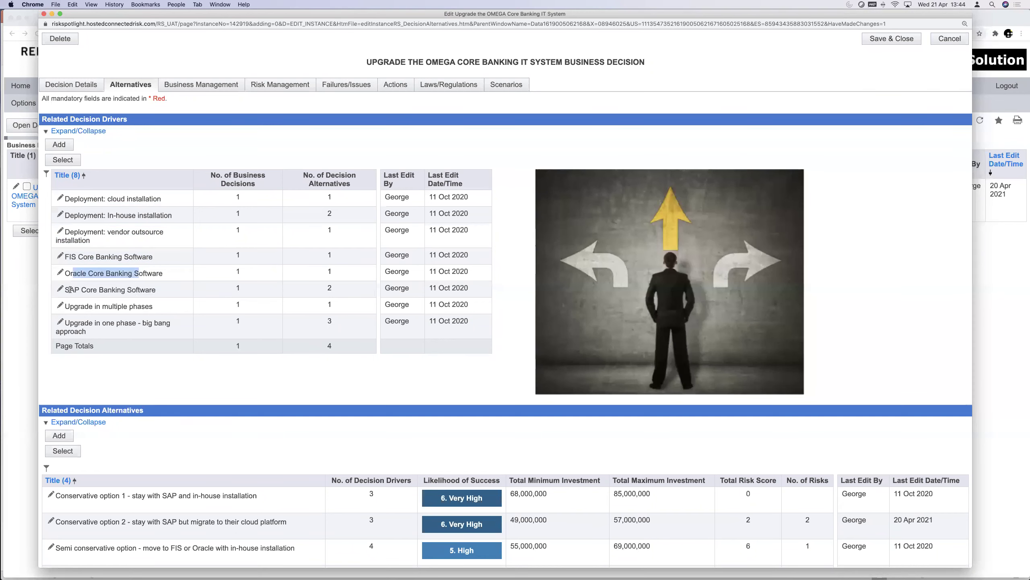
{"action": "left_click_drag", "start_coordinate": [69, 289], "coordinate": [154, 289]}
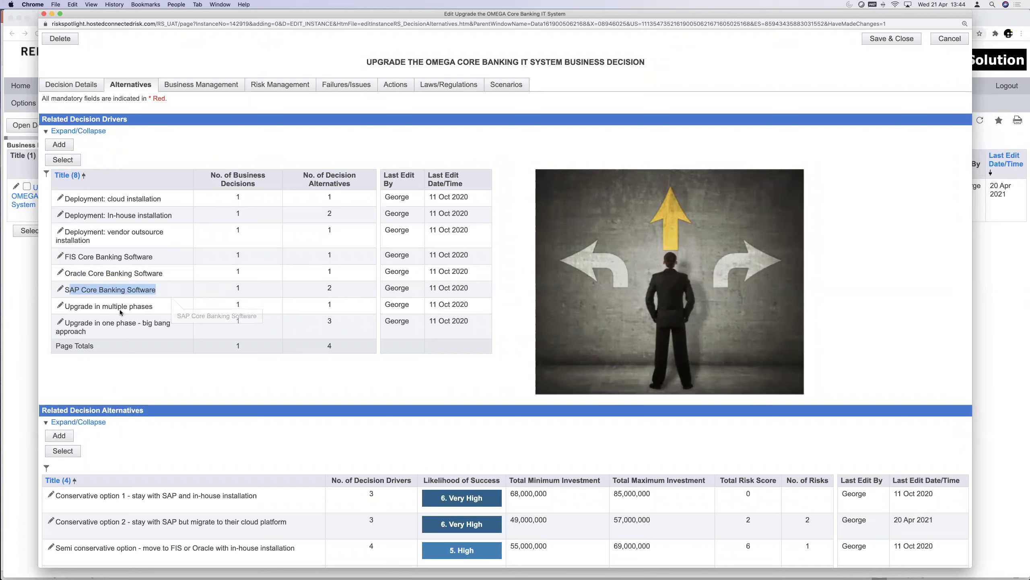
{"action": "left_click_drag", "start_coordinate": [78, 306], "coordinate": [141, 306]}
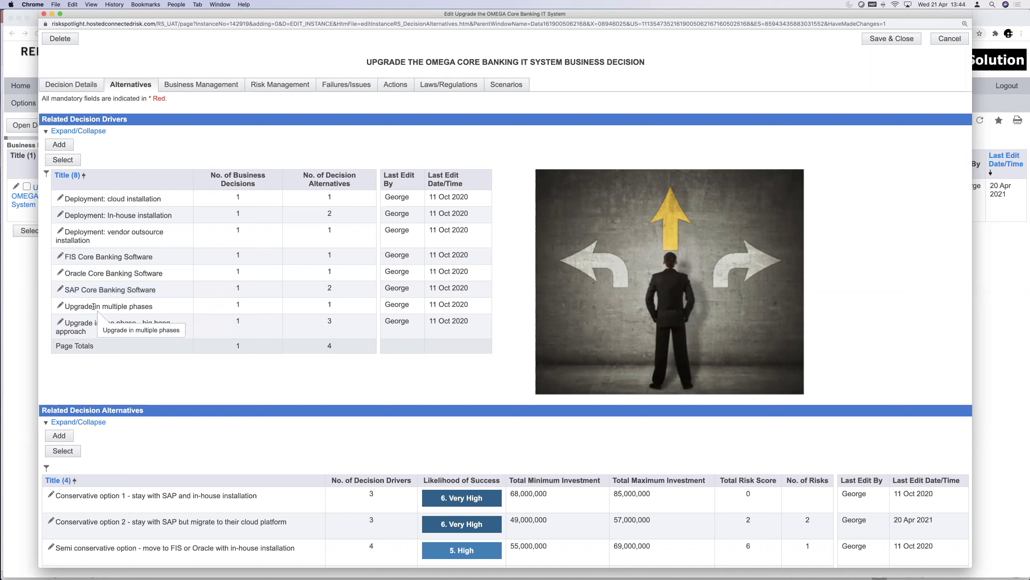
{"action": "left_click_drag", "start_coordinate": [79, 306], "coordinate": [155, 307]}
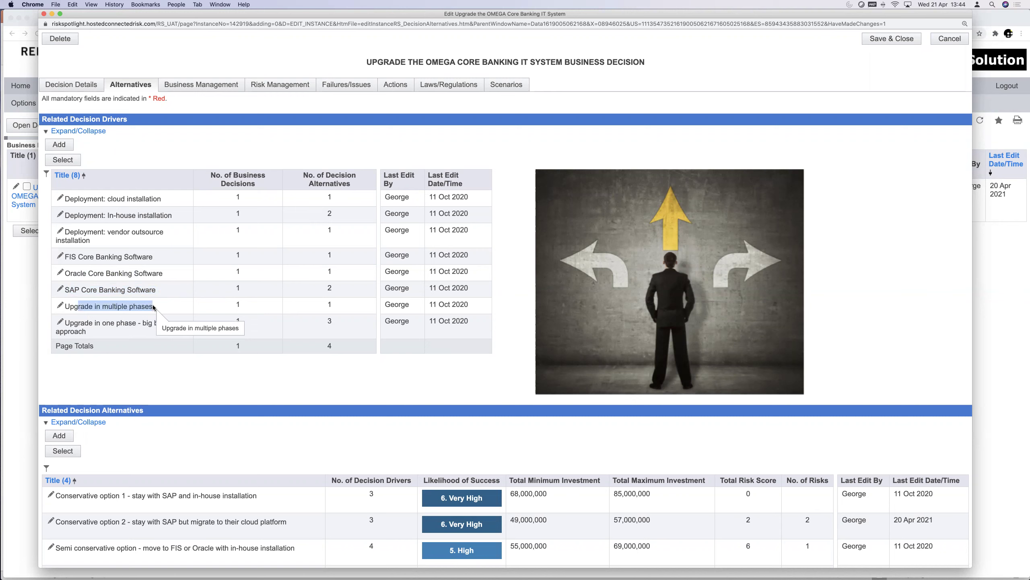
{"action": "left_click_drag", "start_coordinate": [107, 323], "coordinate": [161, 332]}
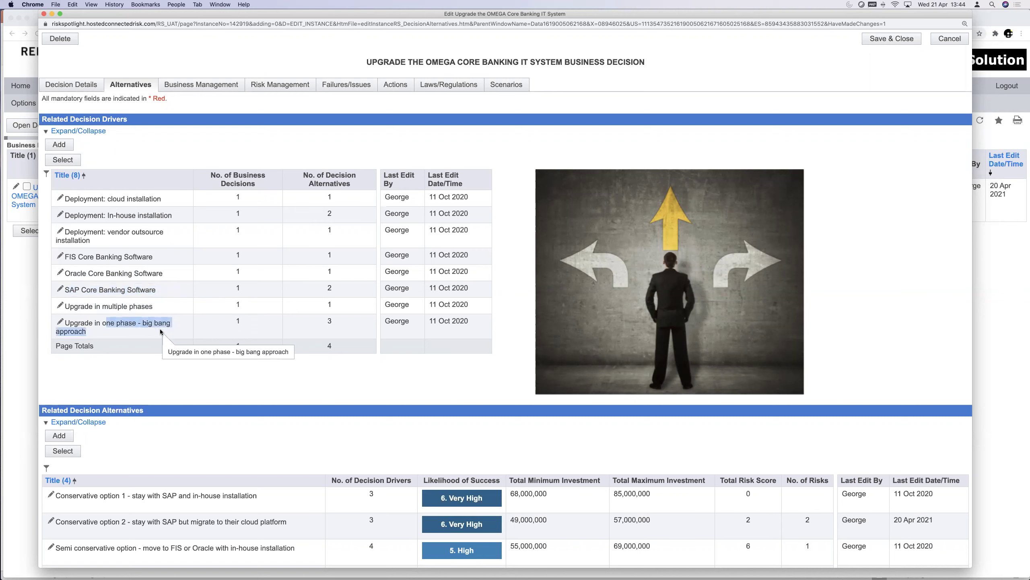
{"action": "left_click", "coordinate": [146, 270]}
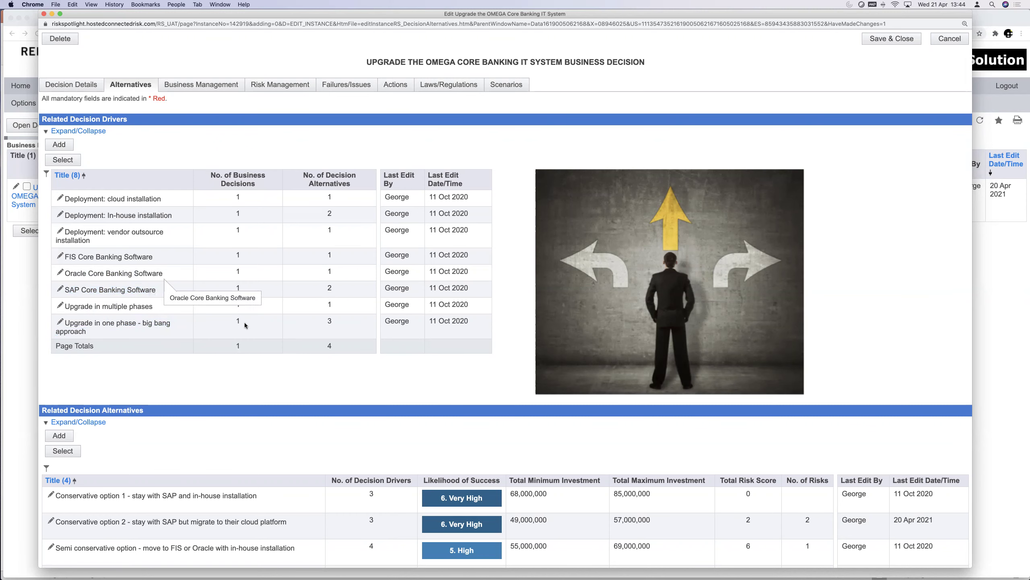
Review the related decision alternative "Conservative option 1", including its likelihood of success and minimum and maximum investment
{"action": "scroll", "coordinate": [249, 330], "scroll_direction": "down", "scroll_amount": 3}
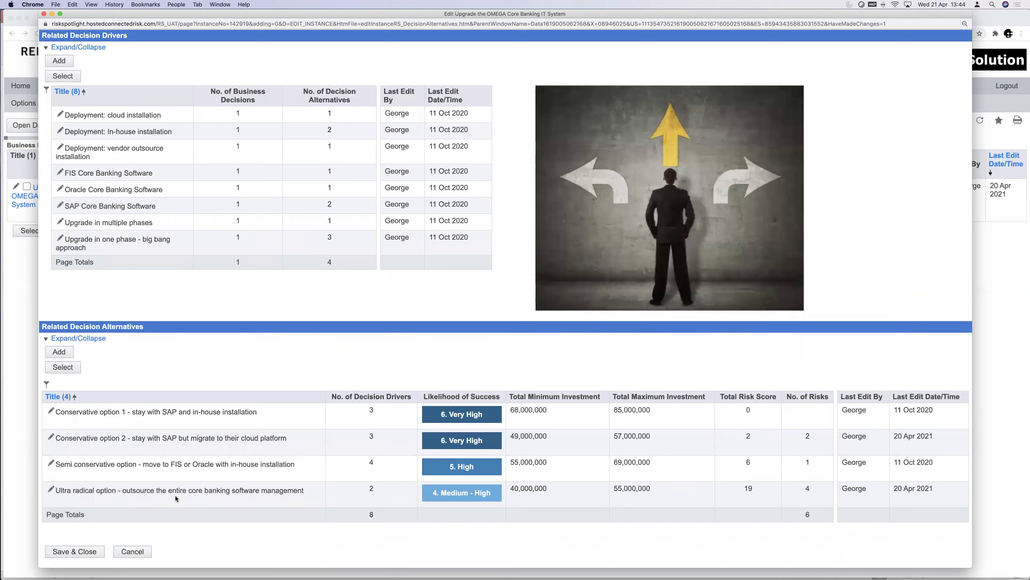
{"action": "left_click_drag", "start_coordinate": [57, 412], "coordinate": [167, 415]}
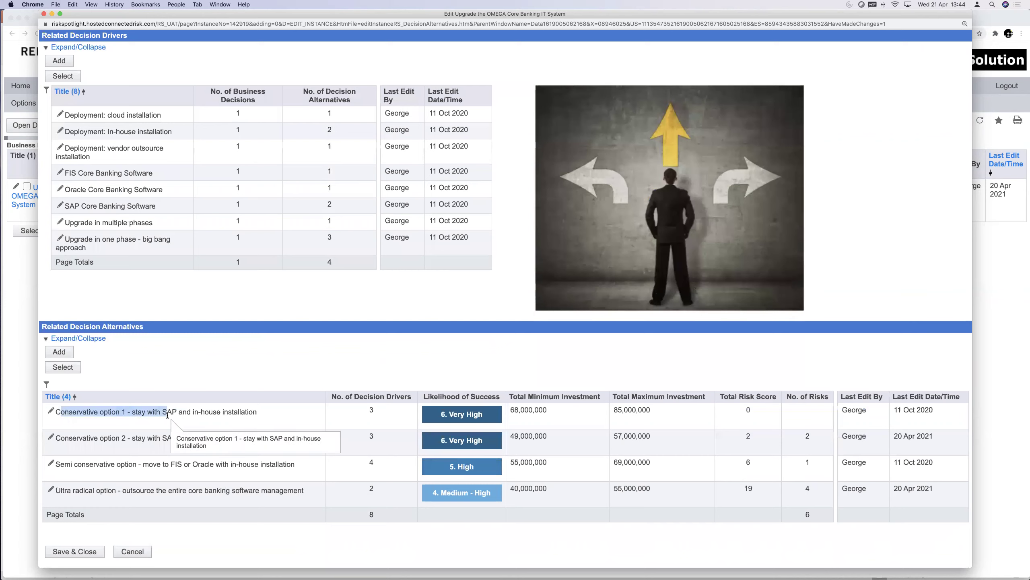
{"action": "left_click", "coordinate": [162, 412]}
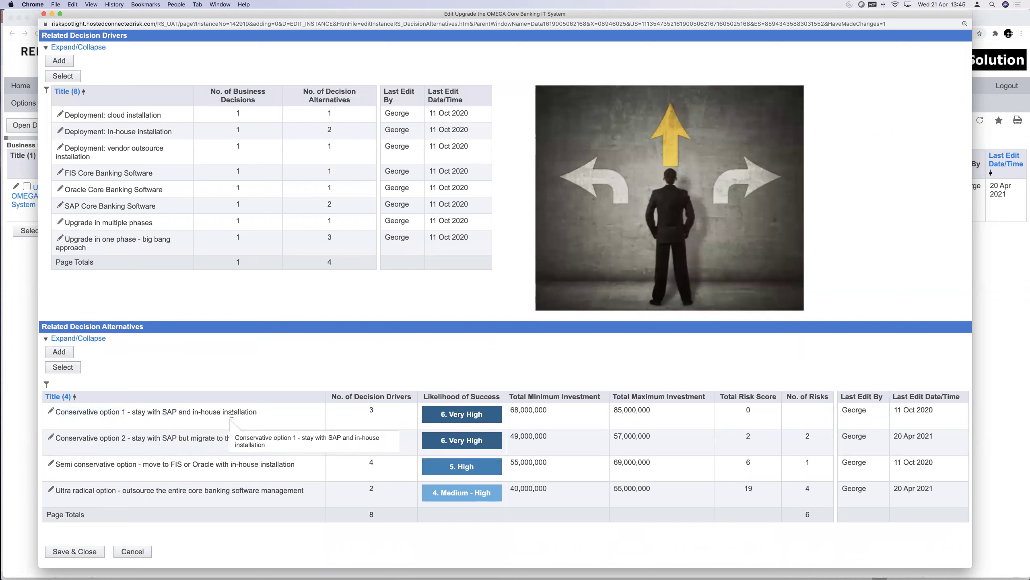
{"action": "left_click_drag", "start_coordinate": [138, 408], "coordinate": [271, 417]}
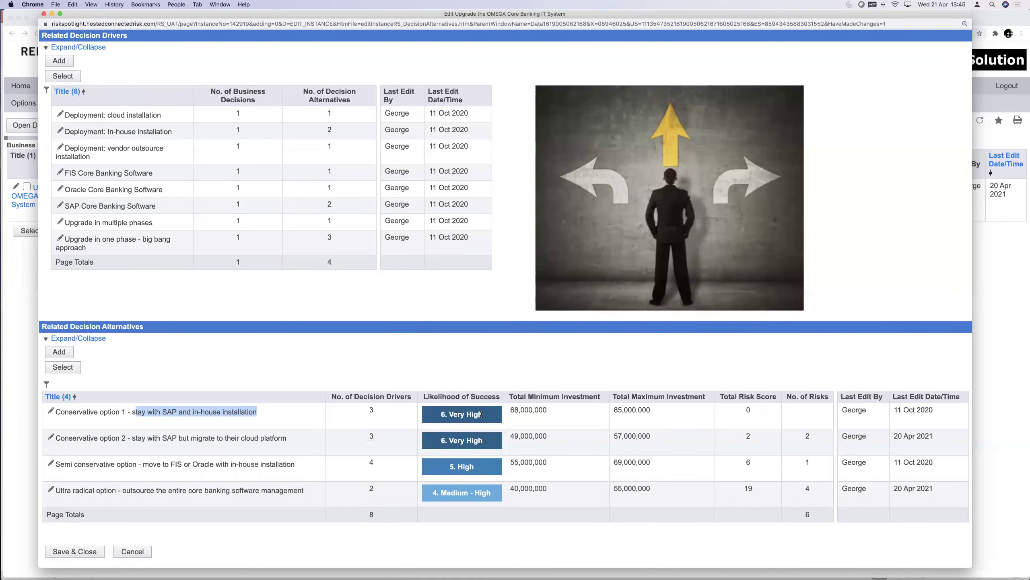
{"action": "left_click_drag", "start_coordinate": [449, 414], "coordinate": [491, 414]}
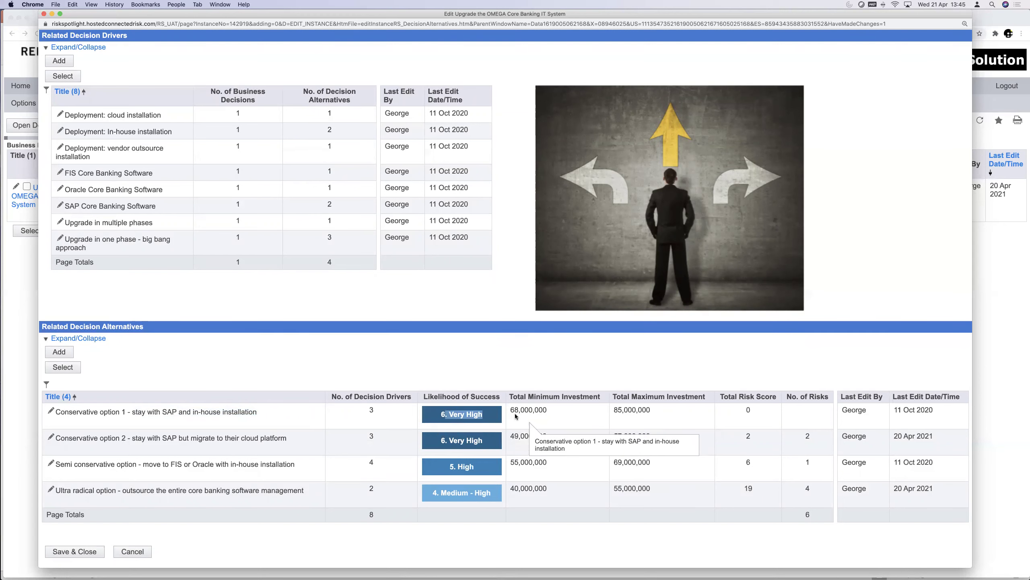
{"action": "left_click_drag", "start_coordinate": [510, 410], "coordinate": [632, 417]}
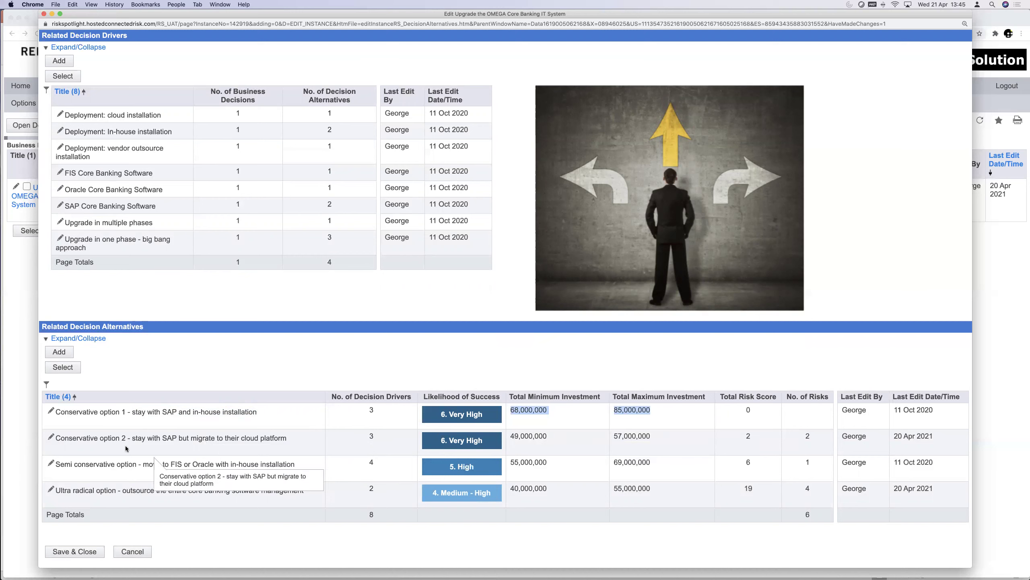
Review the "Conservative option 2" alternative of migrating to SAP's cloud platform and its minimum and maximum investment
{"action": "left_click_drag", "start_coordinate": [69, 438], "coordinate": [138, 442]}
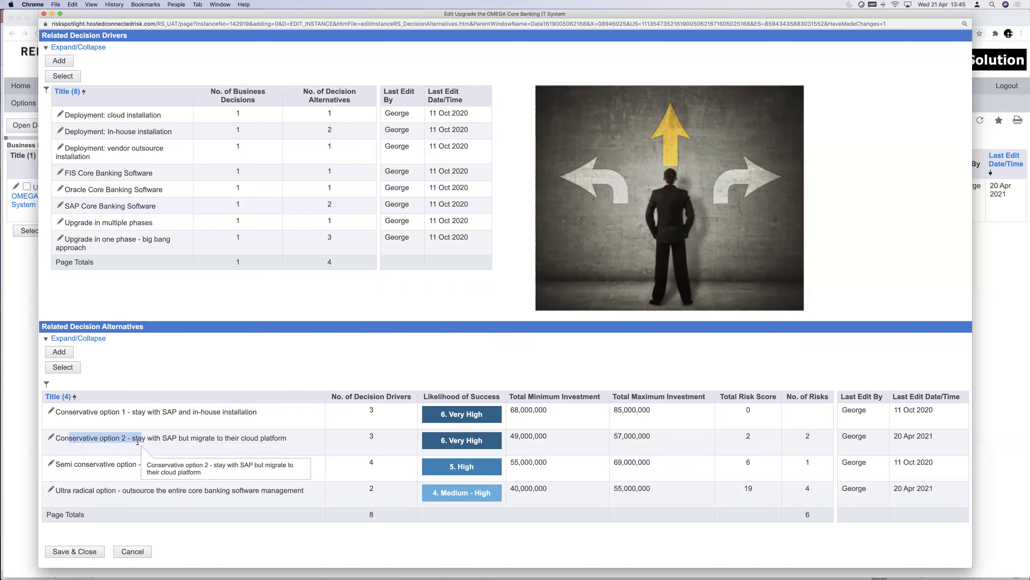
{"action": "left_click", "coordinate": [144, 439]}
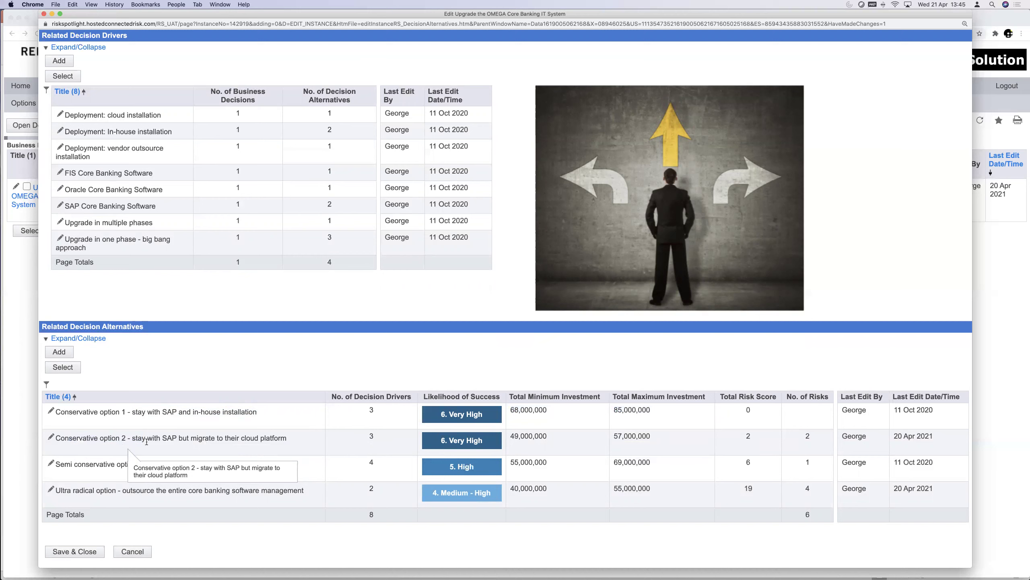
{"action": "left_click_drag", "start_coordinate": [146, 439], "coordinate": [290, 438]}
{"action": "left_click", "coordinate": [203, 424]}
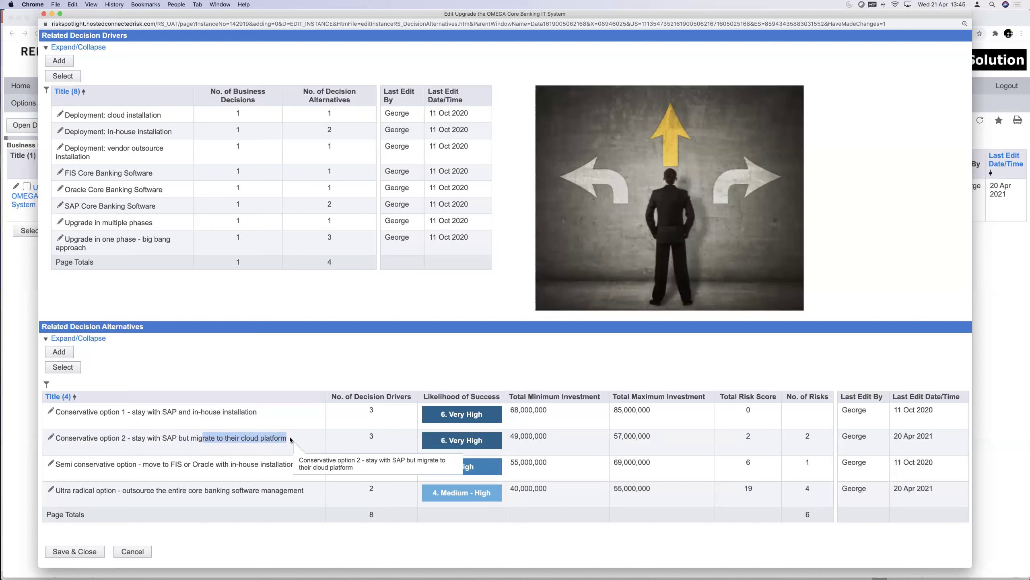
{"action": "left_click_drag", "start_coordinate": [511, 437], "coordinate": [649, 438]}
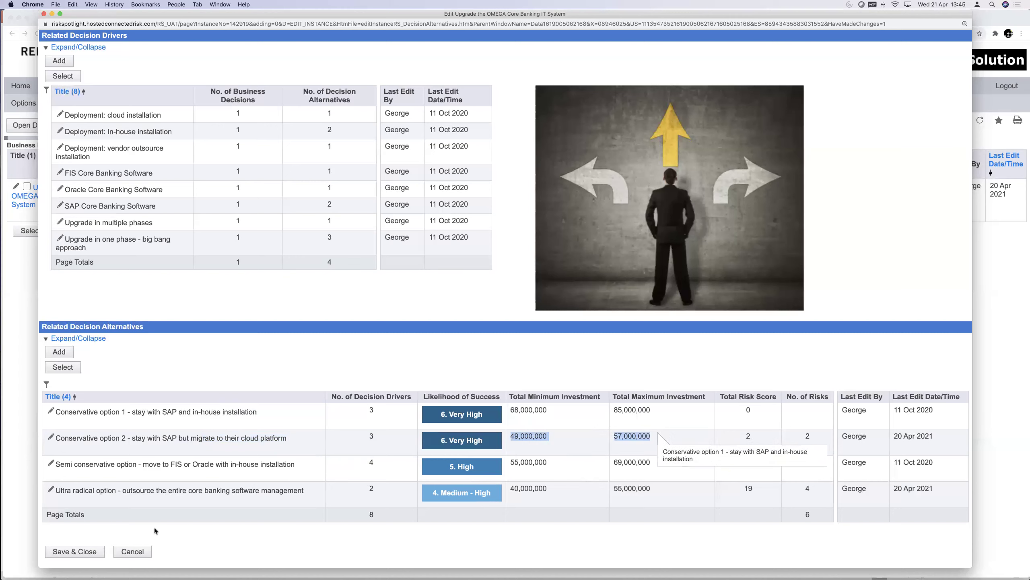
Review the "Semi conservative option" alternative of moving to FIS or Oracle and its minimum and maximum investment
{"action": "left_click_drag", "start_coordinate": [72, 465], "coordinate": [168, 472]}
{"action": "left_click", "coordinate": [168, 471]}
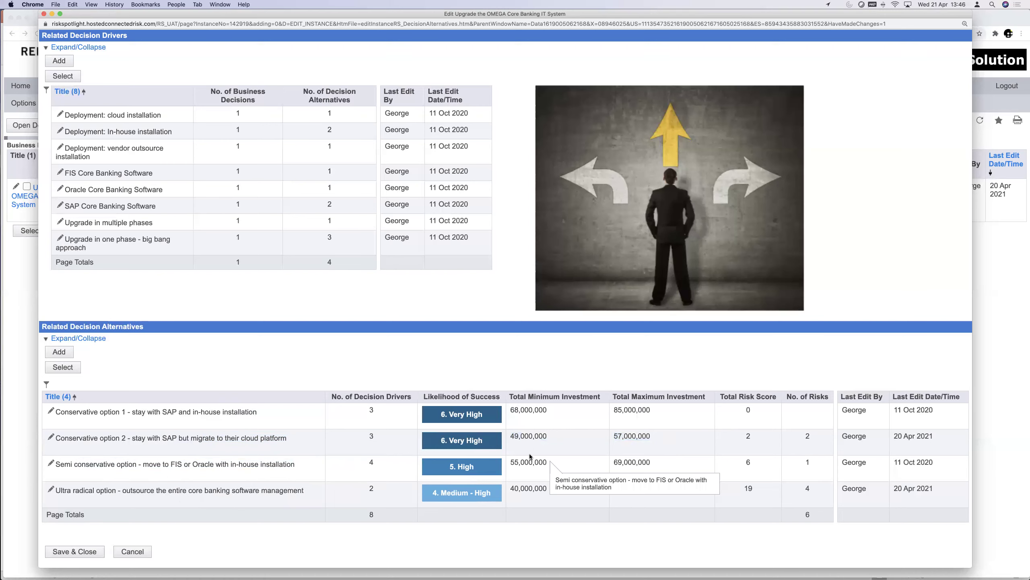
{"action": "left_click_drag", "start_coordinate": [511, 465], "coordinate": [633, 465]}
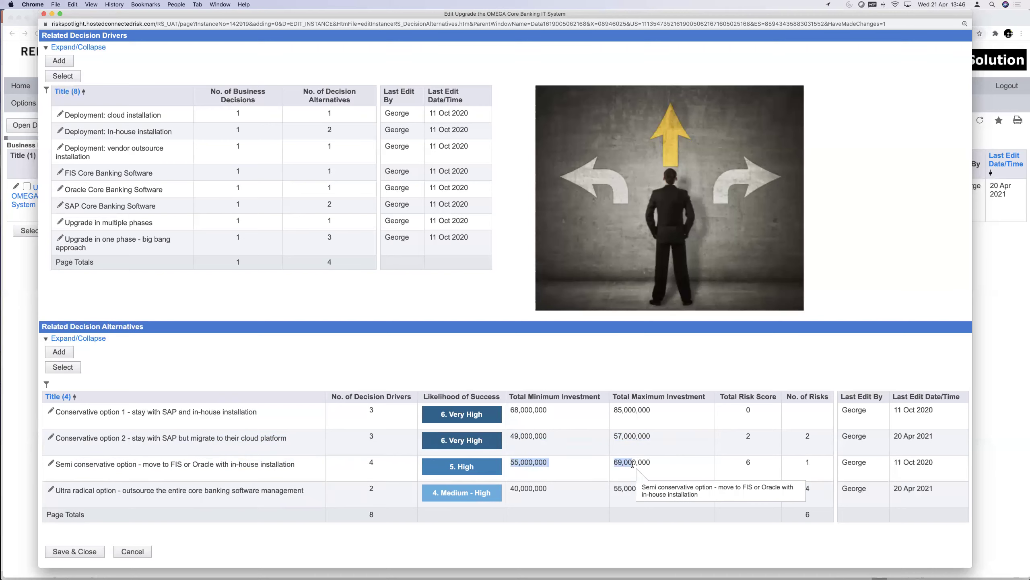
Review the "Ultra radical option" alternative of outsourcing core banking software management and its minimum and maximum investment
{"action": "left_click", "coordinate": [63, 492]}
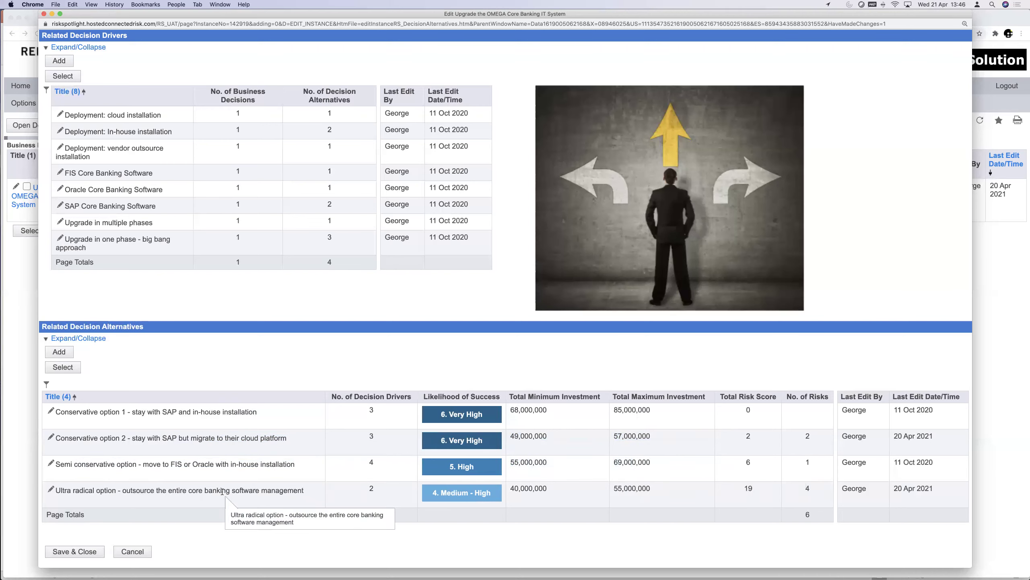
{"action": "left_click_drag", "start_coordinate": [135, 491], "coordinate": [257, 499]}
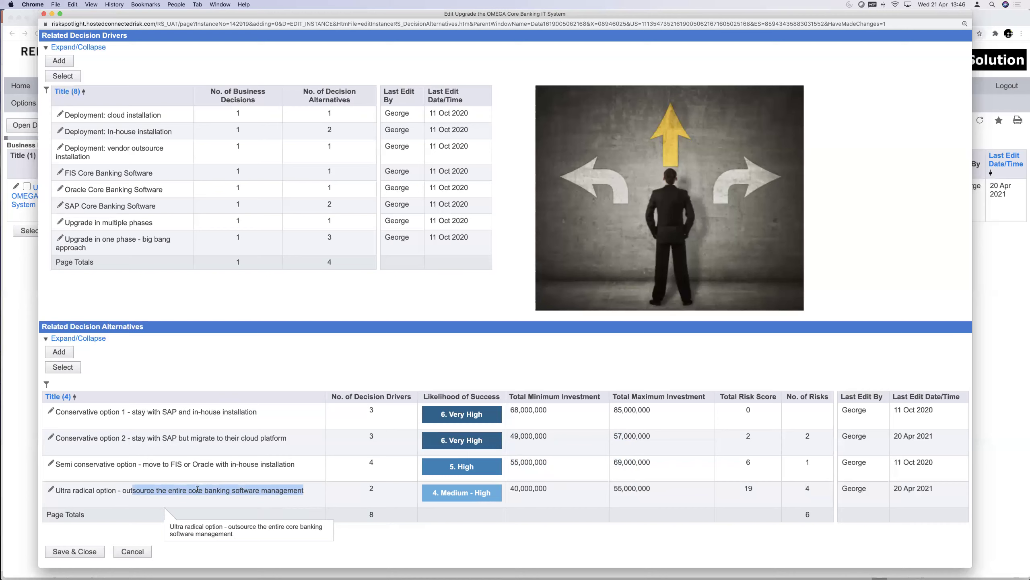
{"action": "left_click_drag", "start_coordinate": [512, 488], "coordinate": [617, 496]}
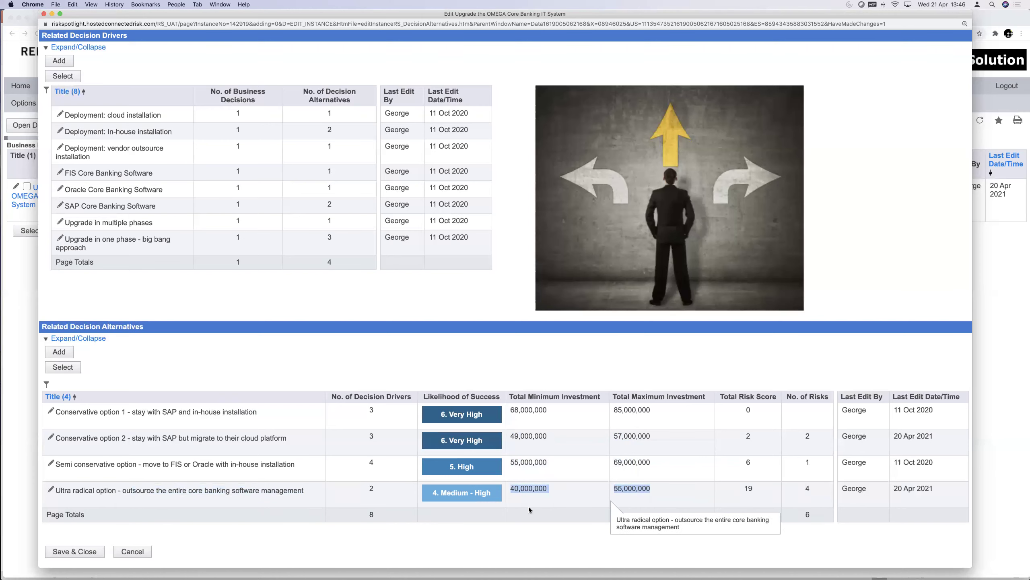
Open the "Ultra radical option" alternative and review its description, likelihood of success and related decision drivers
{"action": "left_click", "coordinate": [51, 490]}
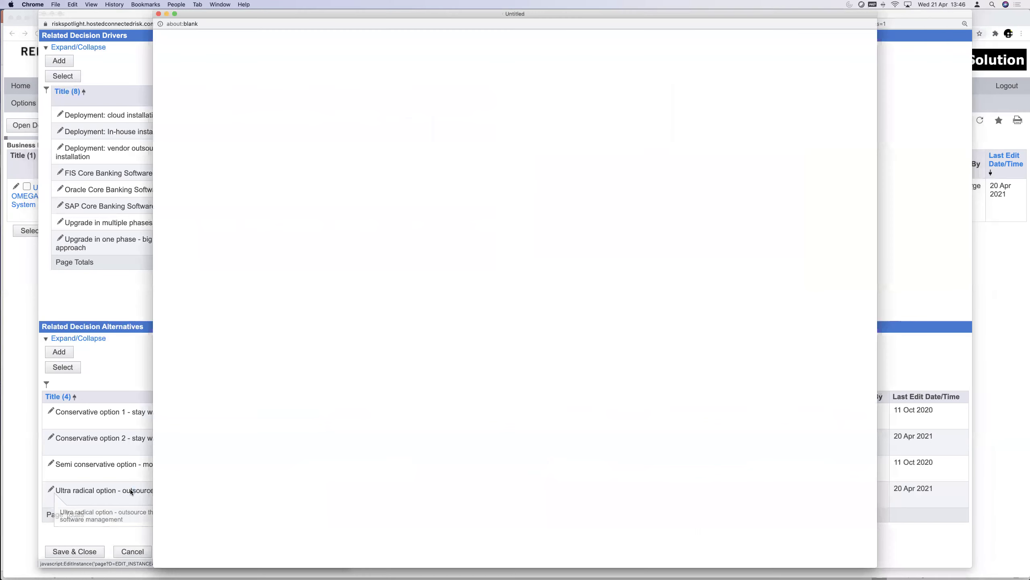
{"action": "scroll", "coordinate": [411, 390], "scroll_direction": "down", "scroll_amount": 2}
{"action": "scroll", "coordinate": [410, 389], "scroll_direction": "down", "scroll_amount": 3}
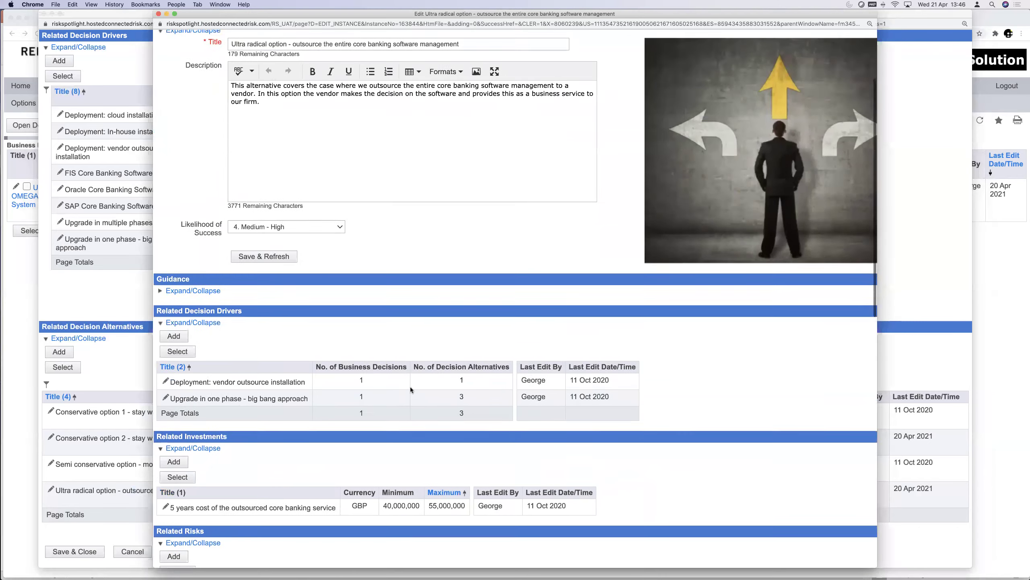
{"action": "scroll", "coordinate": [410, 389], "scroll_direction": "up", "scroll_amount": 2}
{"action": "scroll", "coordinate": [411, 390], "scroll_direction": "down", "scroll_amount": 5}
{"action": "scroll", "coordinate": [411, 390], "scroll_direction": "down", "scroll_amount": 2}
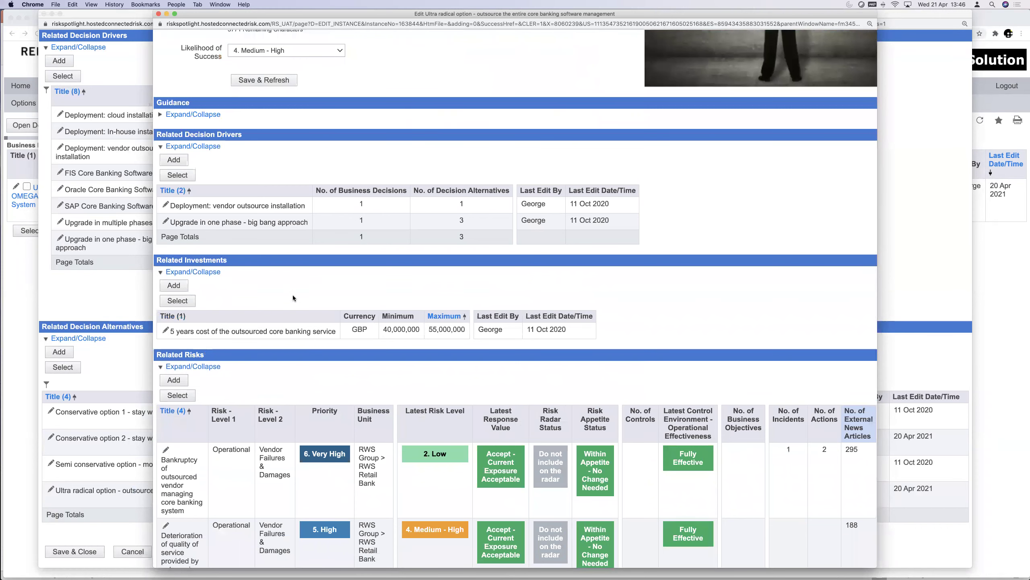
Examine the related investment "5 years cost of the outsourced core banking service" and its minimum and maximum
{"action": "scroll", "coordinate": [292, 296], "scroll_direction": "down", "scroll_amount": 2}
{"action": "left_click_drag", "start_coordinate": [180, 262], "coordinate": [317, 263]}
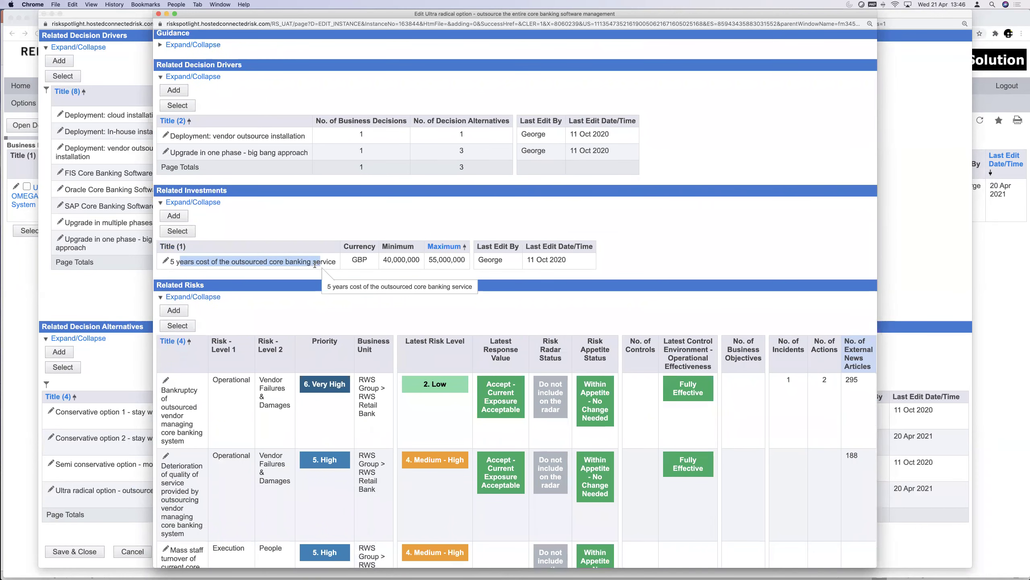
{"action": "left_click", "coordinate": [261, 264]}
{"action": "left_click_drag", "start_coordinate": [180, 262], "coordinate": [297, 263]}
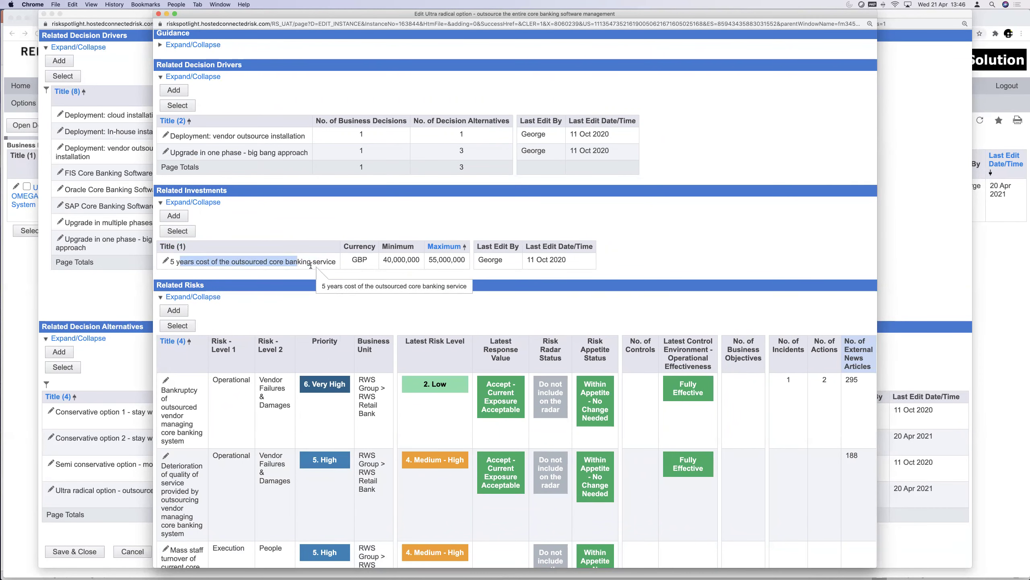
{"action": "left_click", "coordinate": [256, 266]}
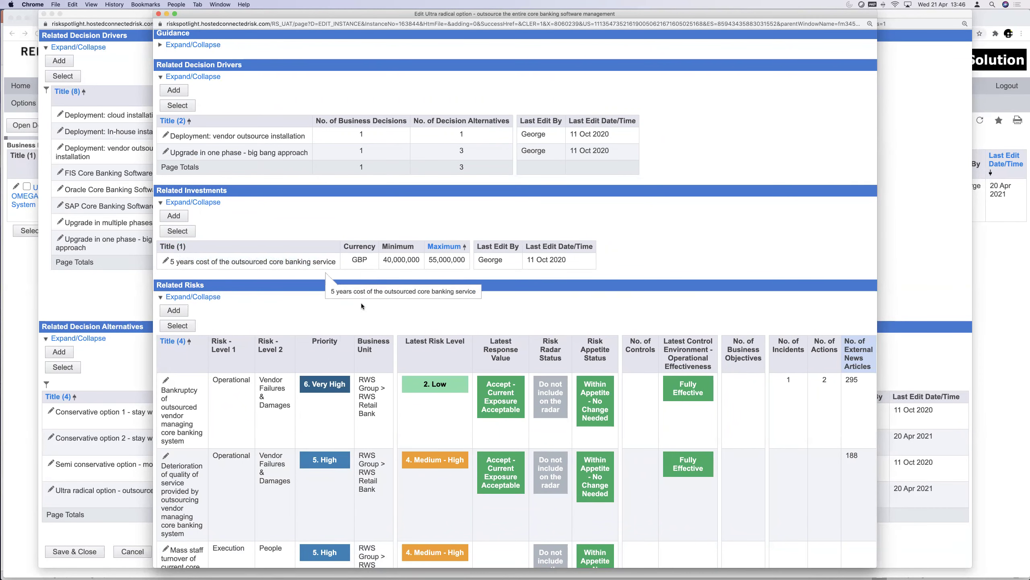
Widen the alternative's window and examine its related risks, including their priorities, risk levels and appetite statuses
{"action": "left_click_drag", "start_coordinate": [154, 398], "coordinate": [102, 399]}
{"action": "scroll", "coordinate": [161, 324], "scroll_direction": "down", "scroll_amount": 3}
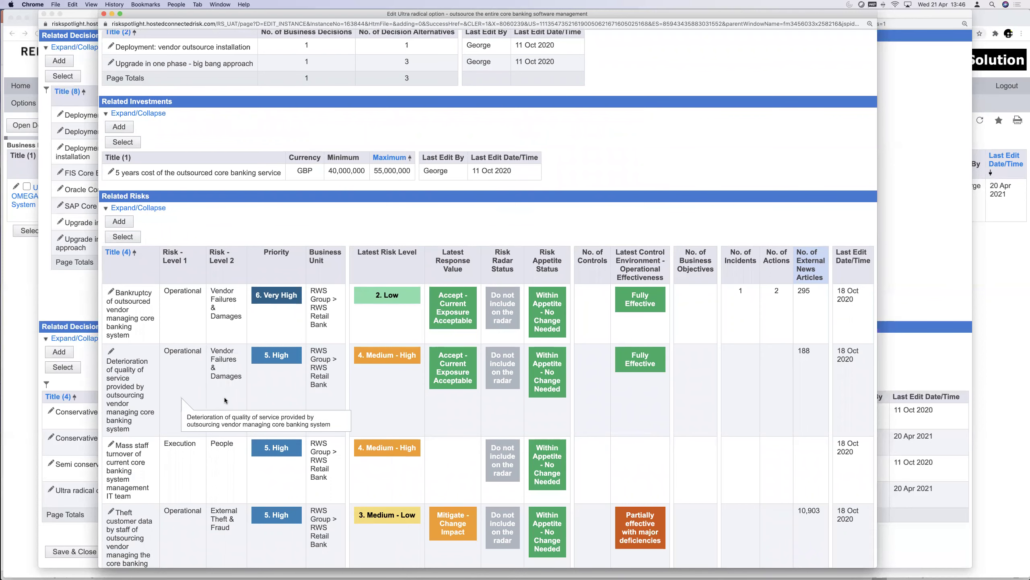
{"action": "scroll", "coordinate": [256, 397], "scroll_direction": "down", "scroll_amount": 3}
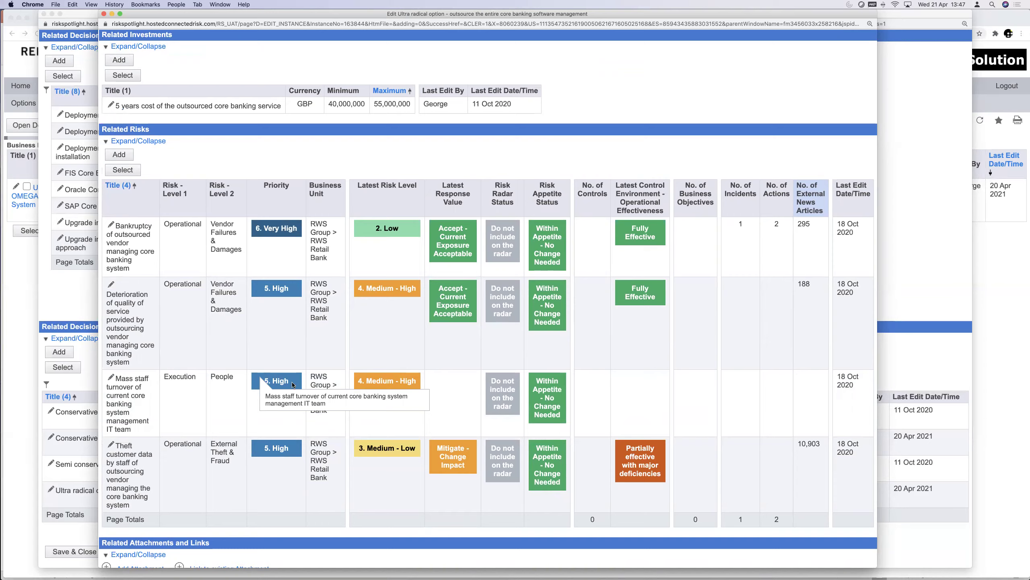
Inspect the available Likelihood of Success ratings for the ultra radical alternative, keeping "4. Medium - High" selected
{"action": "scroll", "coordinate": [216, 186], "scroll_direction": "up", "scroll_amount": 7}
{"action": "scroll", "coordinate": [216, 186], "scroll_direction": "up", "scroll_amount": 3}
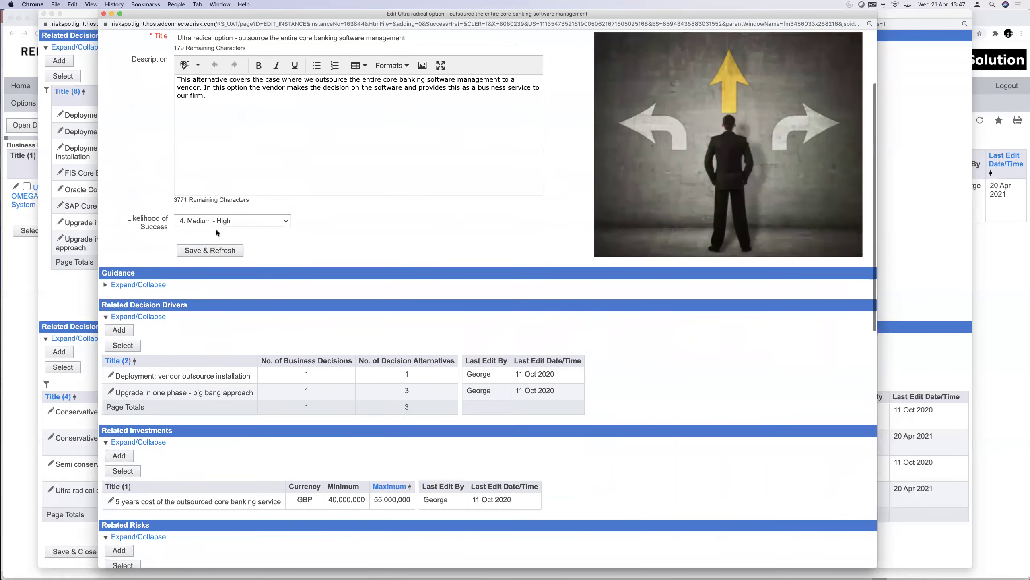
{"action": "left_click", "coordinate": [235, 221]}
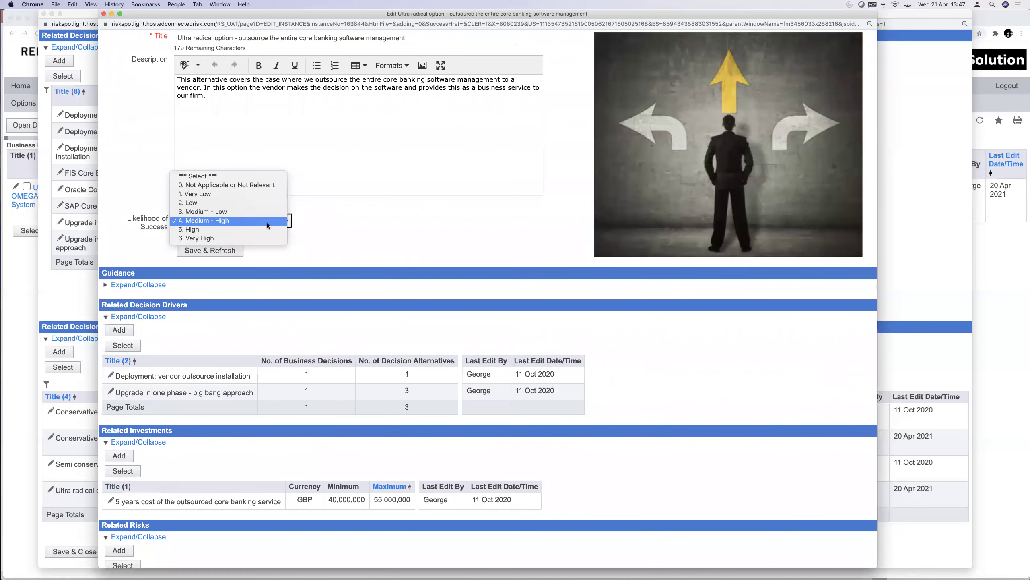
{"action": "left_click", "coordinate": [267, 223]}
Recheck the alternative's related investment and risks, and close its record without saving
{"action": "scroll", "coordinate": [257, 297], "scroll_direction": "down", "scroll_amount": 5}
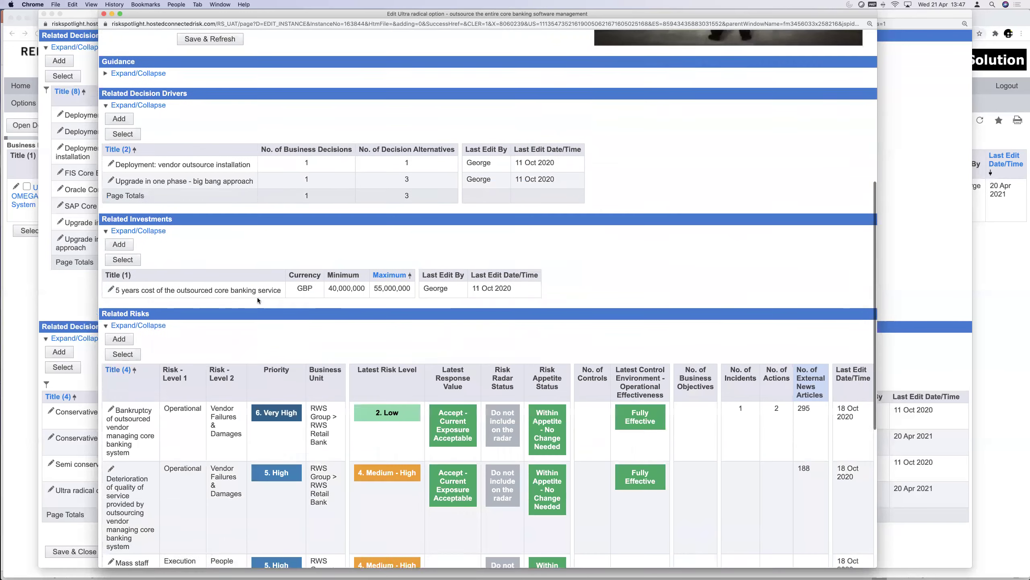
{"action": "scroll", "coordinate": [257, 300], "scroll_direction": "down", "scroll_amount": 1}
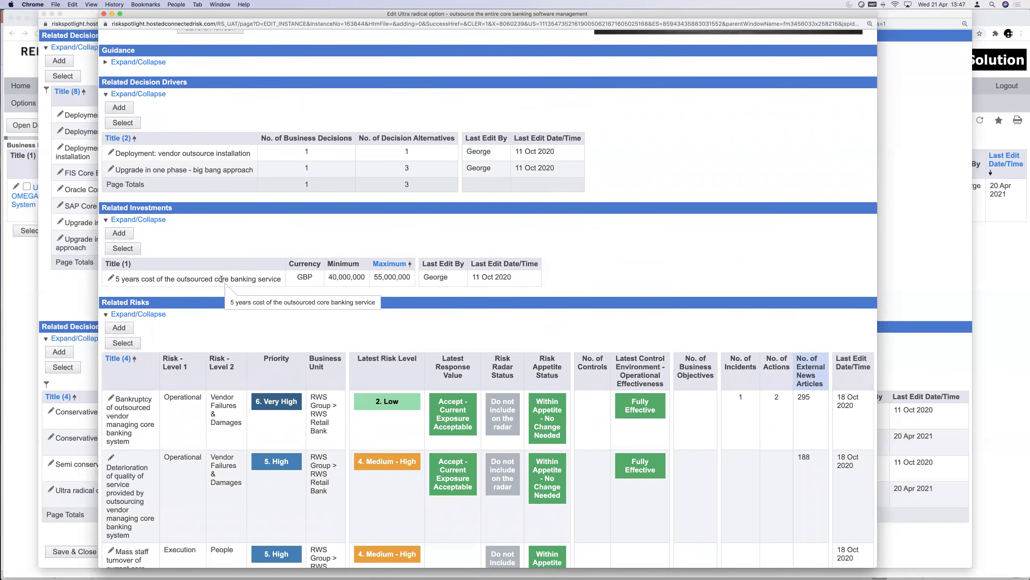
{"action": "scroll", "coordinate": [221, 279], "scroll_direction": "down", "scroll_amount": 6}
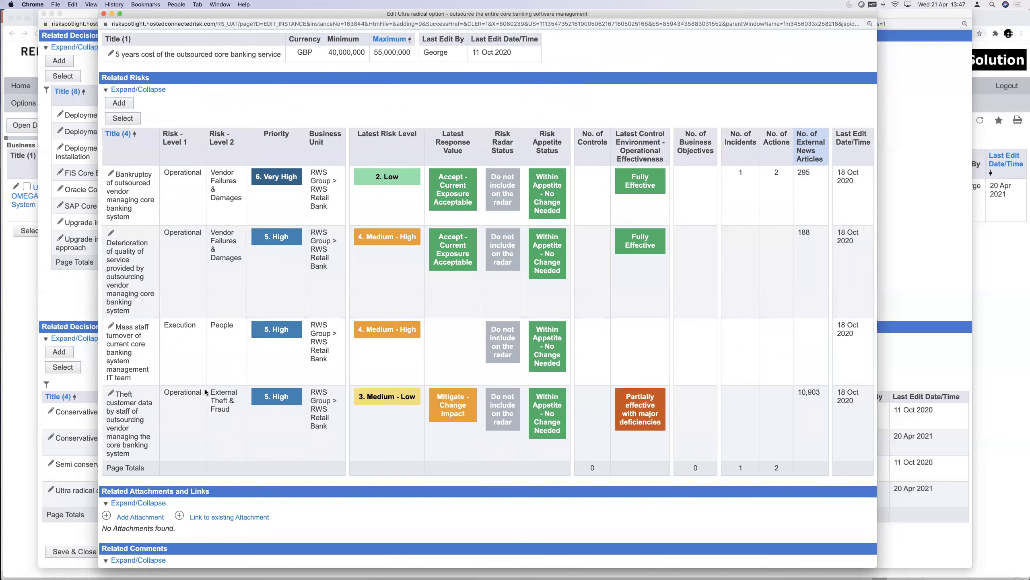
{"action": "left_click", "coordinate": [104, 14]}
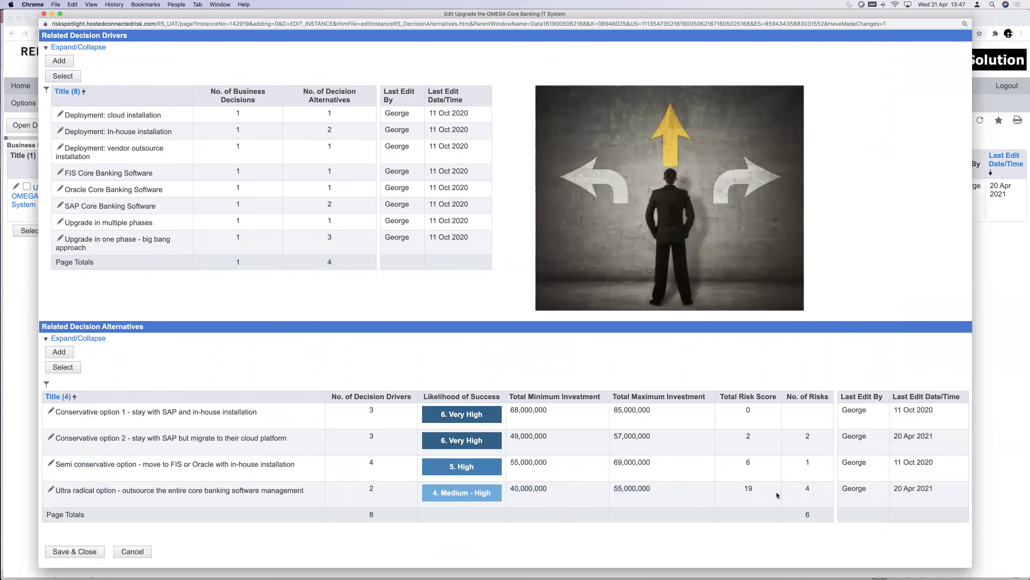
Weigh the ultra radical option's total maximum investment against its total risk score
{"action": "left_click_drag", "start_coordinate": [614, 489], "coordinate": [653, 489]}
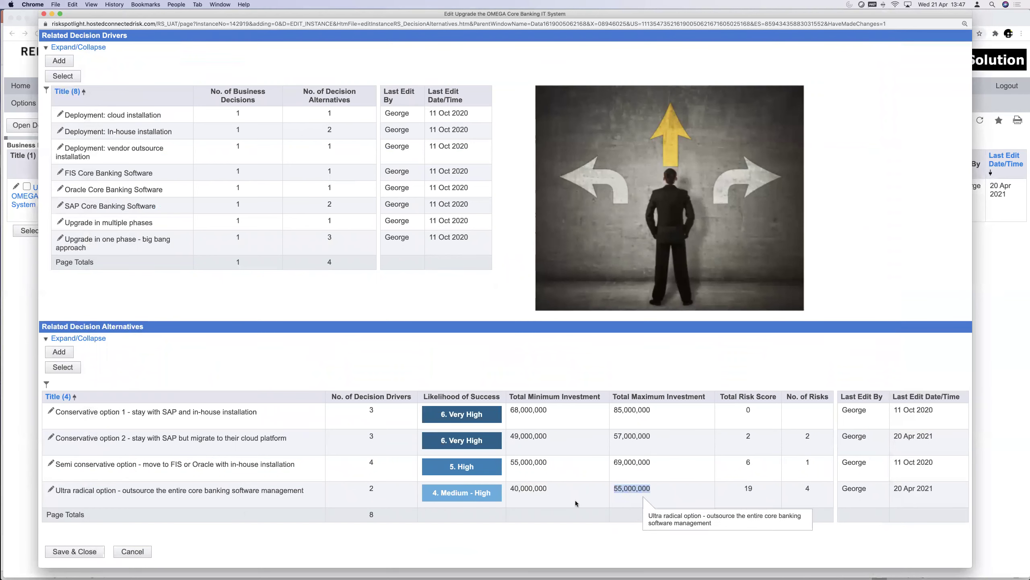
{"action": "left_click_drag", "start_coordinate": [181, 490], "coordinate": [316, 496]}
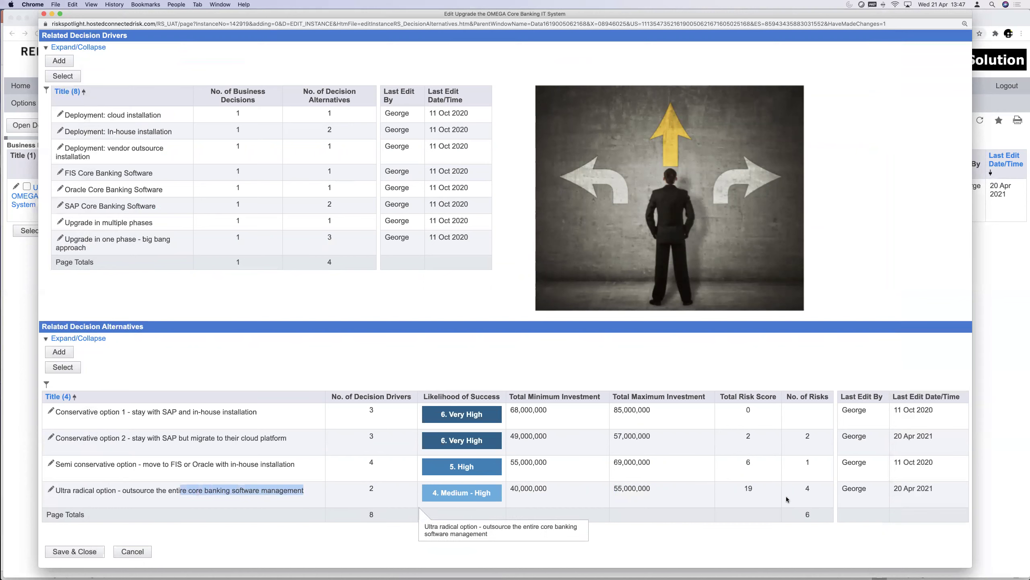
{"action": "left_click_drag", "start_coordinate": [737, 489], "coordinate": [762, 490]}
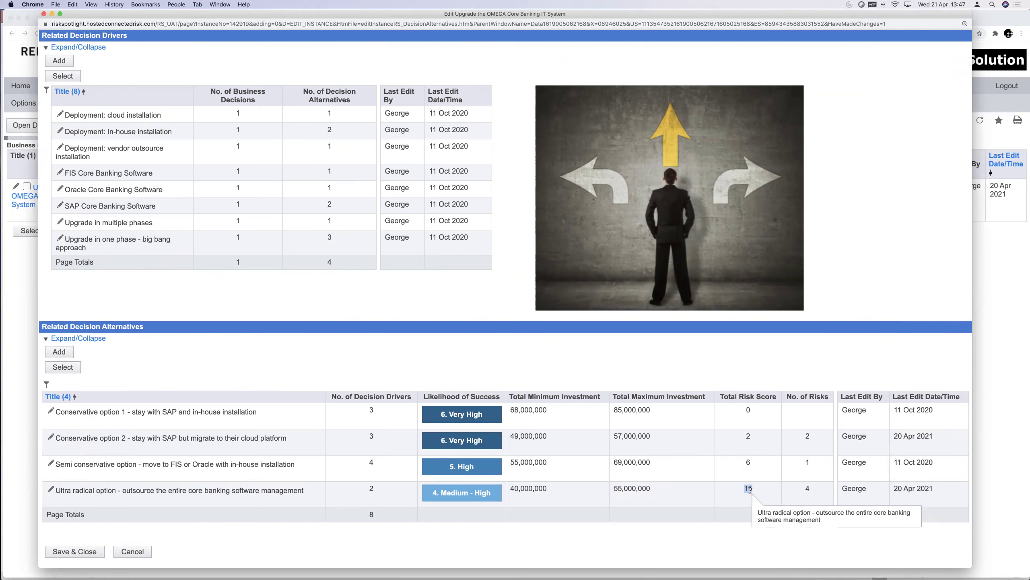
{"action": "left_click_drag", "start_coordinate": [611, 489], "coordinate": [656, 489]}
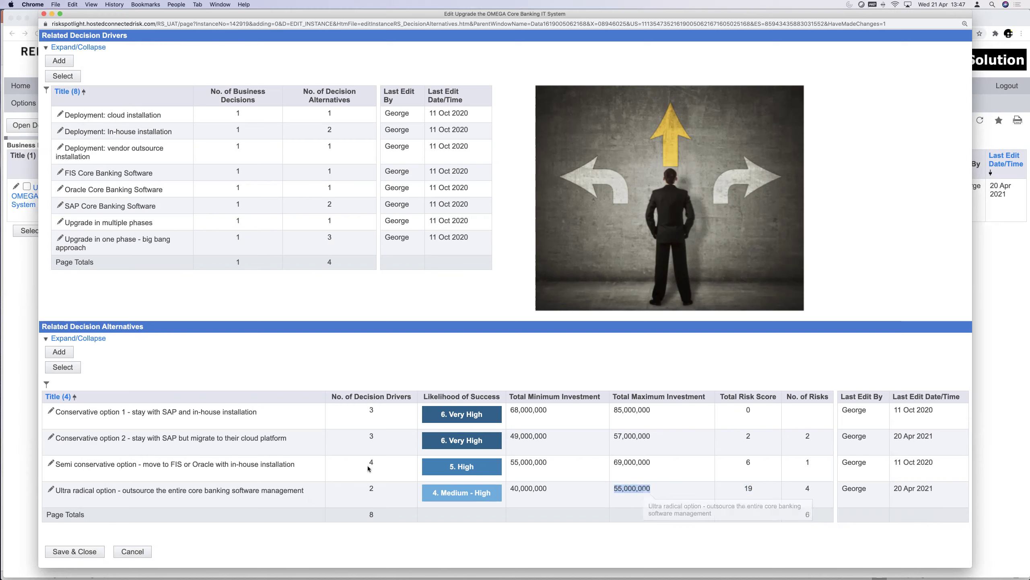
Compare the maximum investment of "Conservative option 2" with that of the ultra radical option
{"action": "left_click_drag", "start_coordinate": [173, 438], "coordinate": [307, 443]}
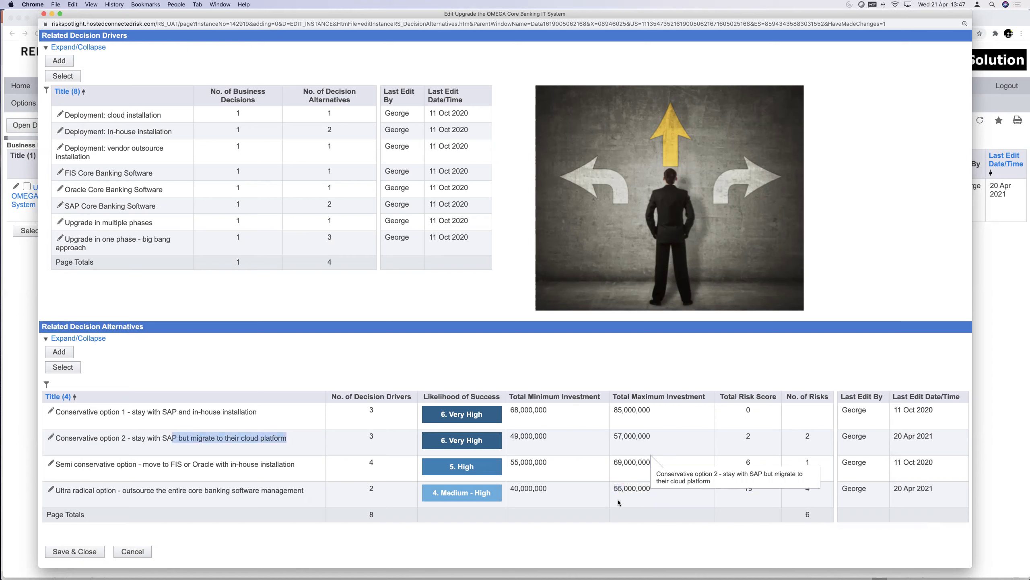
{"action": "left_click_drag", "start_coordinate": [629, 437], "coordinate": [647, 438]}
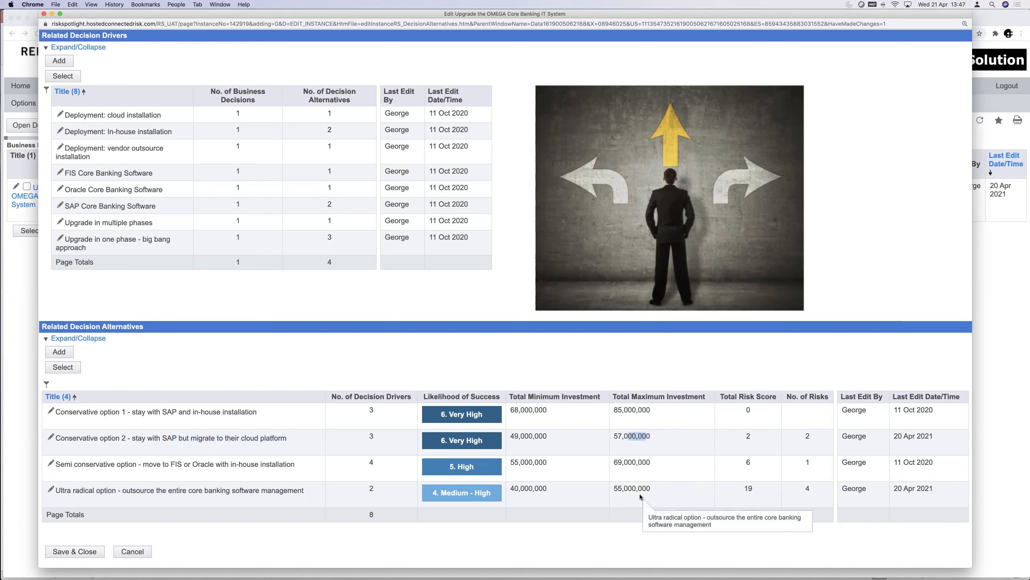
{"action": "left_click_drag", "start_coordinate": [161, 438], "coordinate": [173, 438]}
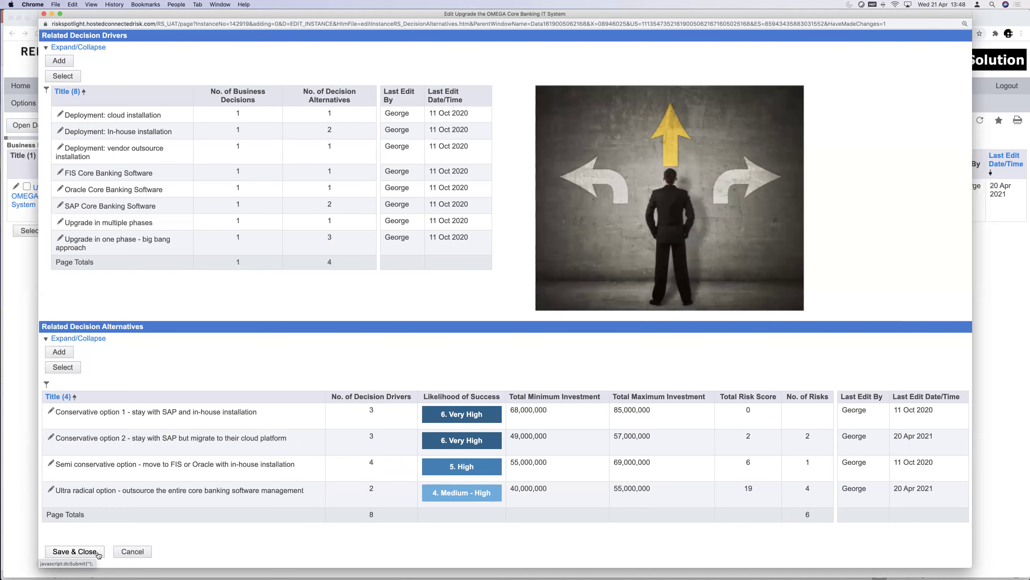
Check the business decision's related actions and projects, and examine the risks related to the decision itself
{"action": "scroll", "coordinate": [342, 207], "scroll_direction": "up", "scroll_amount": 3}
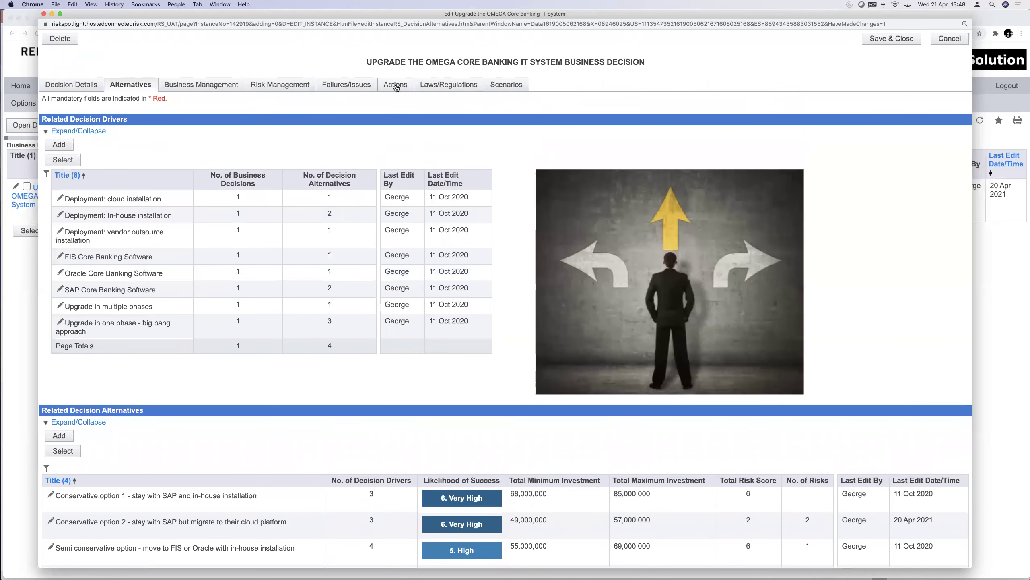
{"action": "left_click", "coordinate": [397, 87]}
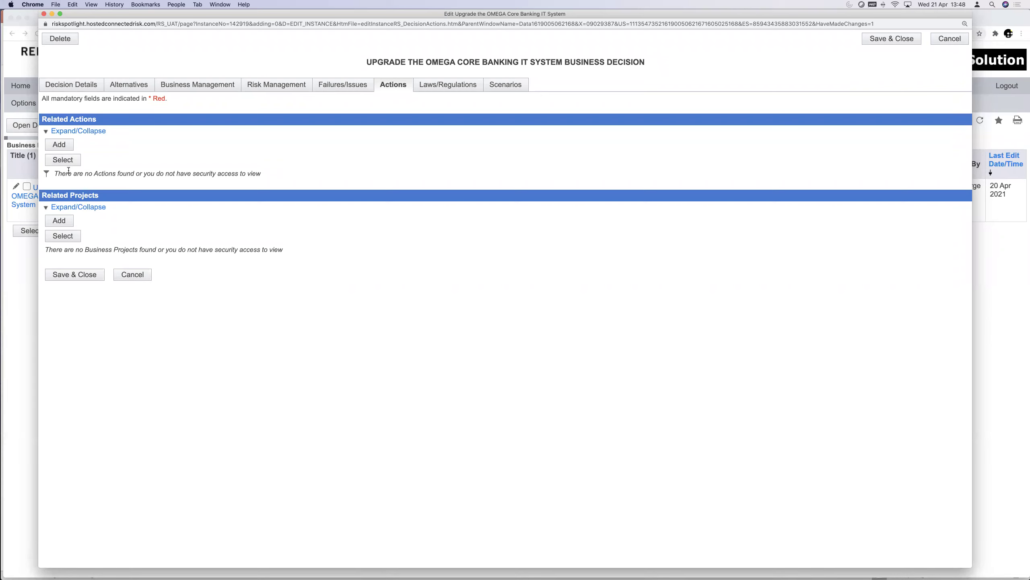
{"action": "left_click", "coordinate": [271, 86]}
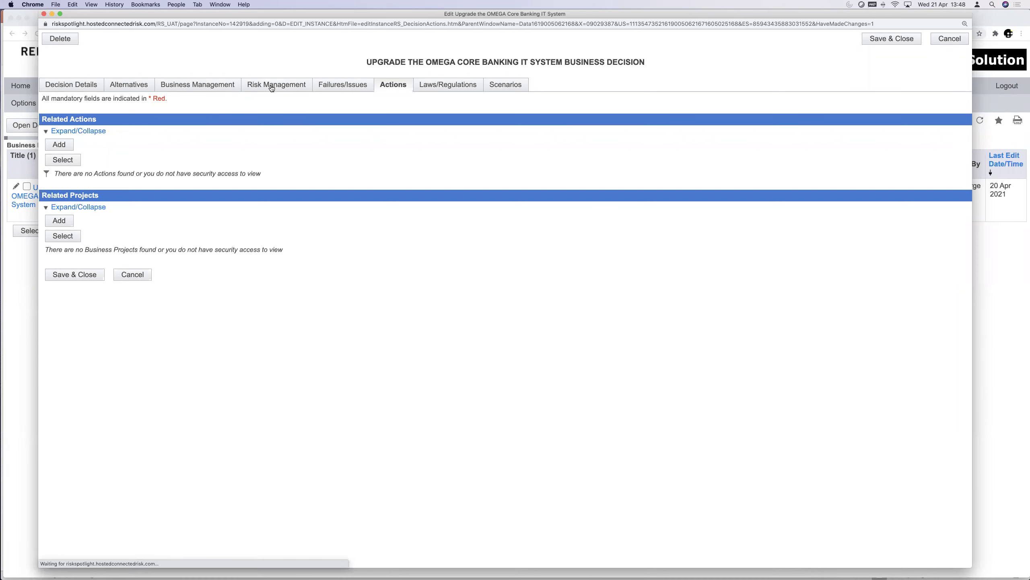
{"action": "scroll", "coordinate": [240, 293], "scroll_direction": "down", "scroll_amount": 6}
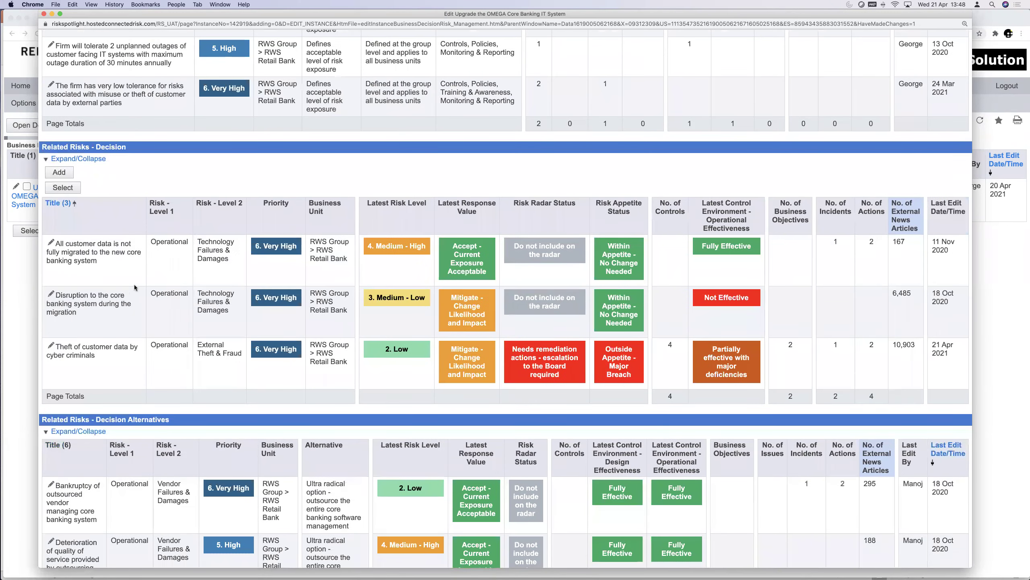
Examine the related risks of the decision alternatives, including the alternative, risk level and control effectiveness for each
{"action": "scroll", "coordinate": [188, 378], "scroll_direction": "down", "scroll_amount": 2}
{"action": "scroll", "coordinate": [189, 378], "scroll_direction": "down", "scroll_amount": 6}
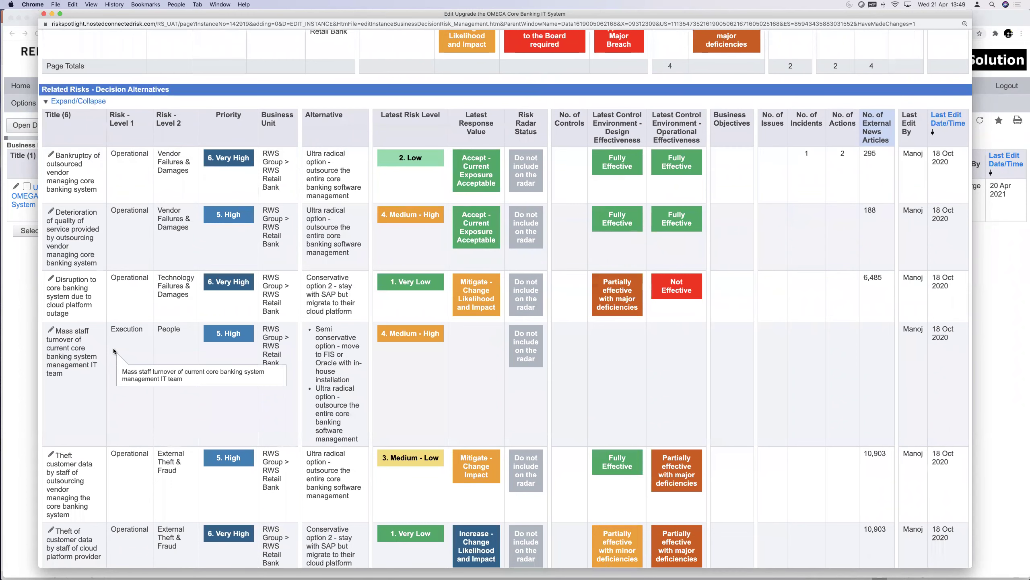
{"action": "scroll", "coordinate": [295, 198], "scroll_direction": "down", "scroll_amount": 2}
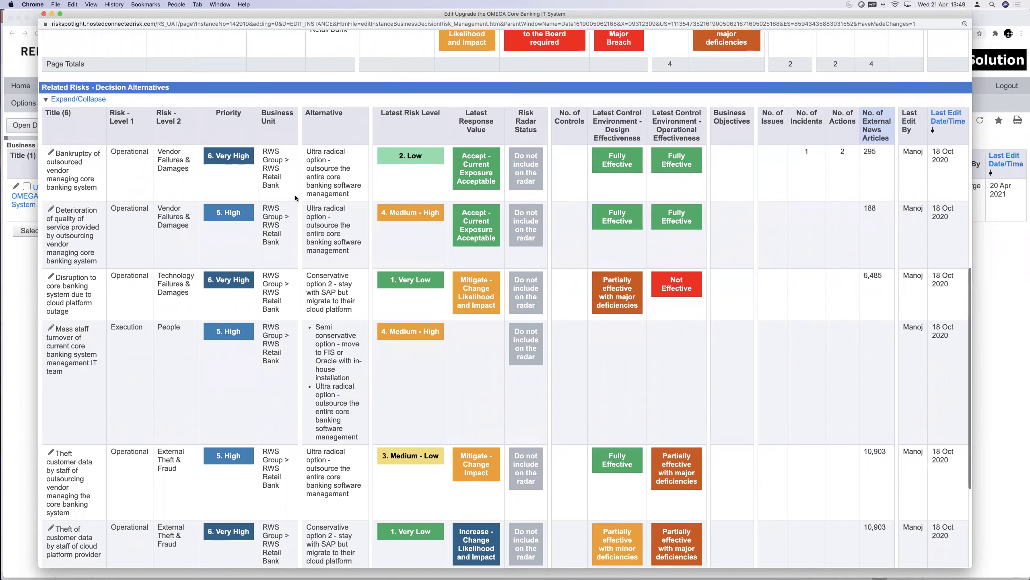
{"action": "scroll", "coordinate": [295, 194], "scroll_direction": "down", "scroll_amount": 2}
{"action": "scroll", "coordinate": [295, 194], "scroll_direction": "up", "scroll_amount": 3}
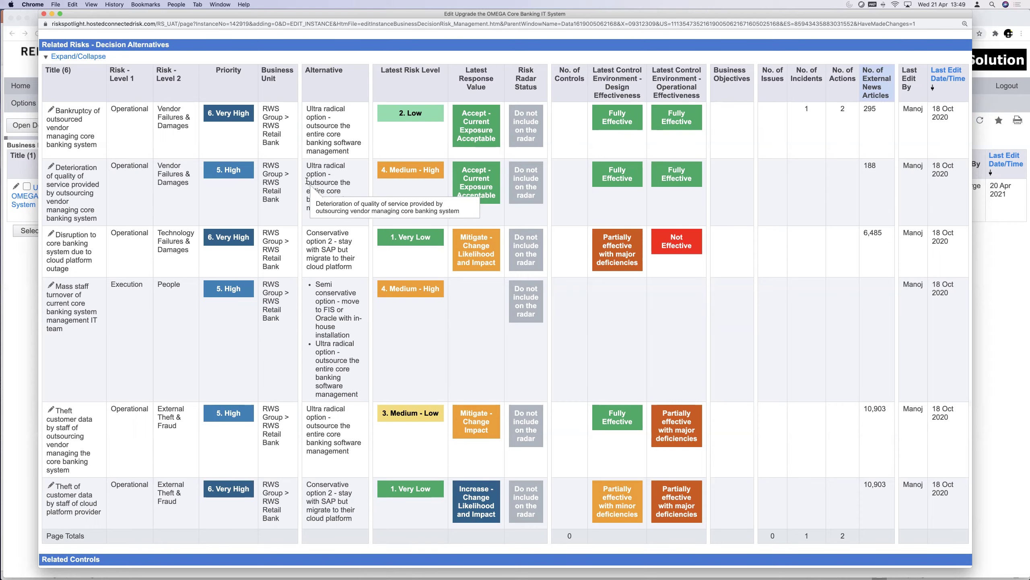
Return to the decision details of the OMEGA core banking upgrade, and save and close the record
{"action": "scroll", "coordinate": [308, 180], "scroll_direction": "up", "scroll_amount": 15}
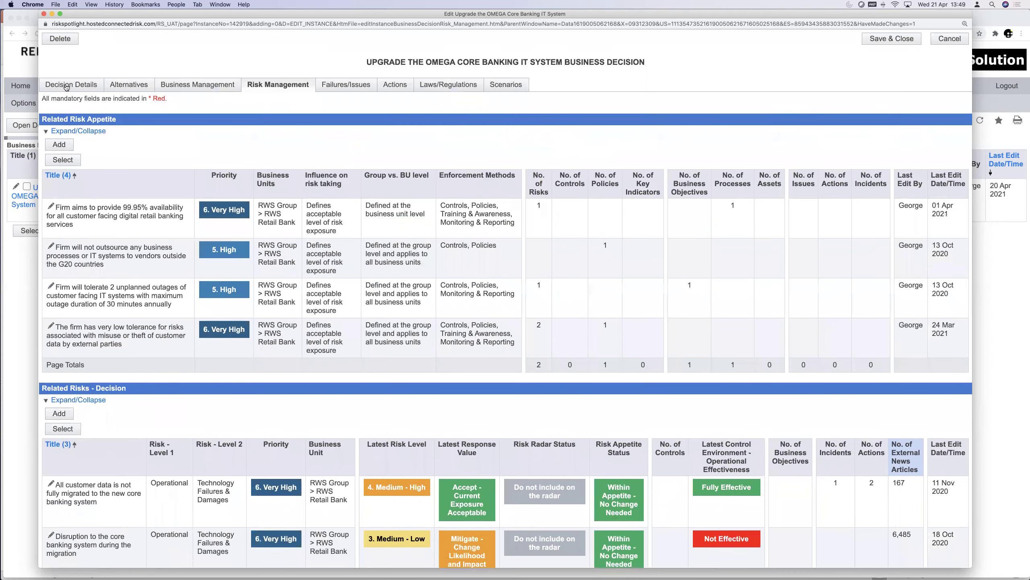
{"action": "left_click", "coordinate": [66, 86]}
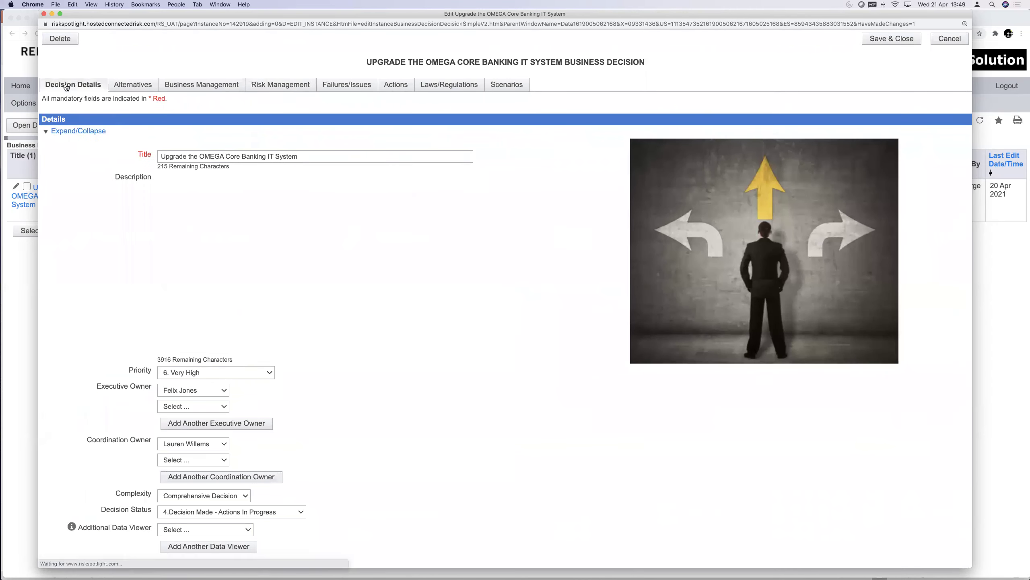
{"action": "left_click", "coordinate": [880, 39]}
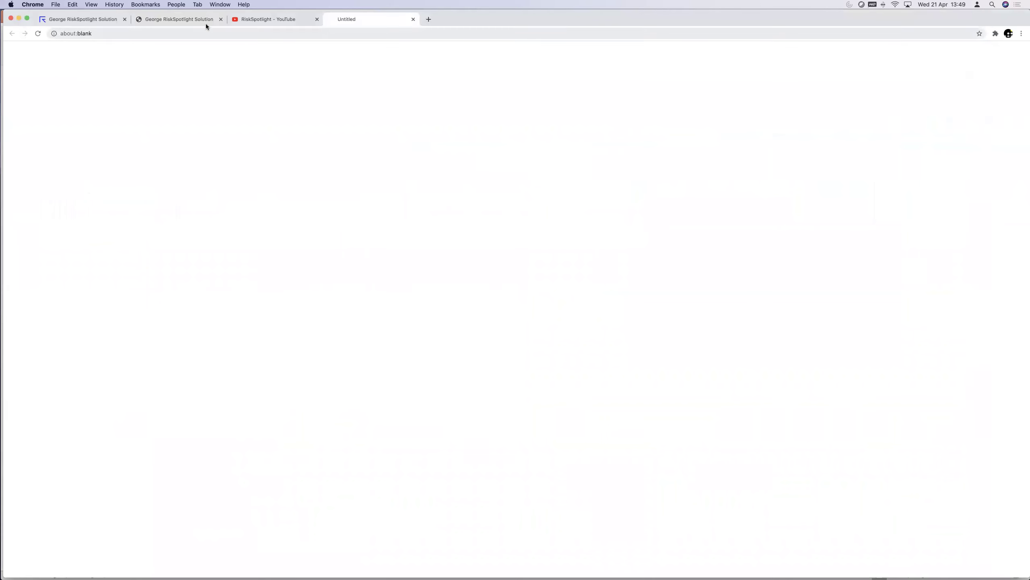
Return to the business decisions page and display the open decisions
{"action": "left_click", "coordinate": [193, 18]}
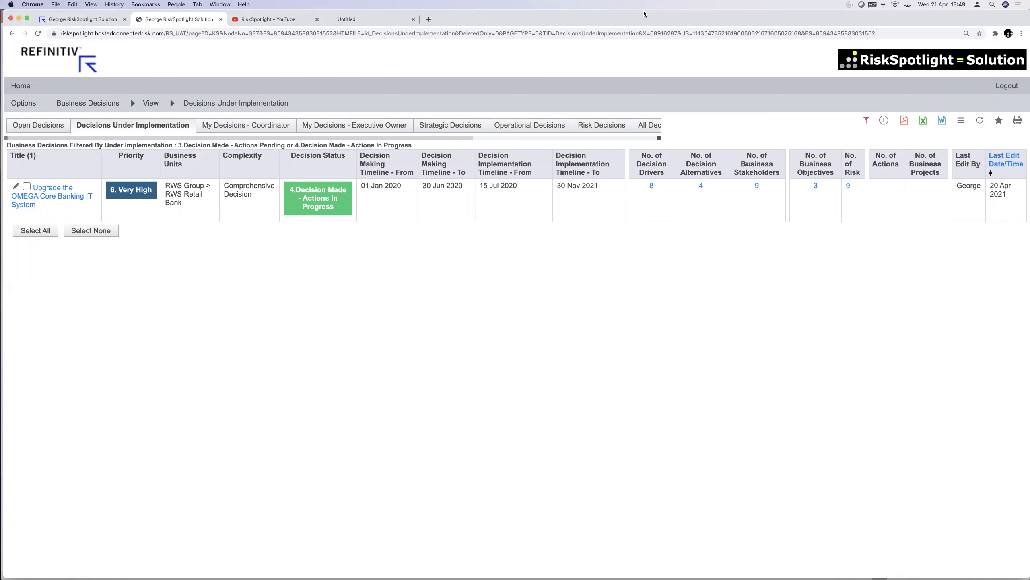
{"action": "left_click", "coordinate": [50, 127]}
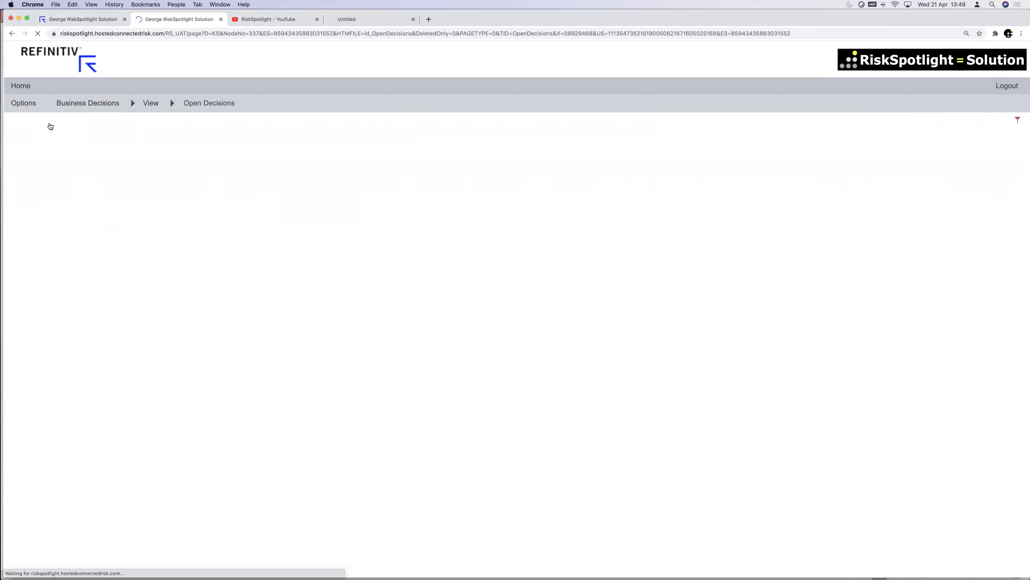